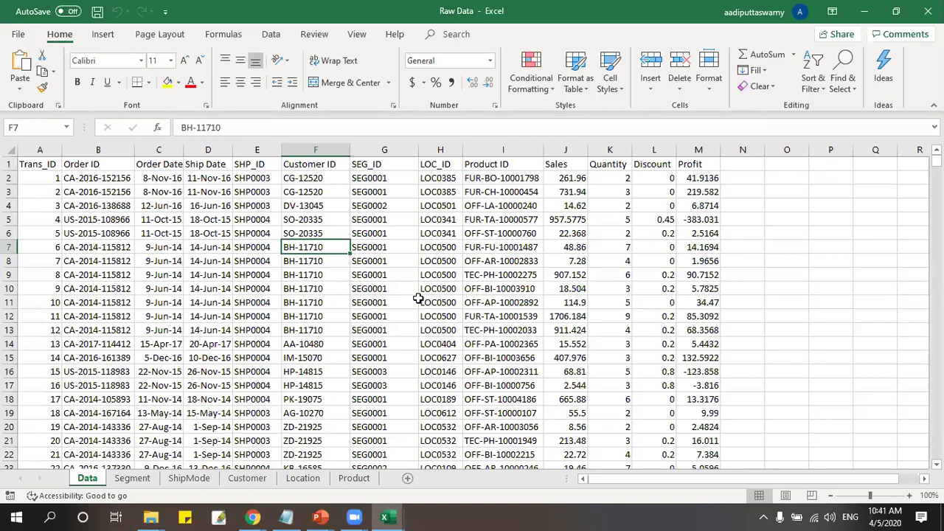
# Add a new blank worksheet right after the Data sheet.
pyautogui.click(303, 333)
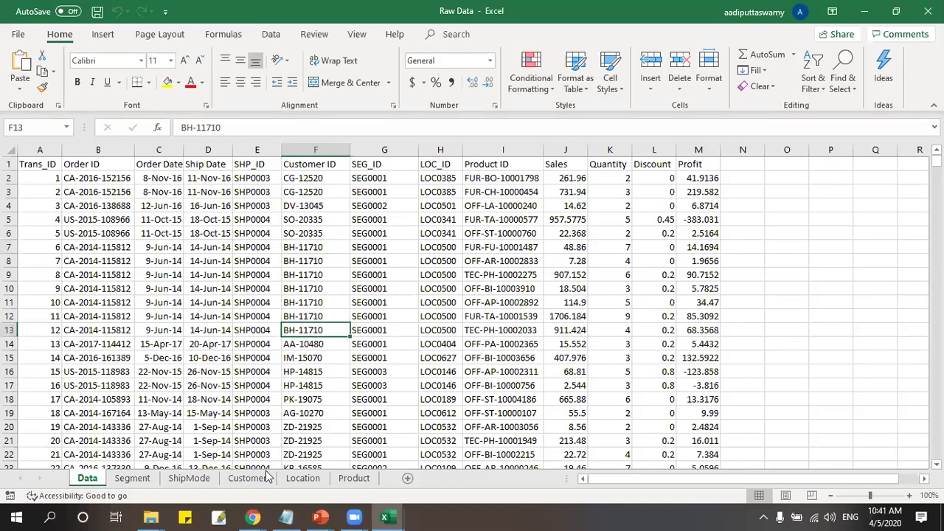
pyautogui.click(407, 478)
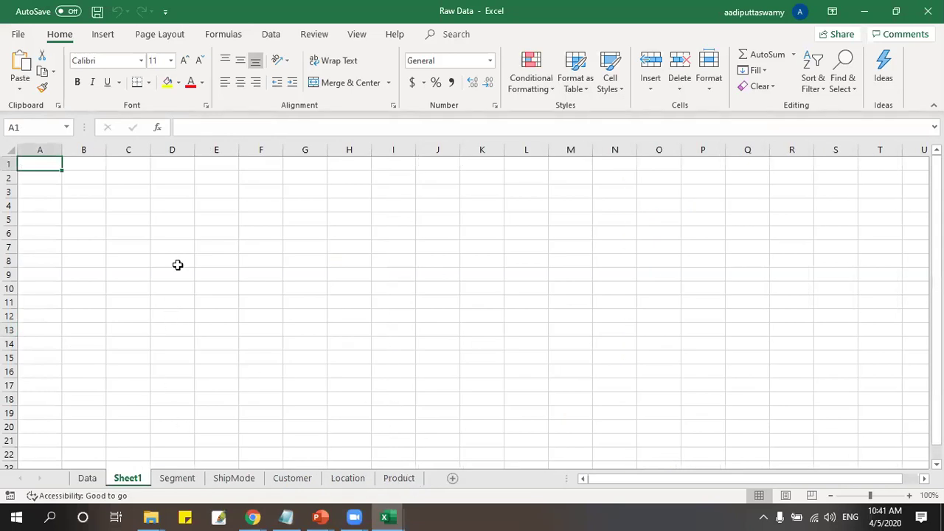
pyautogui.click(188, 248)
pyautogui.click(162, 223)
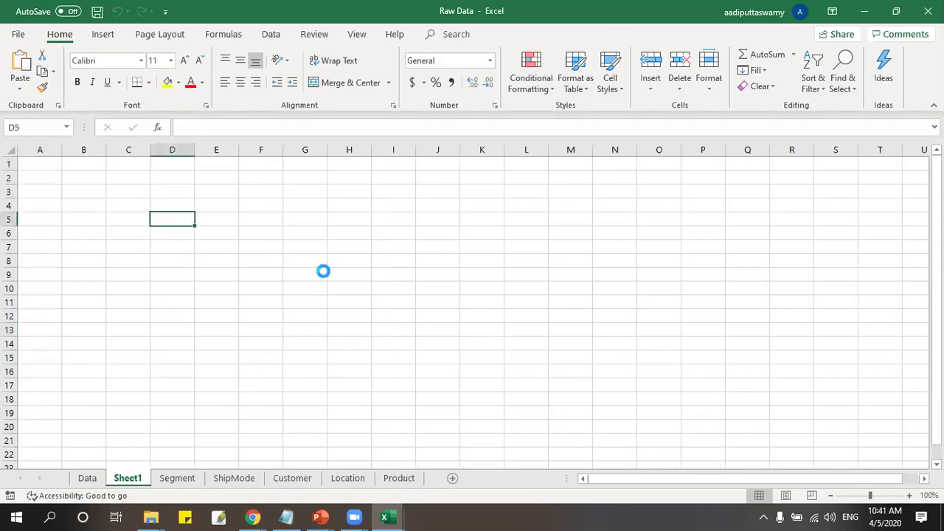
pyautogui.keyDown('ctrl'); pyautogui.scroll(5, 323, 271); pyautogui.keyUp('ctrl')
pyautogui.click(214, 255)
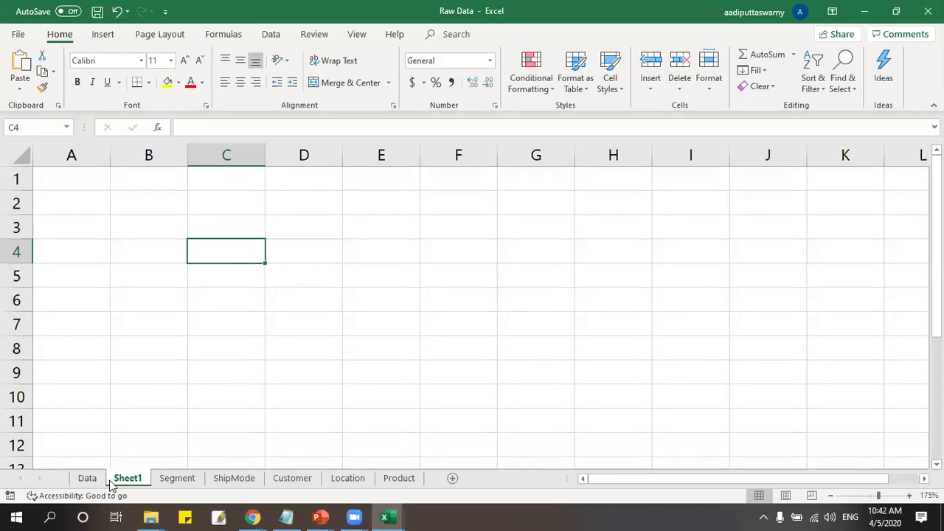
# Copy the first customer ID from cell F2 of the Data sheet into cell C3 of Sheet1.
pyautogui.click(87, 479)
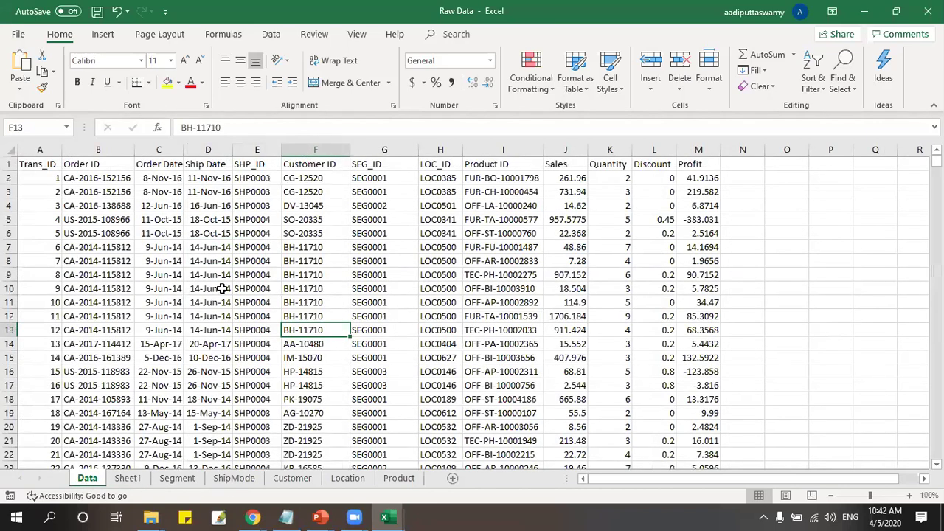
pyautogui.click(316, 178)
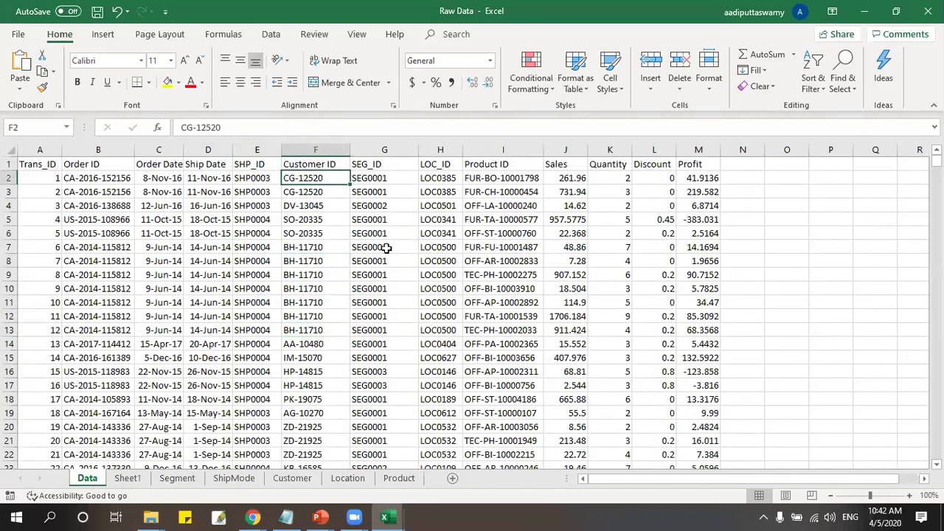
pyautogui.hotkey('ctrl', 'c')
pyautogui.click(306, 203)
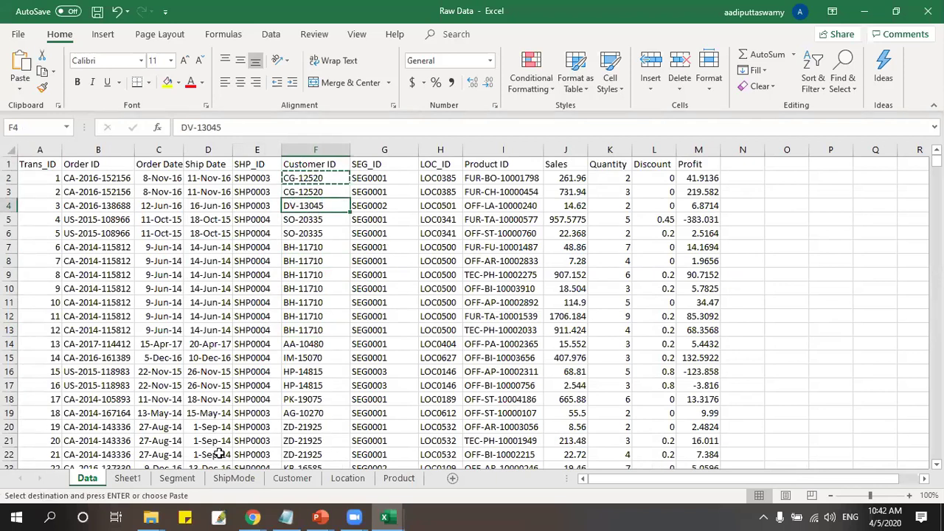
pyautogui.hotkey('ctrl', 'pagedown')
pyautogui.click(222, 234)
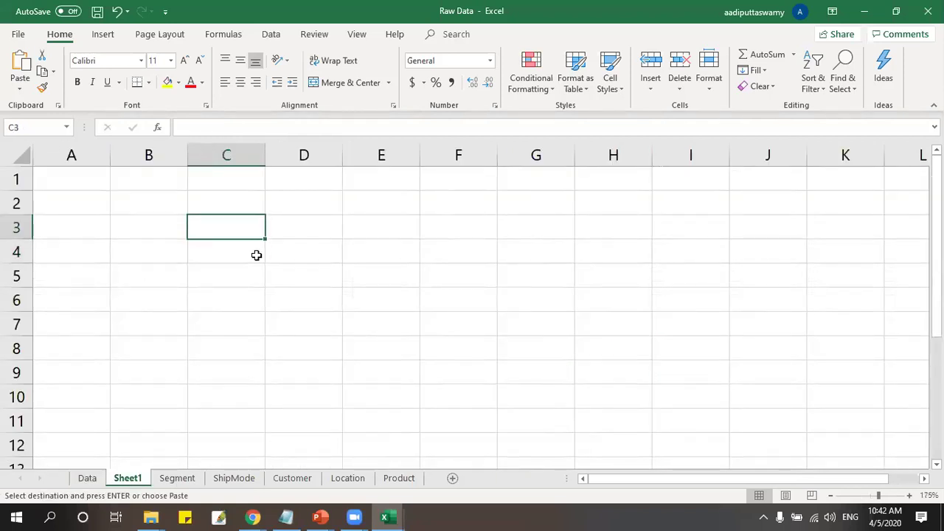
pyautogui.hotkey('ctrl', 'v')
pyautogui.click(292, 219)
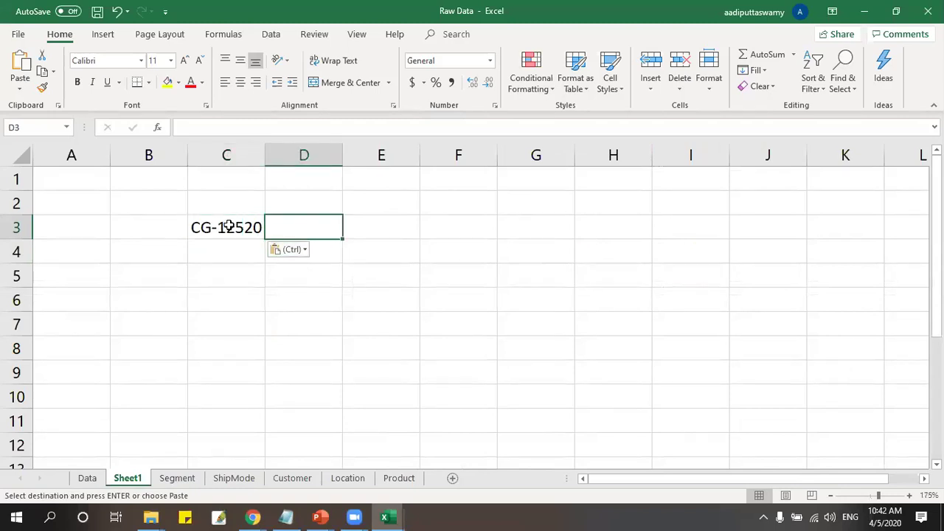
# Start a MAXIFS formula in cell D3 of Sheet1, beside the copied customer ID.
pyautogui.click(87, 477)
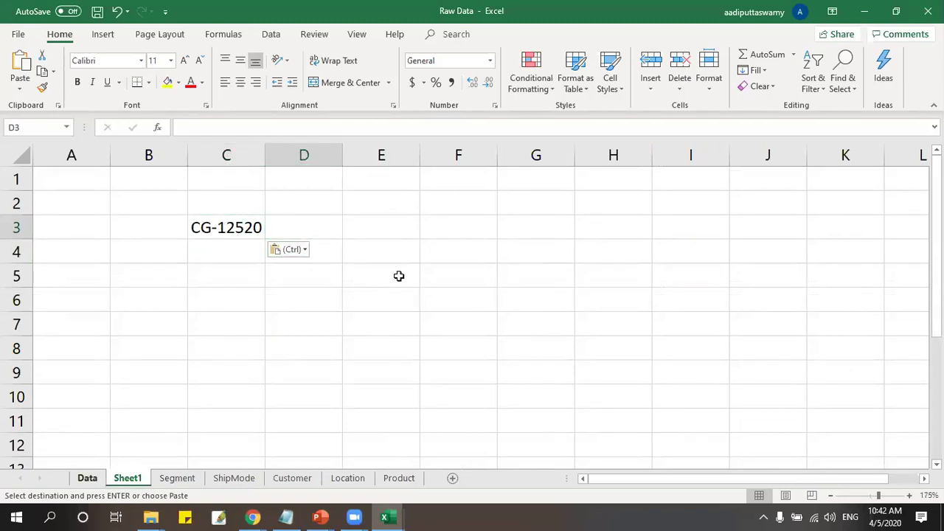
pyautogui.click(141, 478)
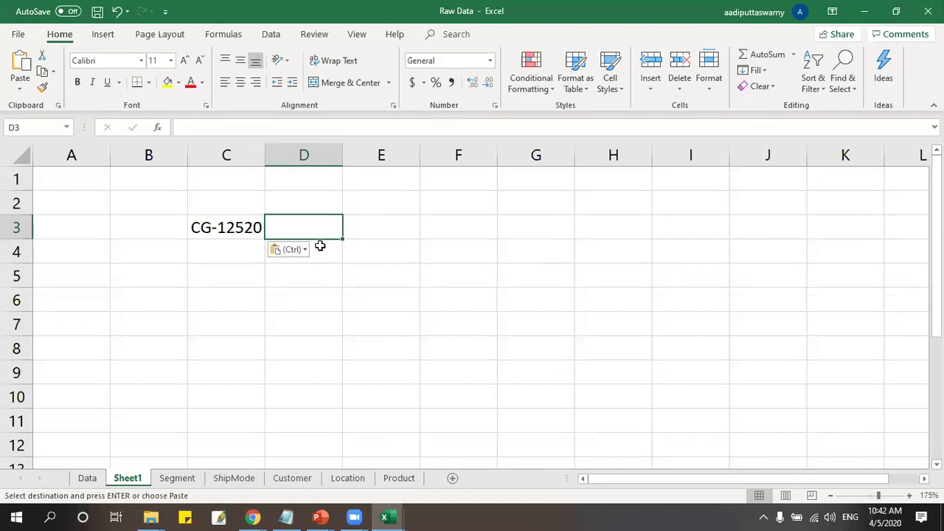
pyautogui.write('=')
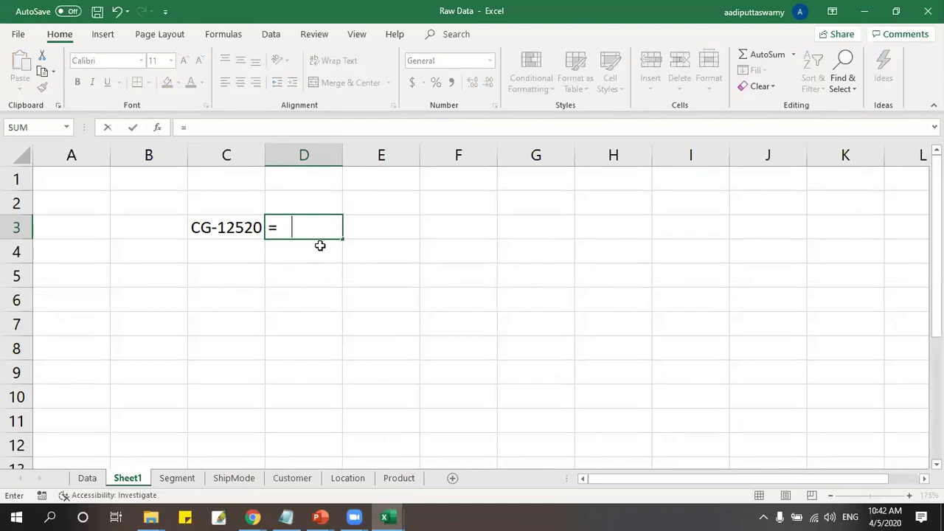
pyautogui.write('maxifd')
pyautogui.press('BackSpace')
pyautogui.write('s')
pyautogui.doubleClick(305, 247)
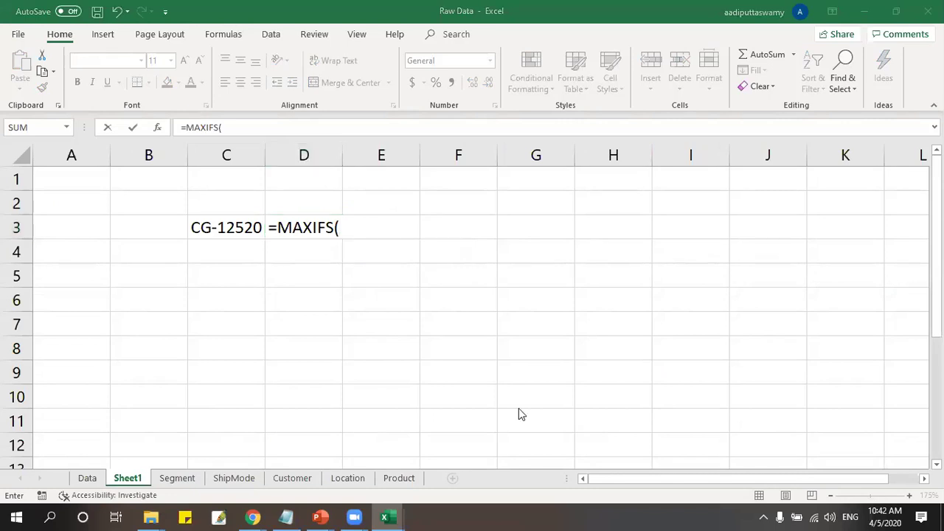
# Give MAXIFS the Sales values Data!$J$2:$J$9995 as an absolute max range.
pyautogui.click(94, 482)
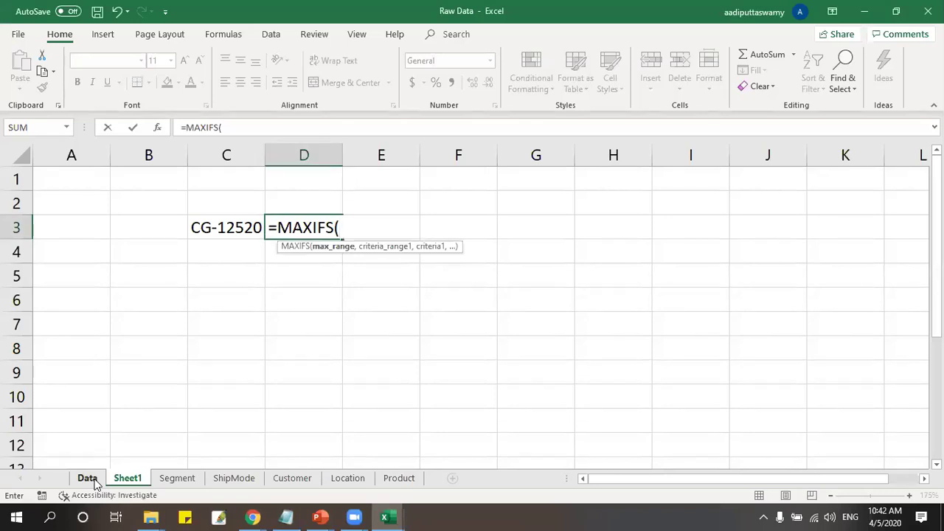
pyautogui.click(94, 482)
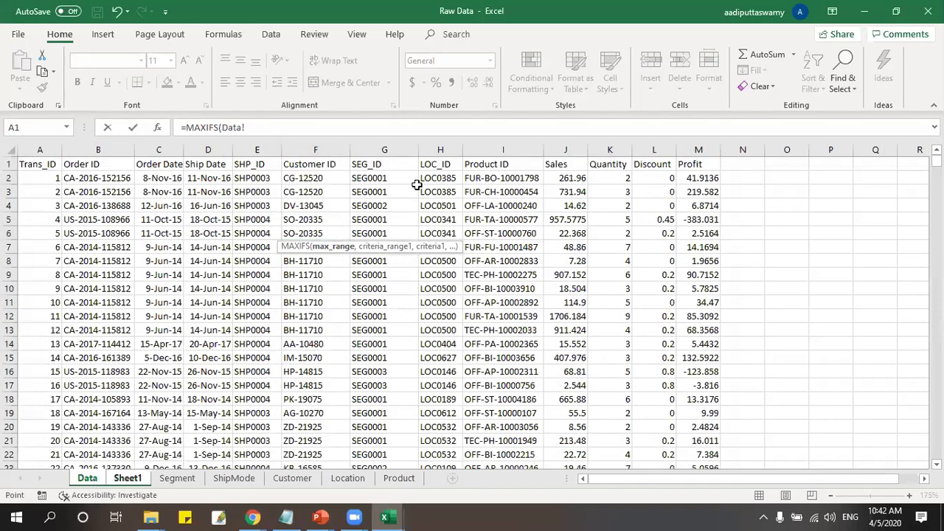
pyautogui.press('Right')
pyautogui.press('Right')
pyautogui.press('Right')
pyautogui.press('Right')
pyautogui.press('Up')
pyautogui.press('Down')
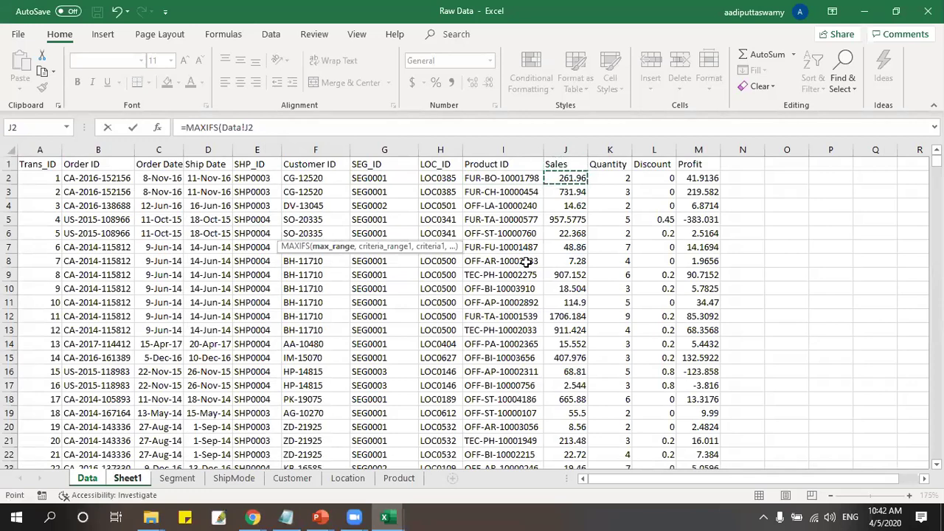
pyautogui.hotkey('ctrl', 'shift', 'Down')
pyautogui.press('F4')
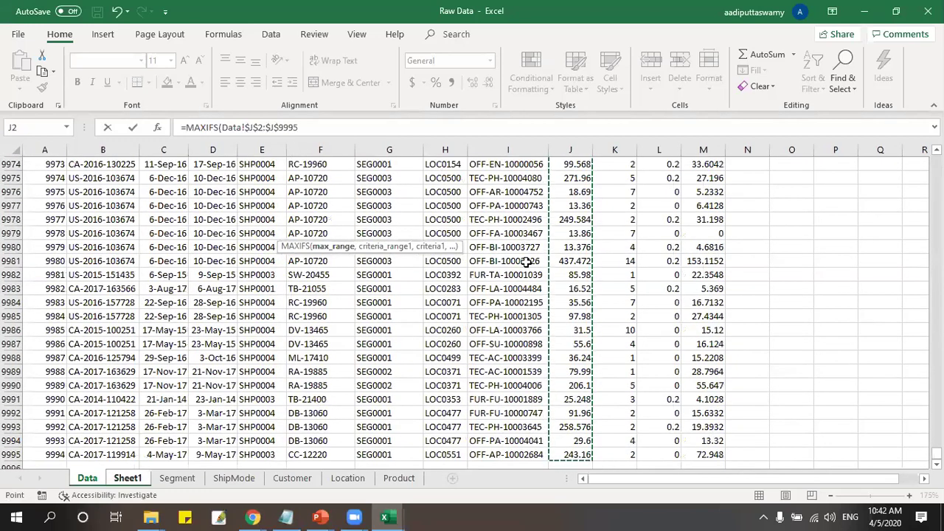
pyautogui.write(',')
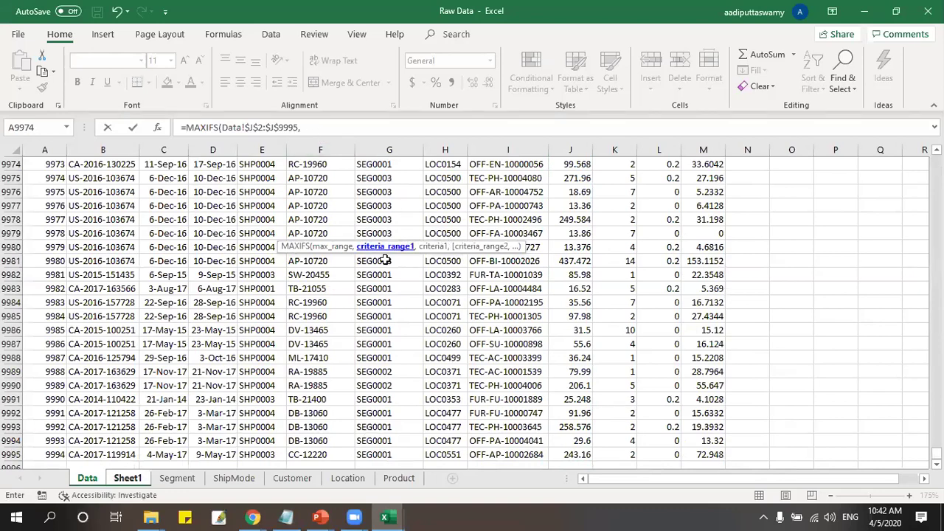
# Add the Customer ID range Data!$F$2:$F$9995 as absolute criteria range and try to commit the formula without a criterion.
pyautogui.scroll(19, 397, 273)
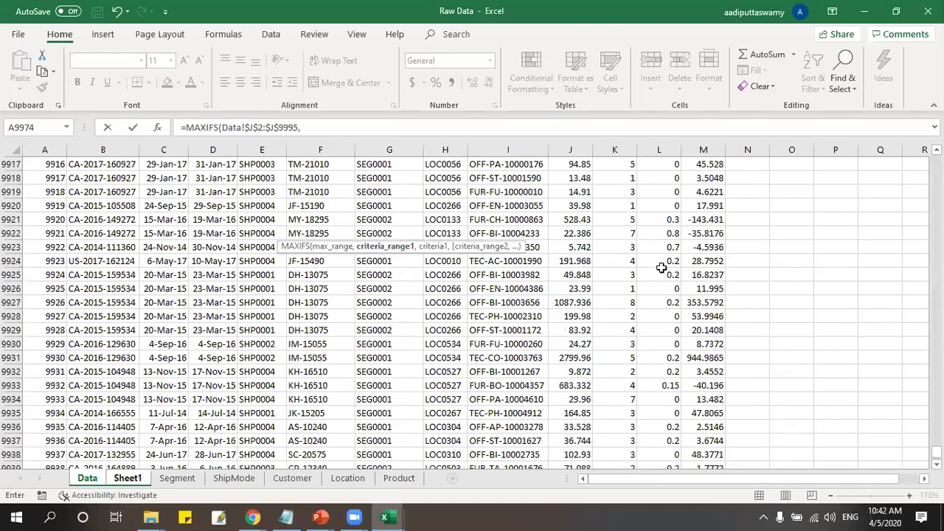
pyautogui.scroll(1, 849, 173)
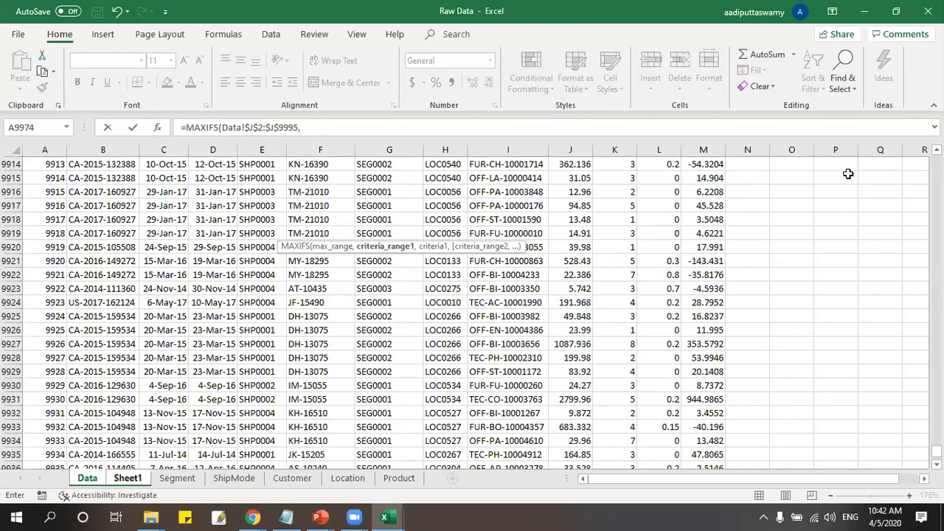
pyautogui.scroll(13, 405, 205)
pyautogui.click(394, 190)
pyautogui.hotkey('ctrl', 'Up')
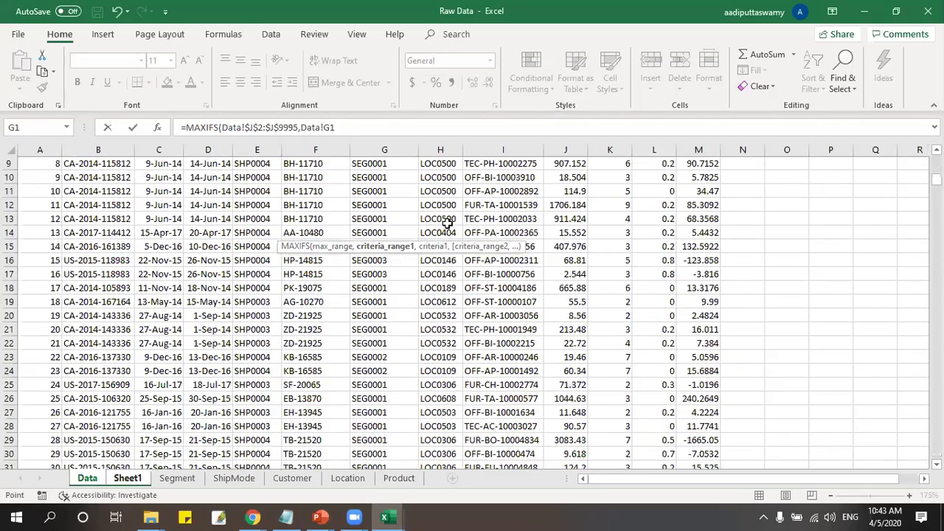
pyautogui.press('Left')
pyautogui.press('Down')
pyautogui.hotkey('ctrl', 'shift', 'Down')
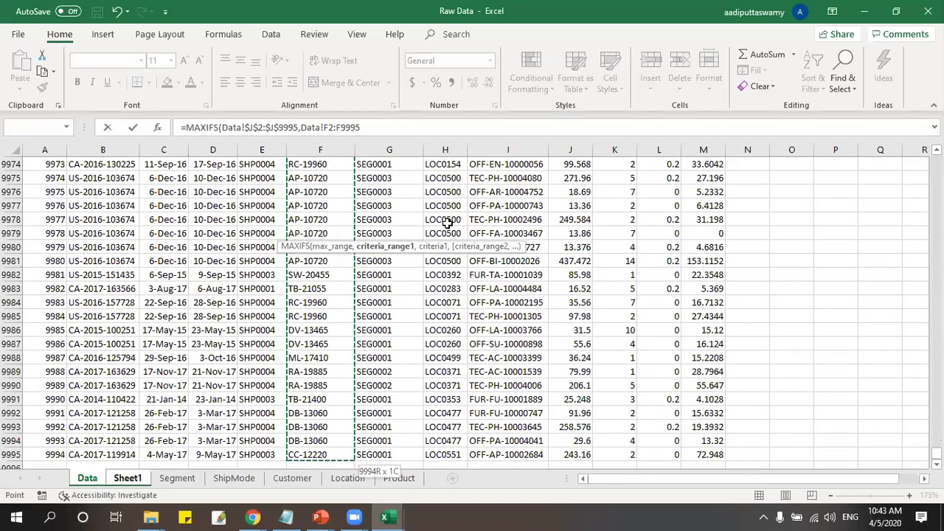
pyautogui.press('F4')
pyautogui.press('Return')
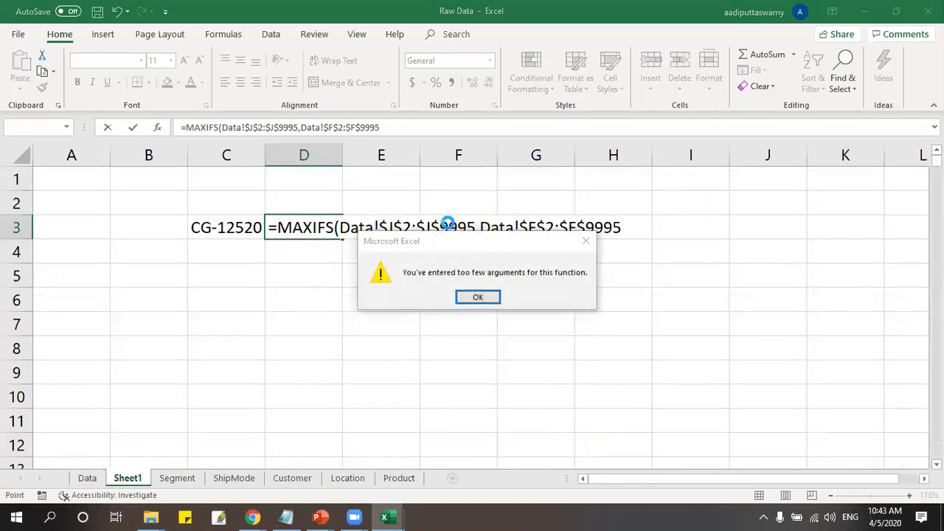
pyautogui.press('Return')
# Delete both range arguments from the MAXIFS formula in D3, keeping only the function's opening.
pyautogui.click(456, 225)
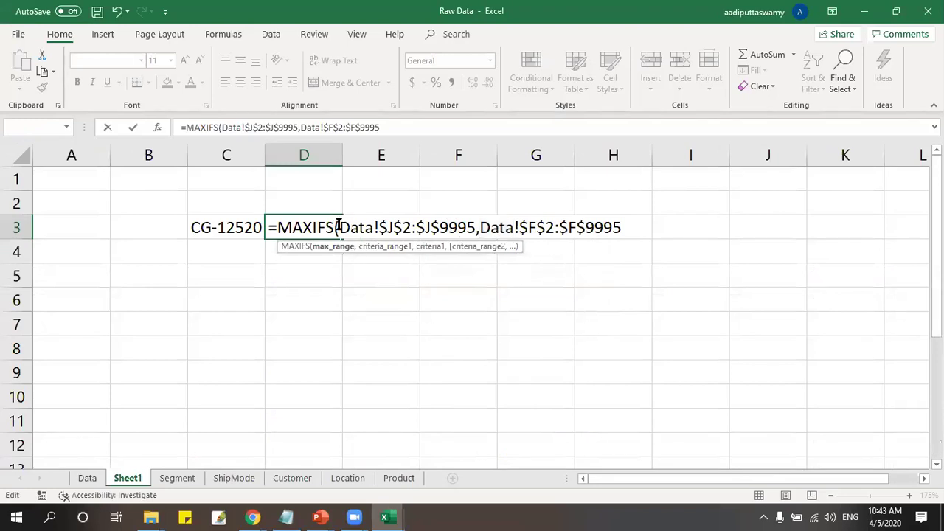
pyautogui.moveTo(338, 225); pyautogui.dragTo(671, 222)
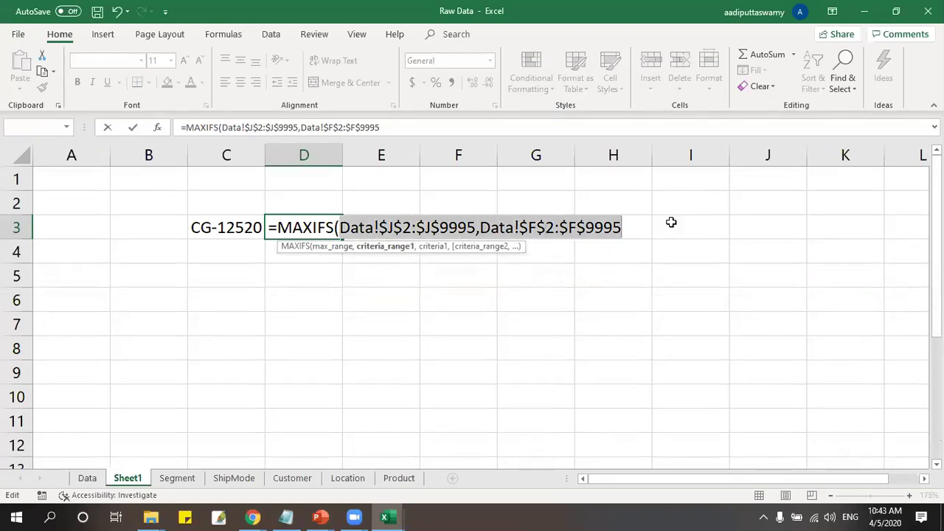
pyautogui.press('BackSpace')
# Enter the Data sheet's Sales column, $J$2:$J$9995, as the absolute max range of the MAXIFS formula.
pyautogui.click(87, 478)
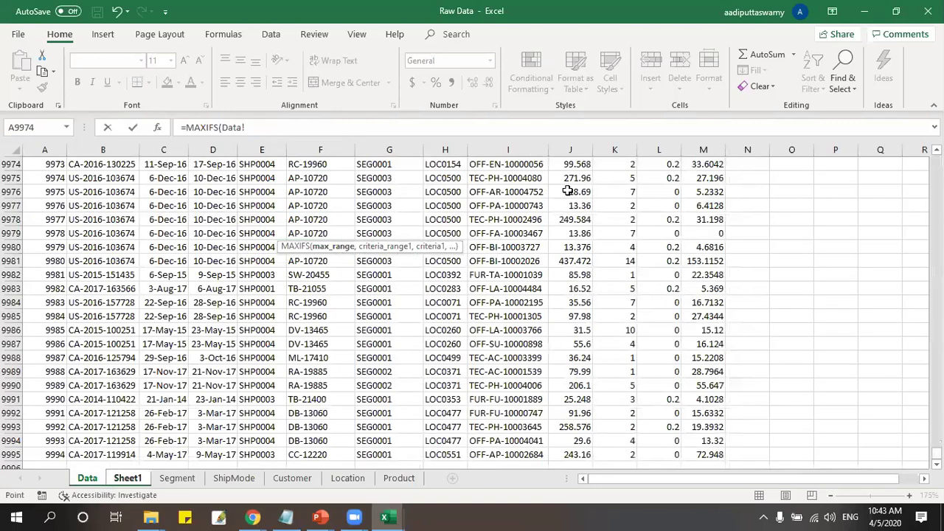
pyautogui.click(567, 191)
pyautogui.hotkey('ctrl', 'Up')
pyautogui.press('Down')
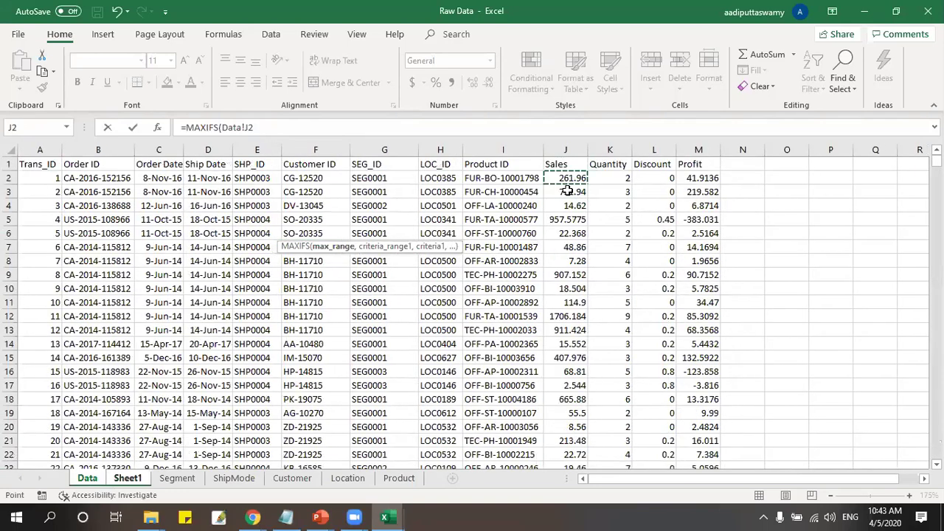
pyautogui.hotkey('ctrl', 'shift', 'Down')
pyautogui.press('F4')
pyautogui.write(',')
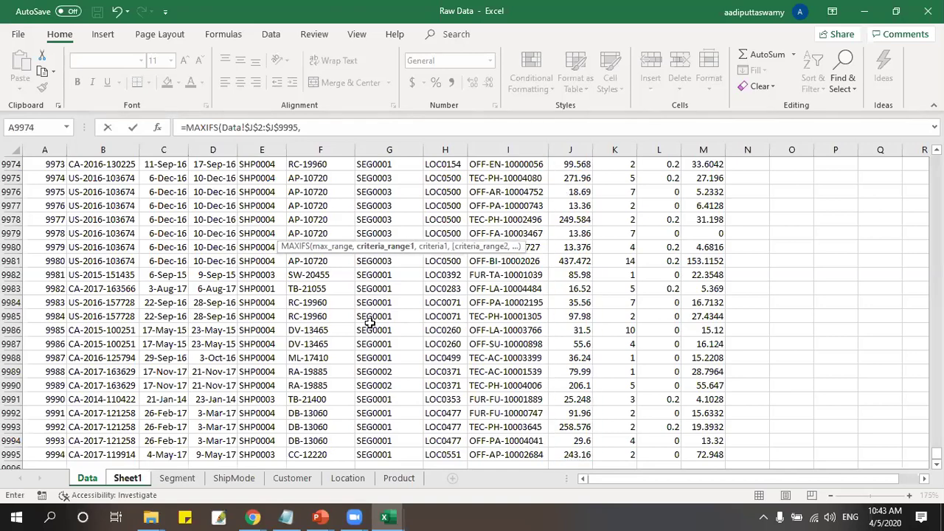
# Enter the Data sheet's Customer ID column, $F$2:$F$9995, as the absolute criteria range.
pyautogui.click(327, 186)
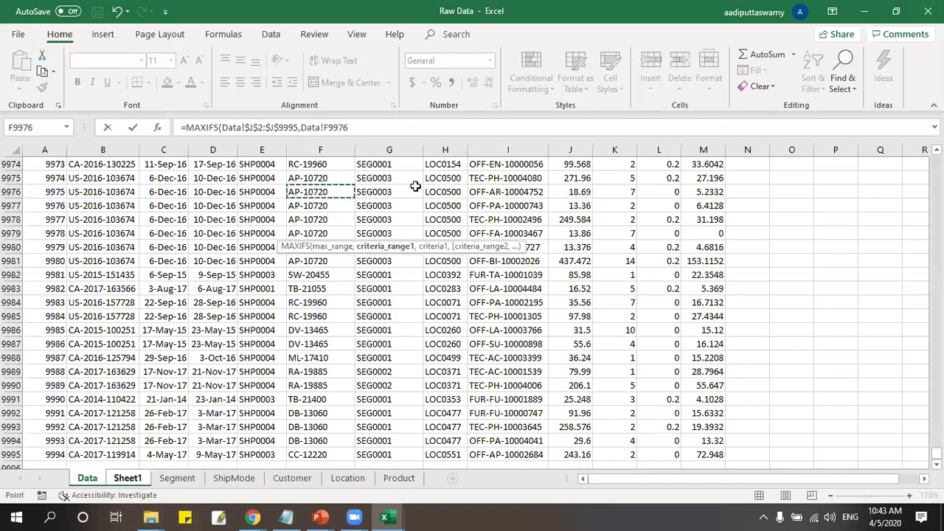
pyautogui.hotkey('ctrl', 'Up')
pyautogui.press('Down')
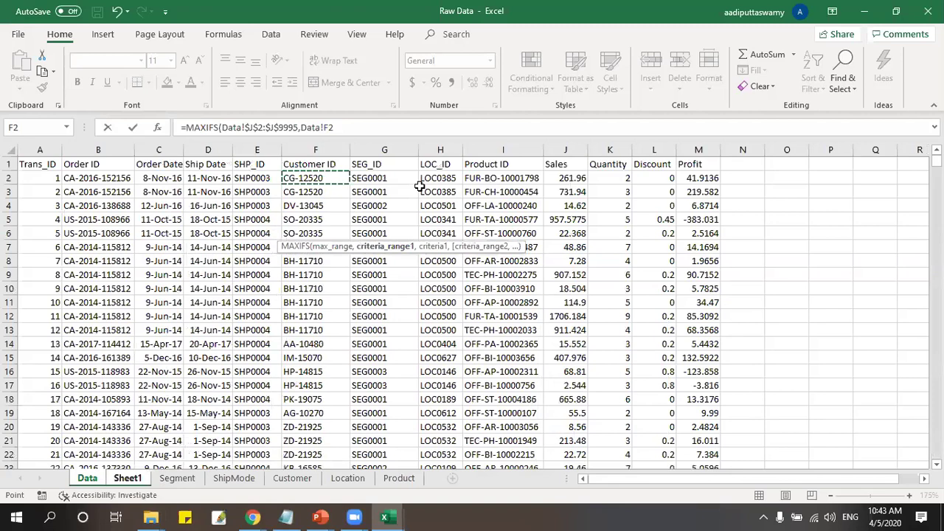
pyautogui.hotkey('ctrl', 'shift', 'Down')
pyautogui.press('F4')
pyautogui.write(',')
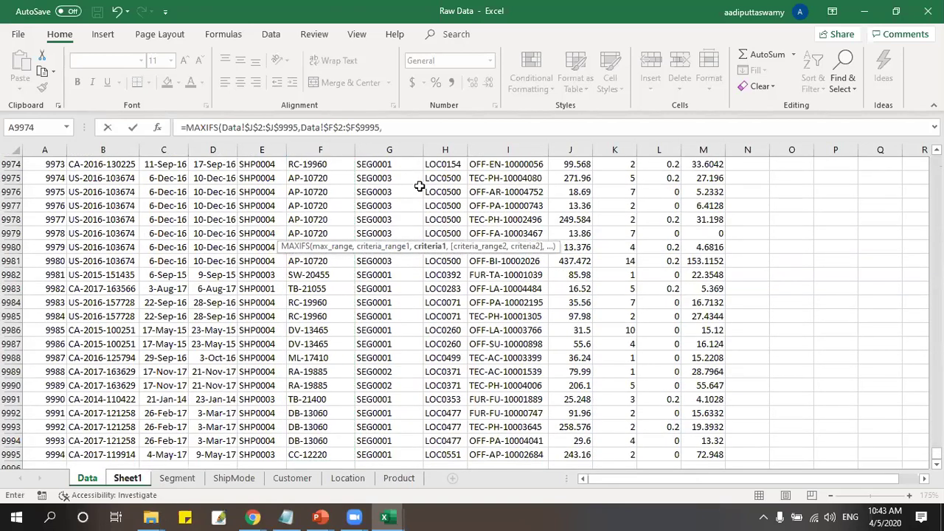
# Use cell C3 of Sheet1 as the criterion and complete the MAXIFS formula in D3.
pyautogui.click(137, 480)
pyautogui.click(232, 229)
pyautogui.press('Return')
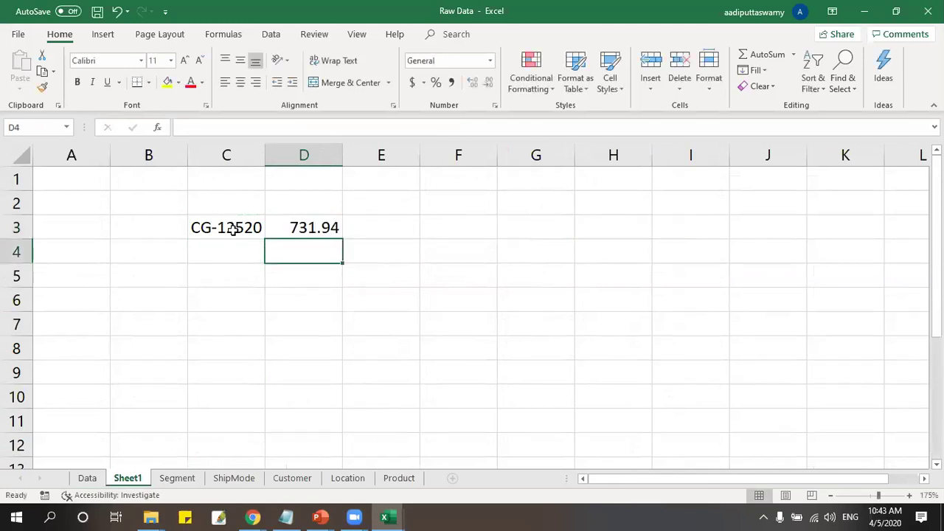
pyautogui.press('Up')
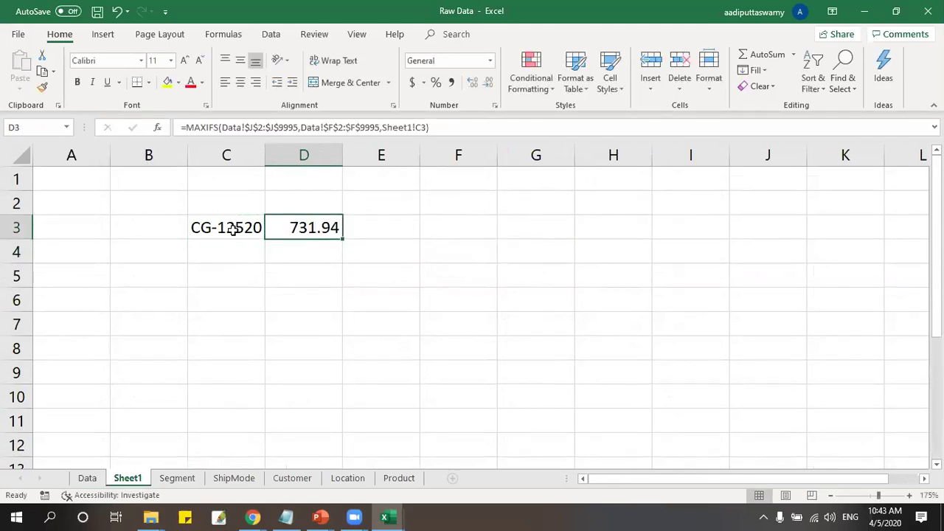
# Fill the customer ID and formula from C3:D3 down to row 4 and change the function in D4 to MINIFS.
pyautogui.moveTo(232, 229); pyautogui.dragTo(296, 250)
pyautogui.hotkey('ctrl', 'd')
pyautogui.doubleClick(295, 253)
pyautogui.press('BackSpace')
pyautogui.write('IN')
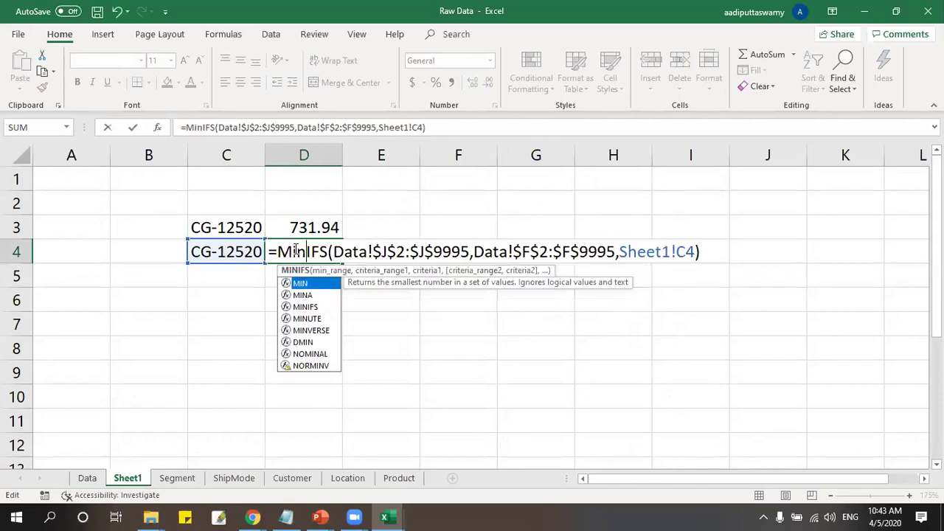
pyautogui.press('Return')
pyautogui.click(293, 250)
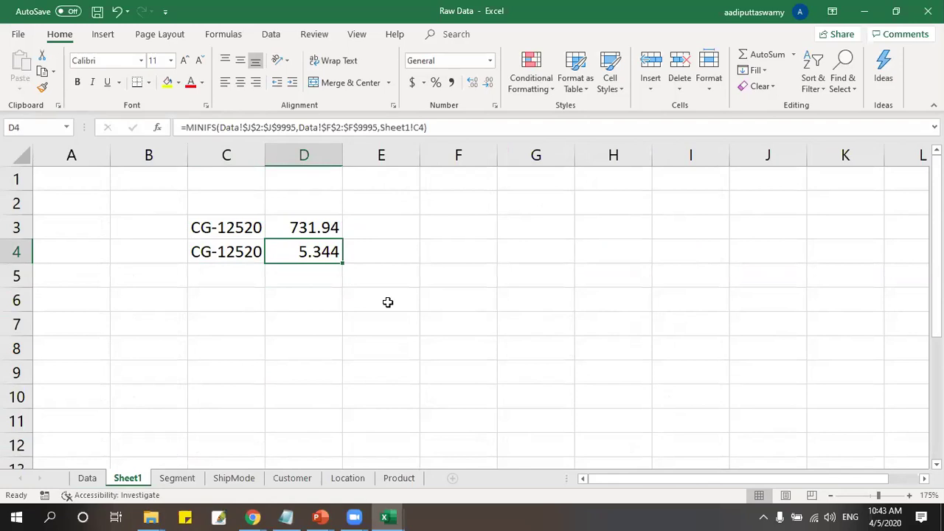
# Copy the first three LOC_ID values, H2:H4, from the Data sheet and paste them on Sheet1 starting at C7.
pyautogui.click(327, 275)
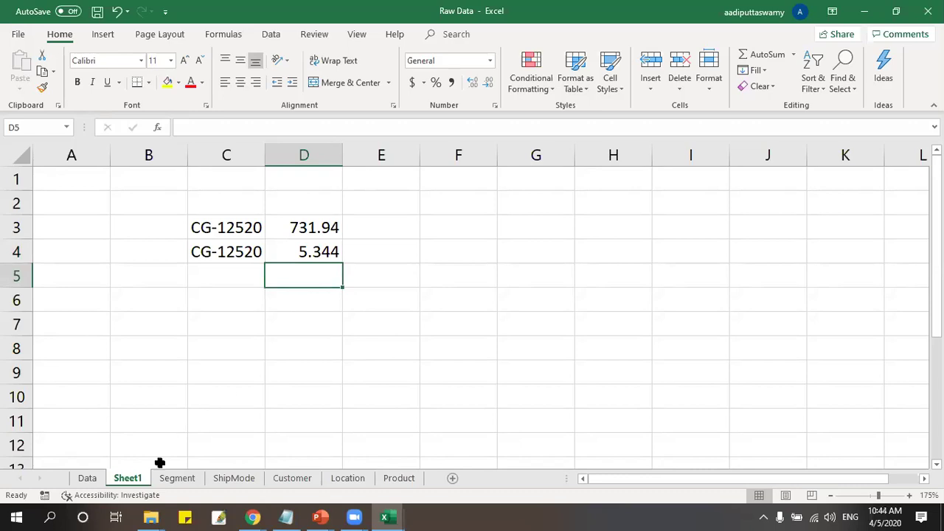
pyautogui.click(87, 478)
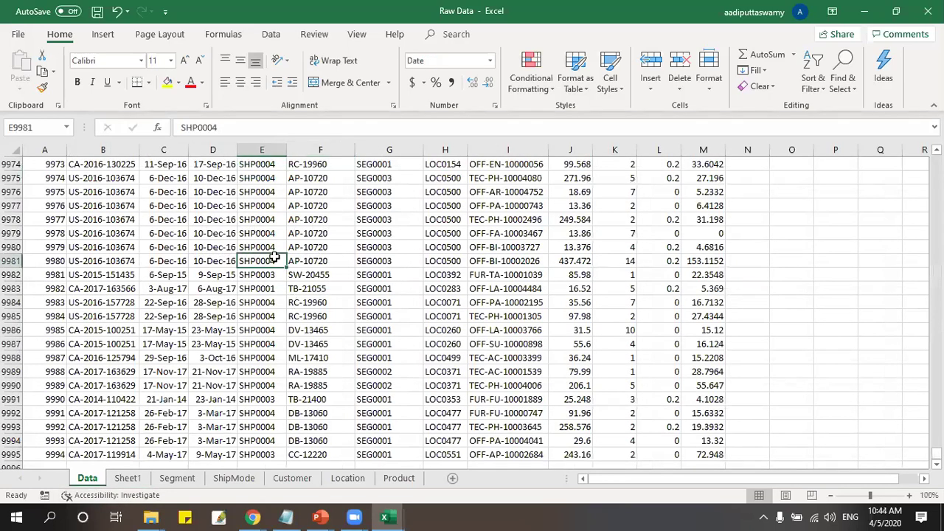
pyautogui.hotkey('ctrl', 'Up')
pyautogui.press('Down')
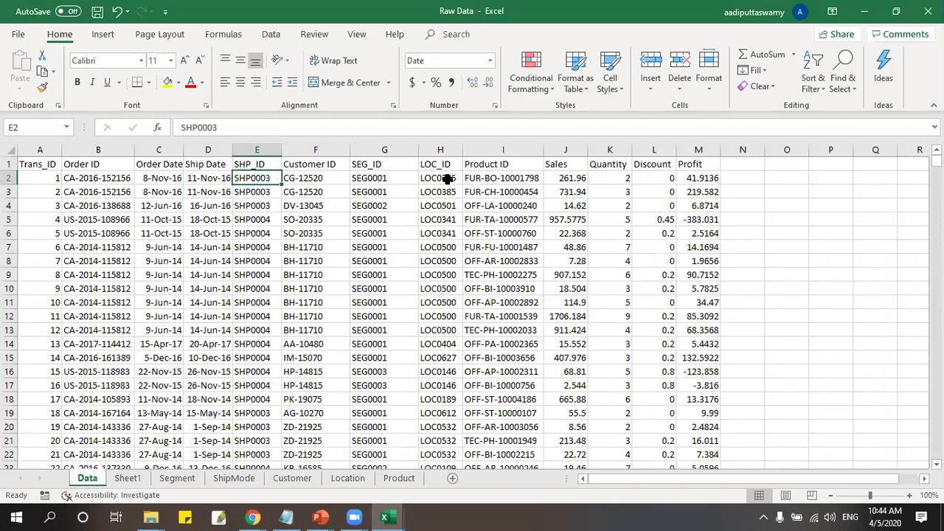
pyautogui.moveTo(446, 179); pyautogui.dragTo(440, 207)
pyautogui.hotkey('ctrl', 'c')
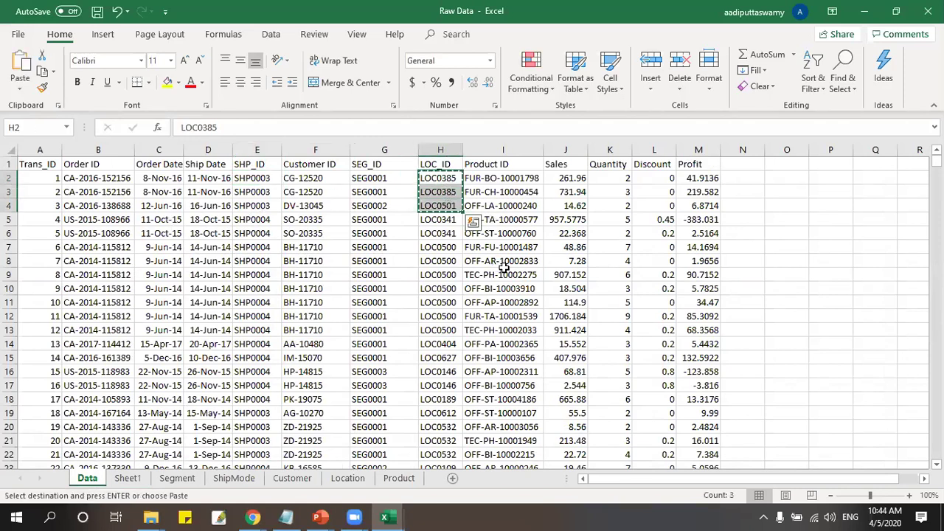
pyautogui.click(127, 478)
pyautogui.scroll(-1, 298, 371)
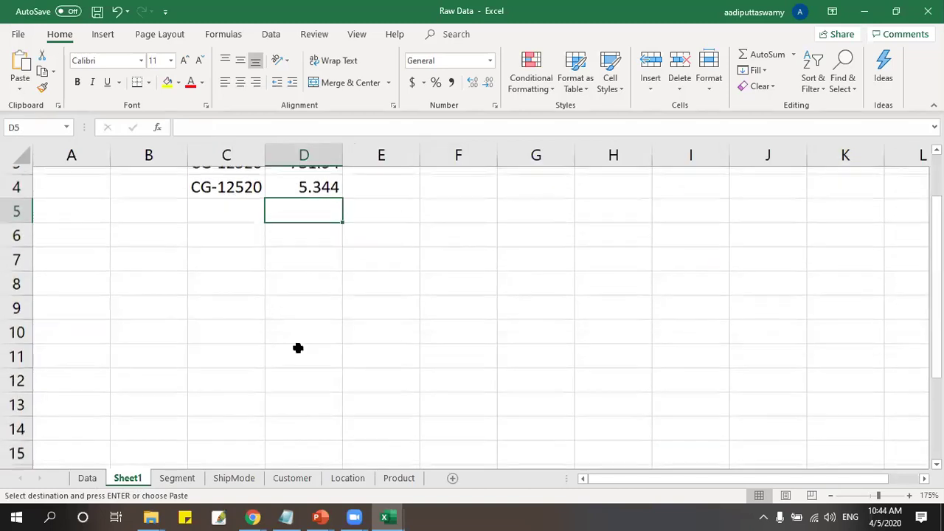
pyautogui.click(249, 255)
pyautogui.hotkey('ctrl', 'v')
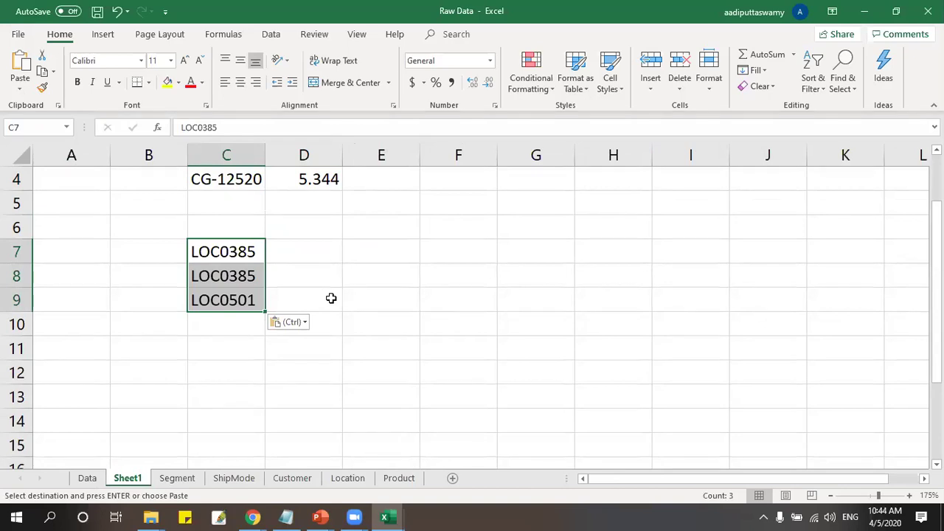
# In cell E7 of Sheet1, use TEXTJOIN to combine C7:C9 with a comma delimiter, ignoring empty cells.
pyautogui.hotkey('alt', 'Tab')
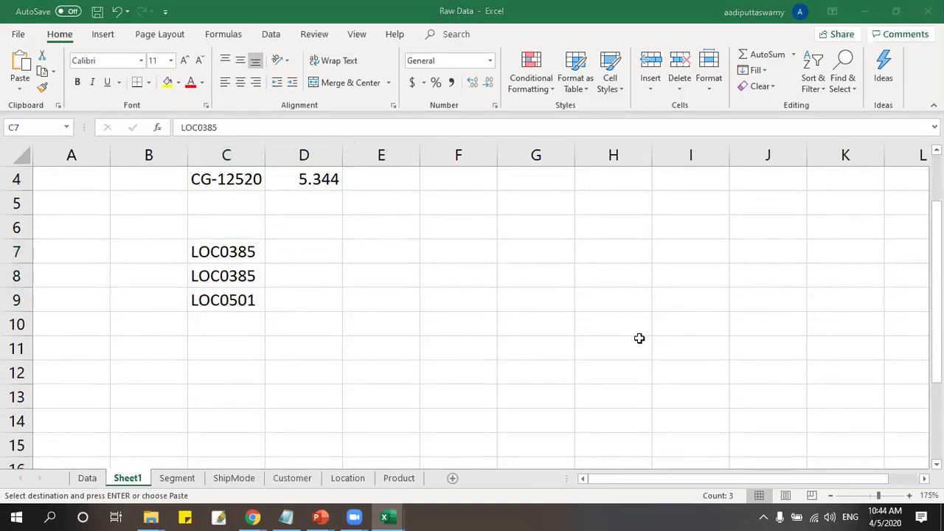
pyautogui.hotkey('alt', 'Tab')
pyautogui.click(301, 253)
pyautogui.click(362, 253)
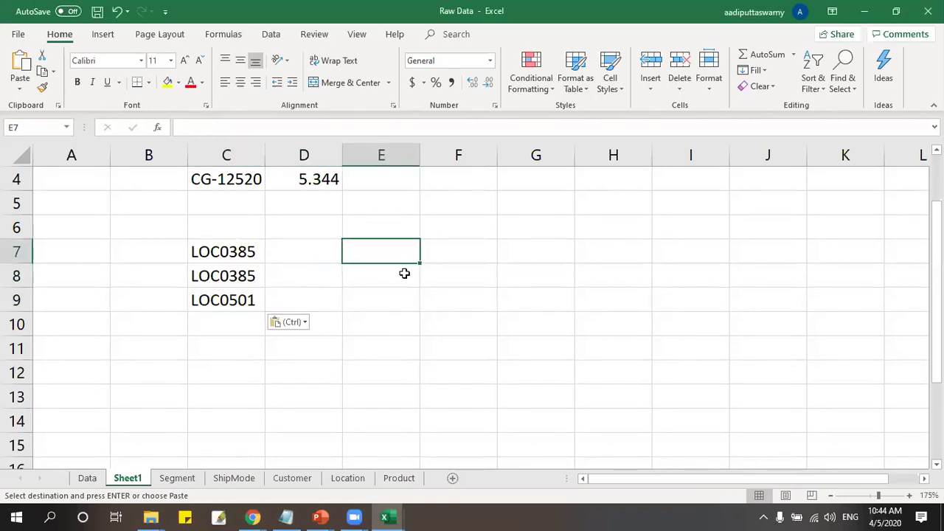
pyautogui.write('=tex')
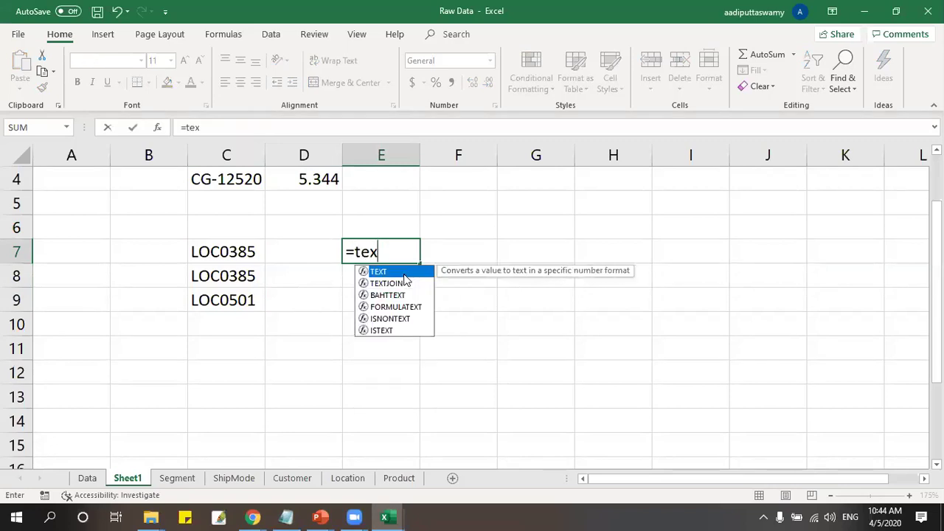
pyautogui.press('Down')
pyautogui.press('Tab')
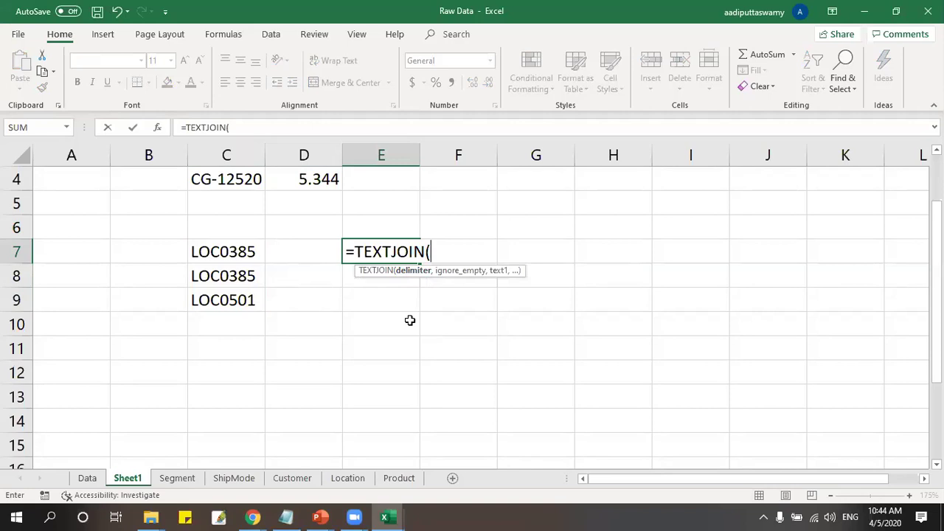
pyautogui.write('",",')
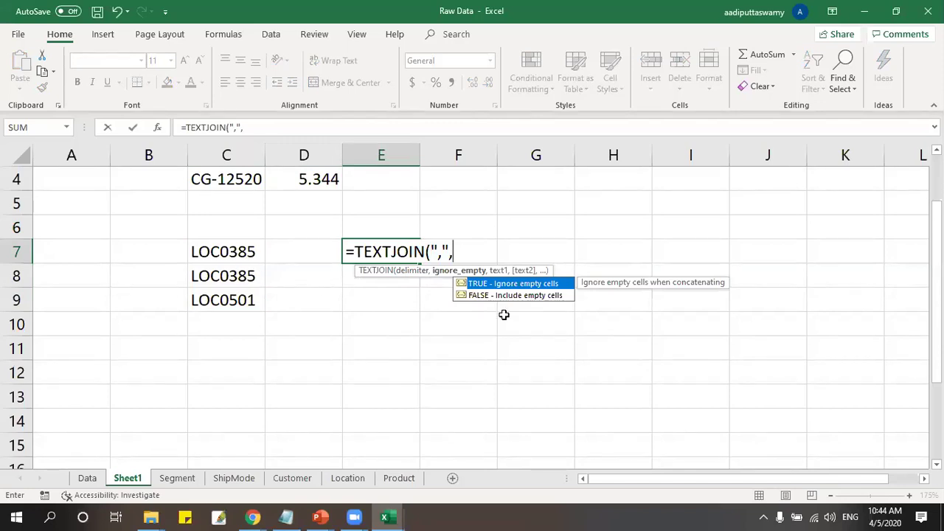
pyautogui.press('Tab')
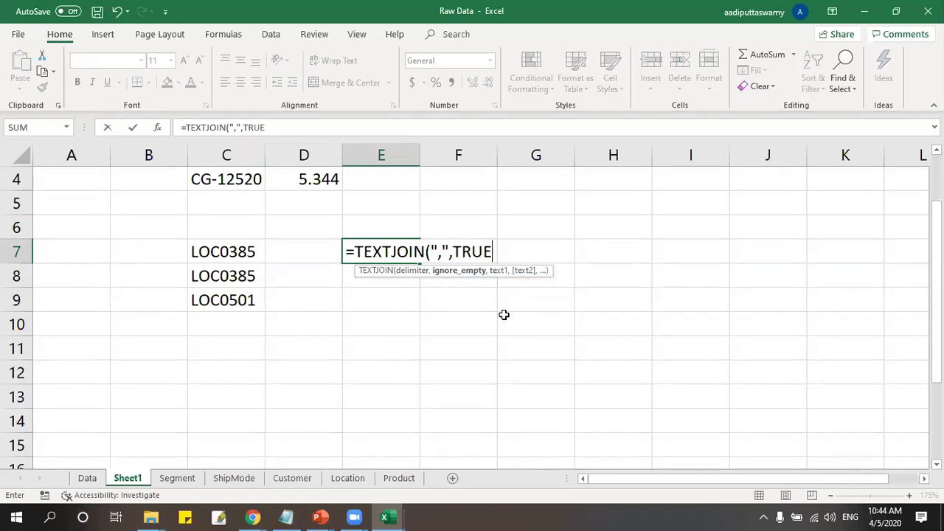
pyautogui.write(',')
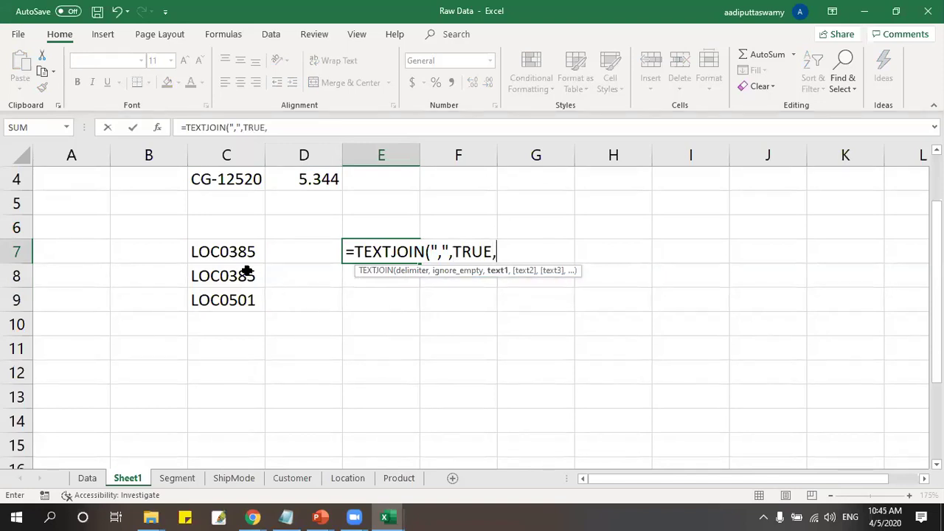
pyautogui.moveTo(238, 251); pyautogui.dragTo(243, 295)
pyautogui.press('Return')
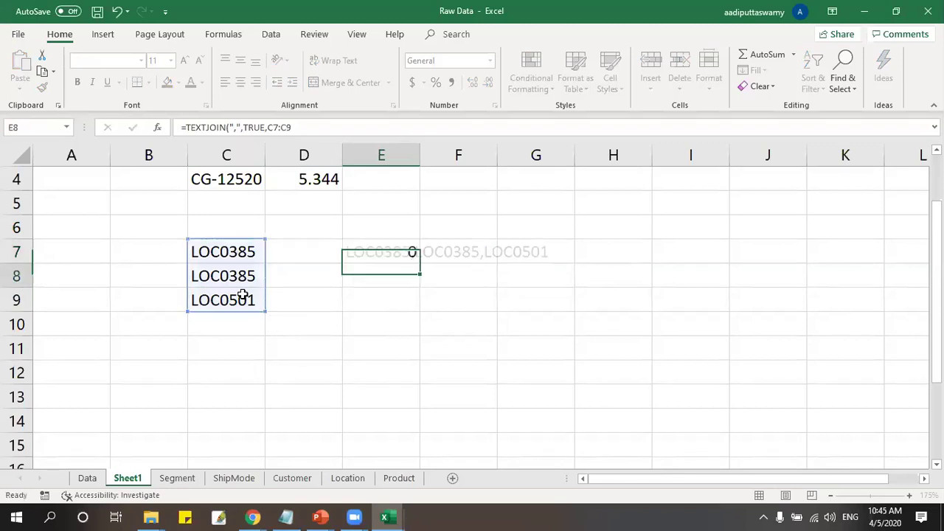
# Examine the arguments of the TEXTJOIN formula in E7 without changing them.
pyautogui.click(370, 254)
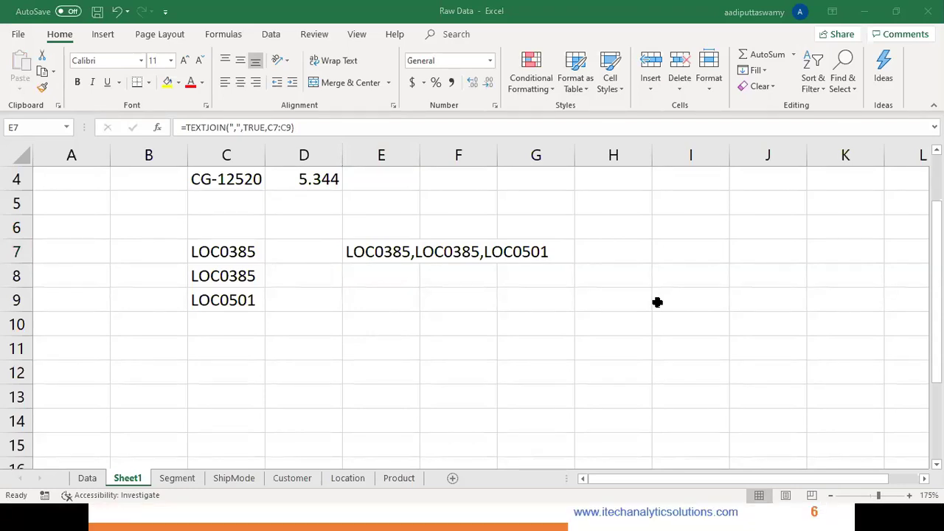
pyautogui.click(391, 255)
pyautogui.doubleClick(399, 252)
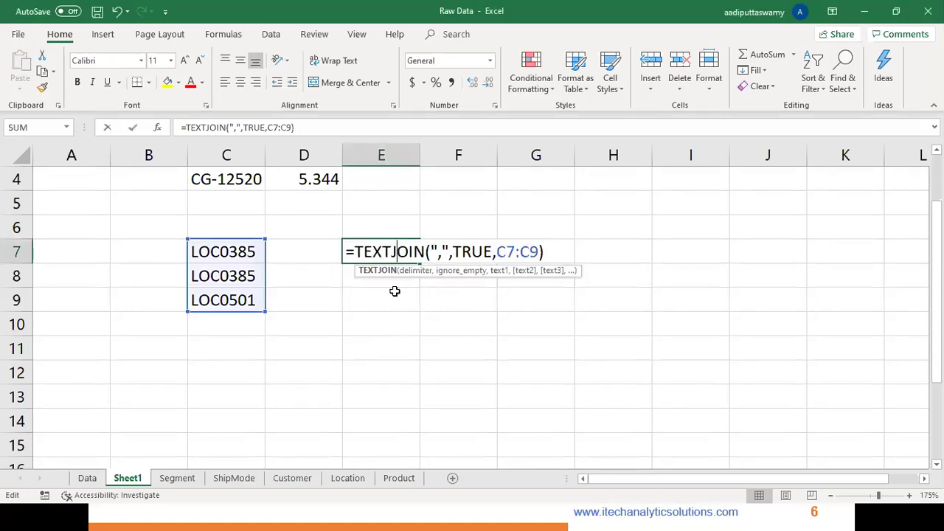
pyautogui.hotkey('ctrl', 'Return')
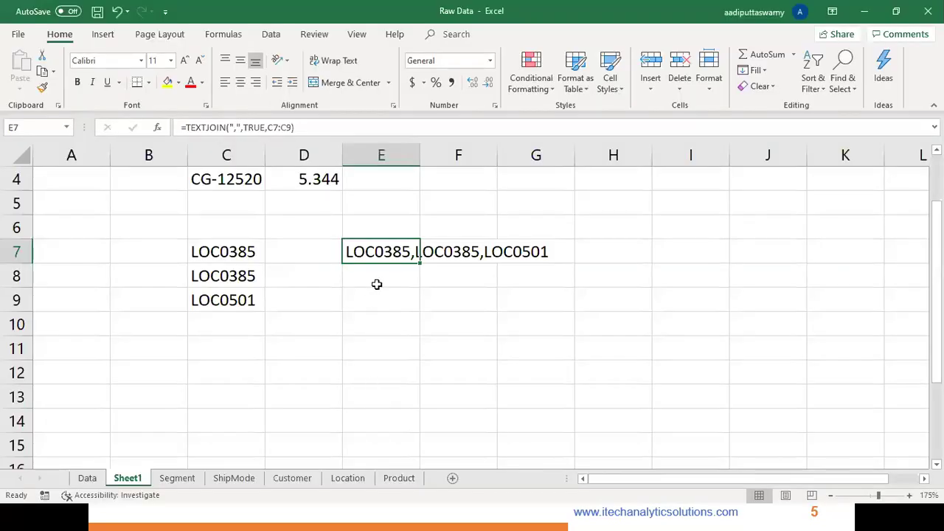
# In cell E9, use CONCAT to combine the location IDs in C7:C9.
pyautogui.click(374, 282)
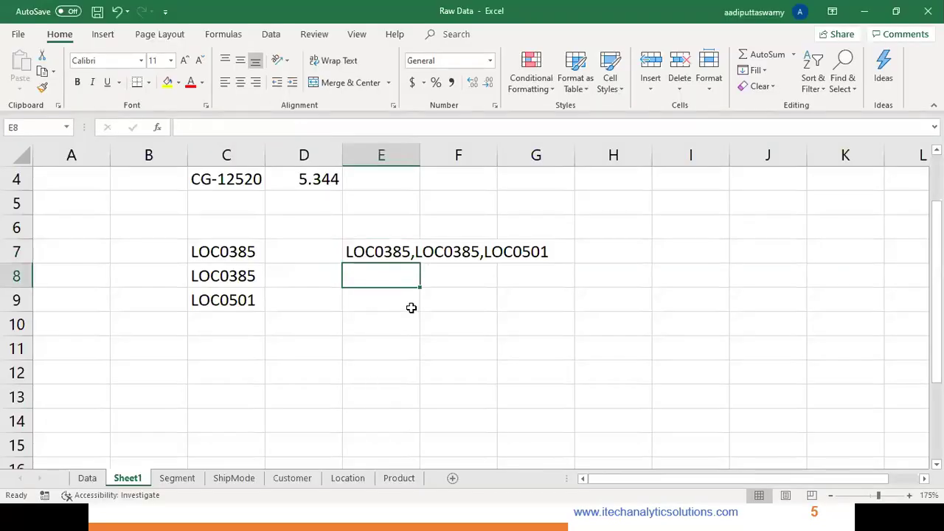
pyautogui.click(411, 307)
pyautogui.write('=conc')
pyautogui.press('Tab')
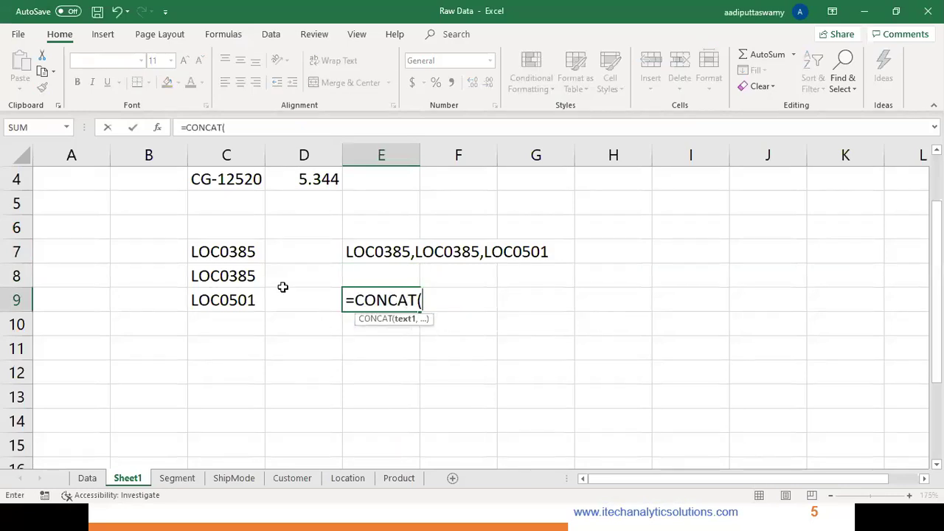
pyautogui.moveTo(246, 253); pyautogui.dragTo(249, 295)
pyautogui.press('Return')
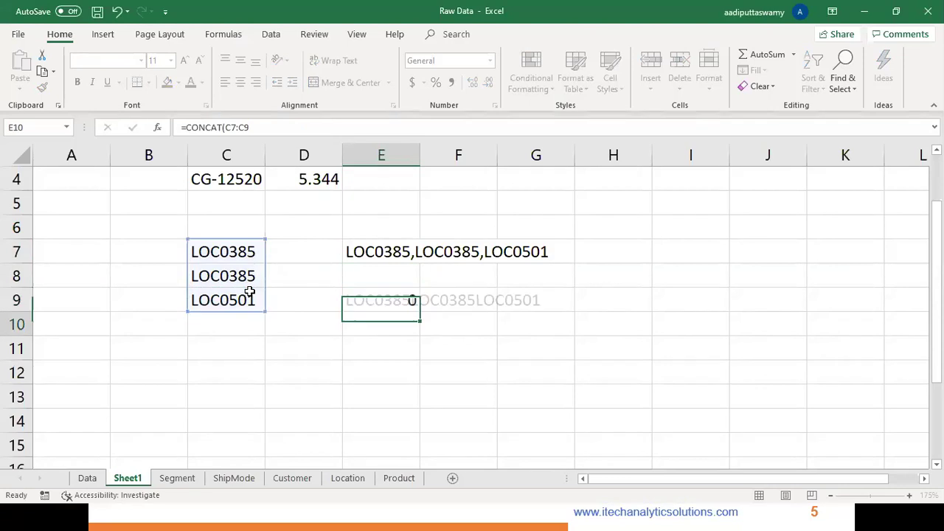
pyautogui.click(405, 297)
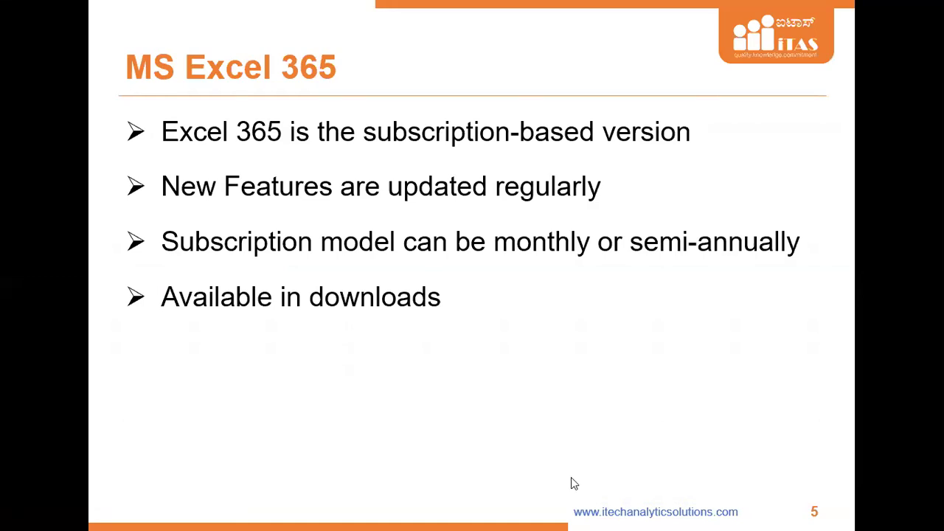
pyautogui.click(484, 273)
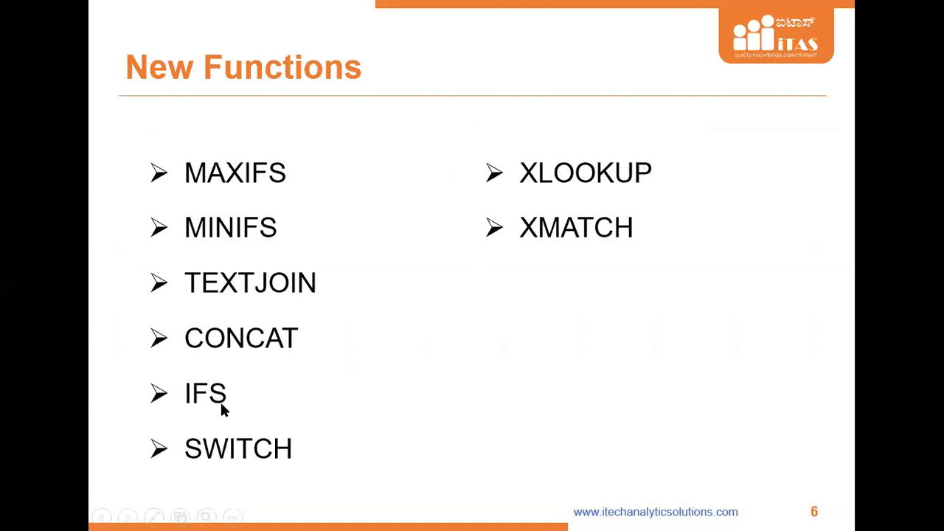
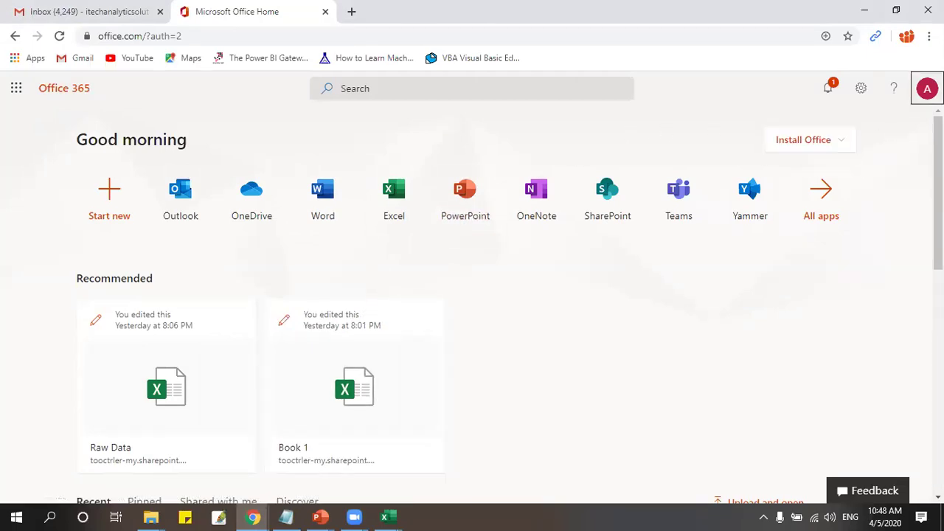
# View the signed-in account's details on the Office 365 home page and close them again.
pyautogui.click(927, 89)
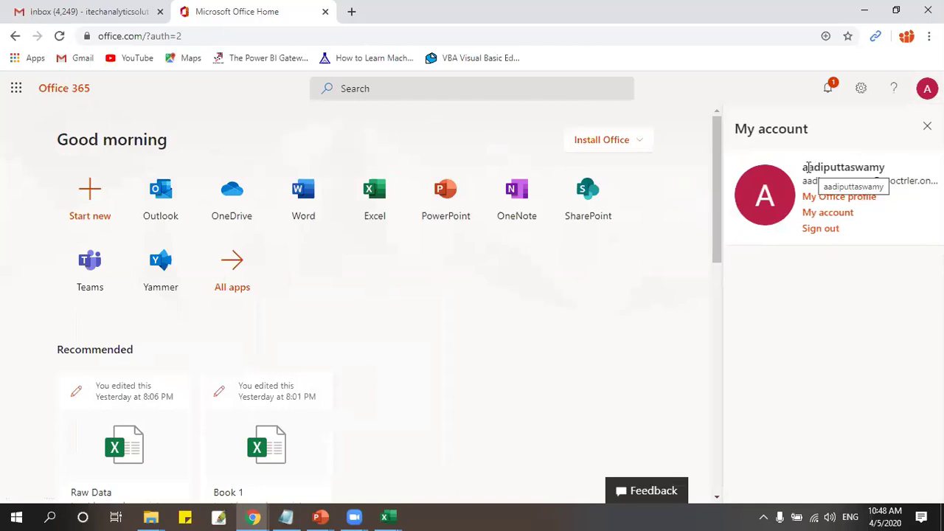
pyautogui.moveTo(804, 167); pyautogui.dragTo(876, 167)
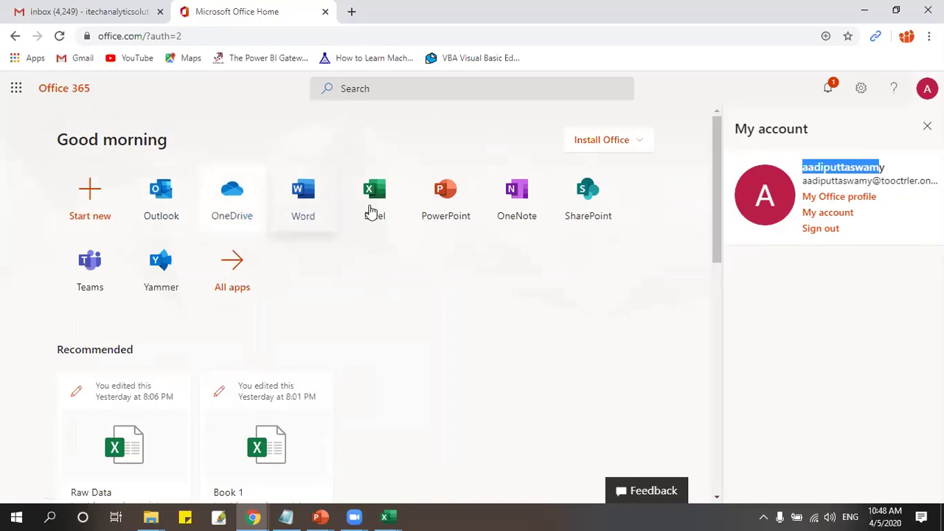
pyautogui.click(927, 88)
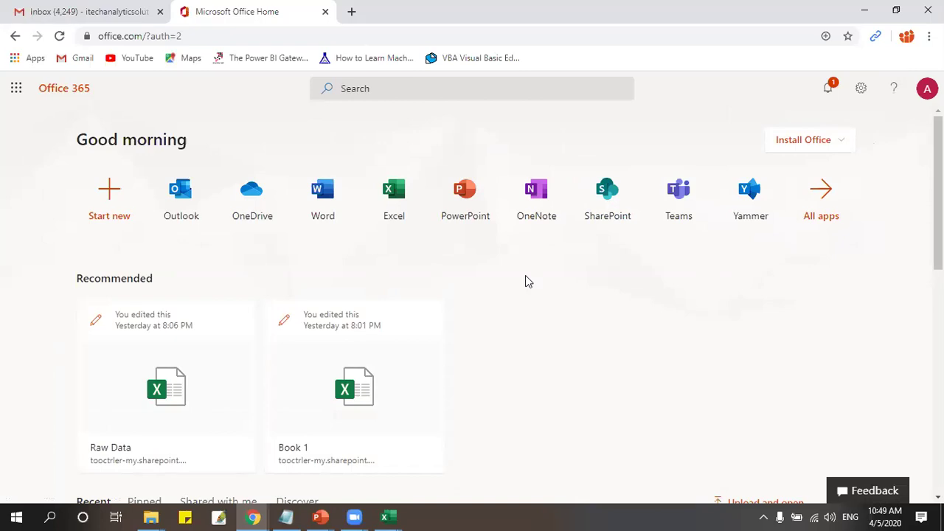
# Go to Excel for the web and open the recommended Raw Data workbook.
pyautogui.click(397, 201)
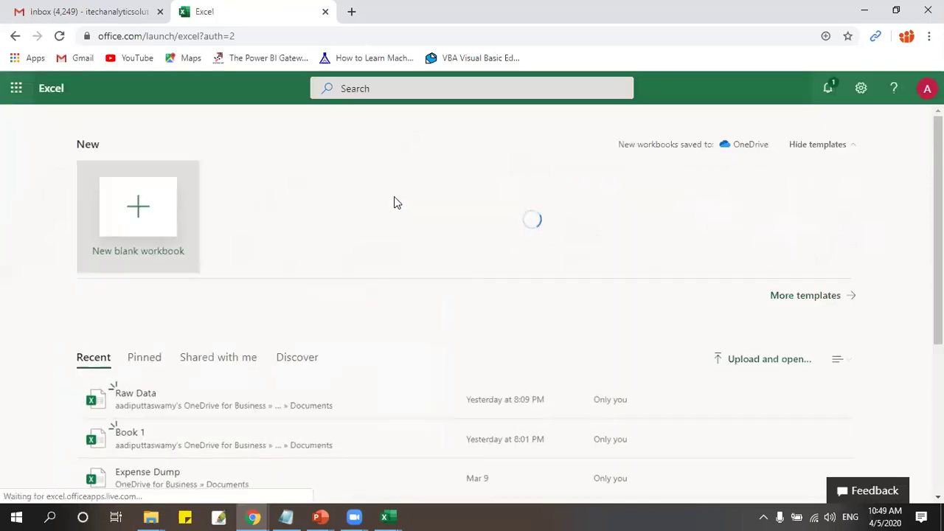
pyautogui.scroll(-1, 353, 290)
pyautogui.scroll(-5, 352, 290)
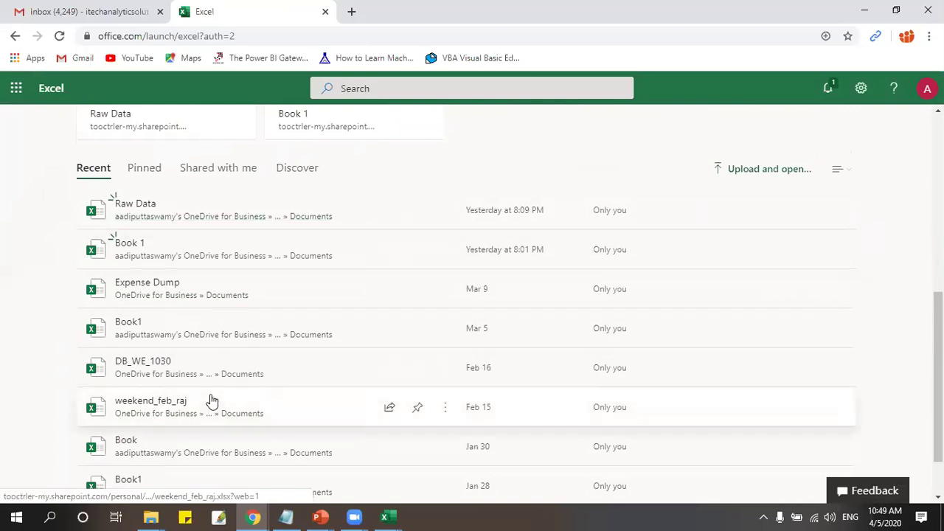
pyautogui.scroll(3, 229, 369)
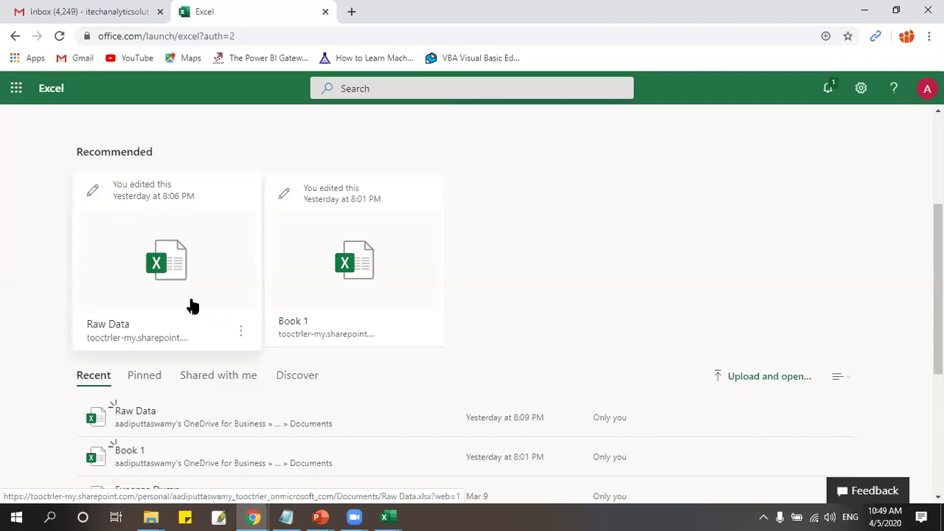
pyautogui.click(181, 280)
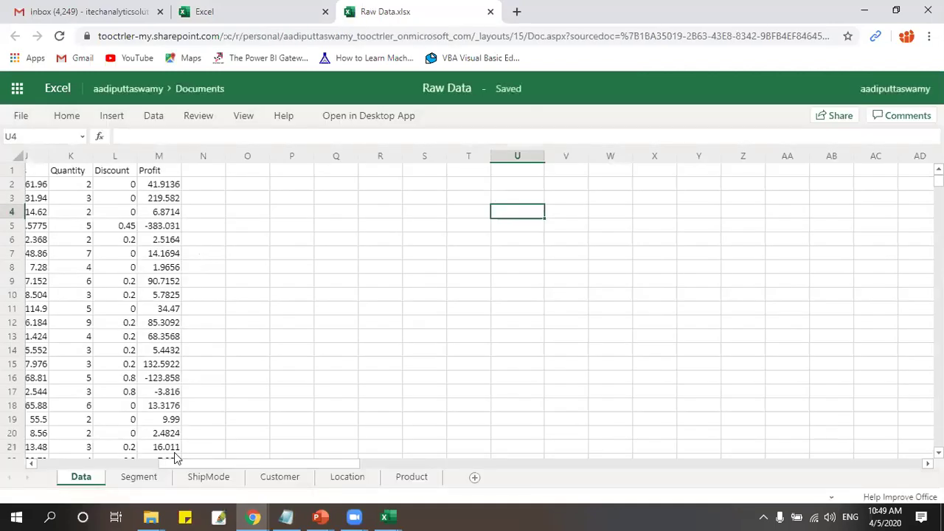
# Go to the first column of the Data sheet and examine the order records.
pyautogui.click(267, 309)
pyautogui.click(290, 240)
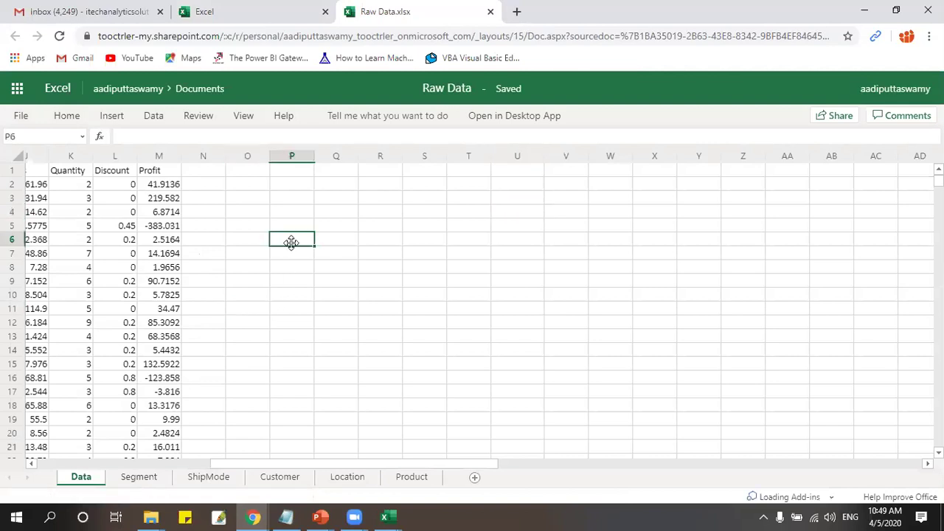
pyautogui.press('Left')
pyautogui.press('Left')
pyautogui.press('Left')
pyautogui.press('Home')
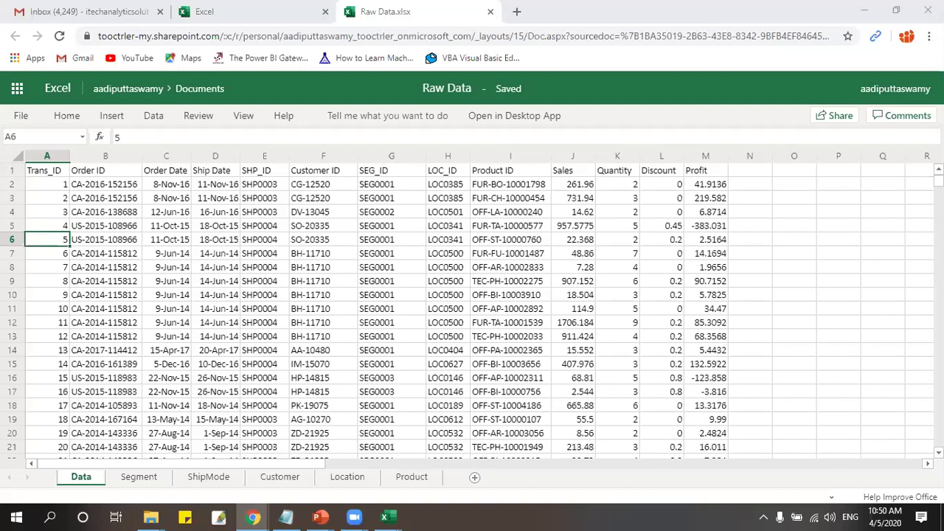
pyautogui.click(507, 255)
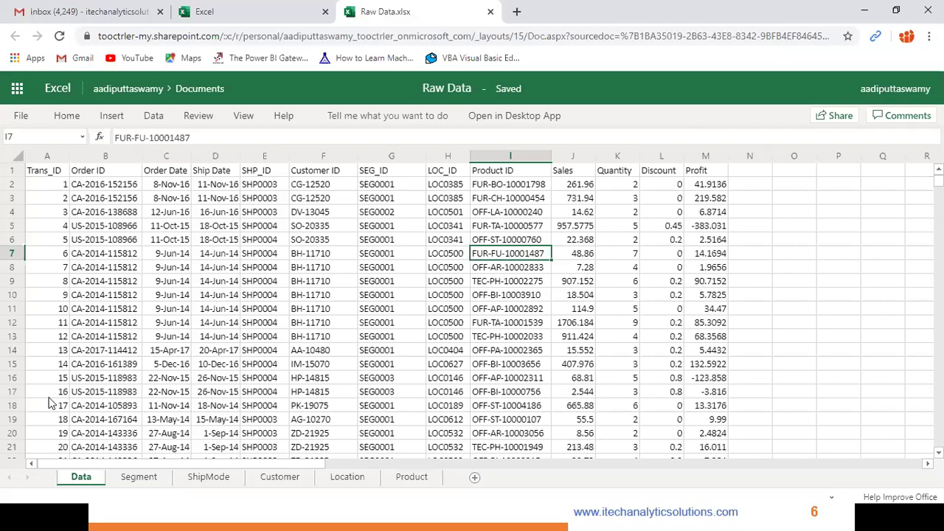
# Add a new worksheet after the Data sheet and return to the Data sheet.
pyautogui.click(475, 478)
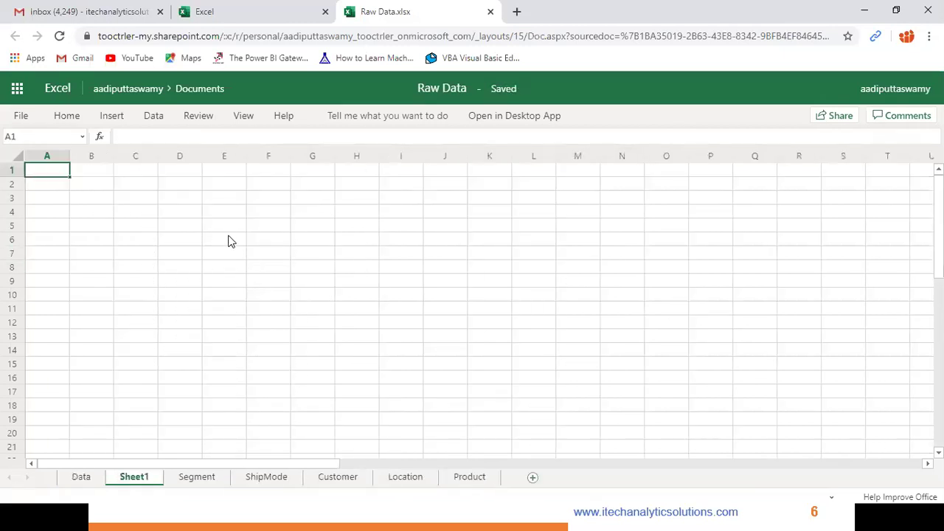
pyautogui.click(228, 242)
pyautogui.click(83, 477)
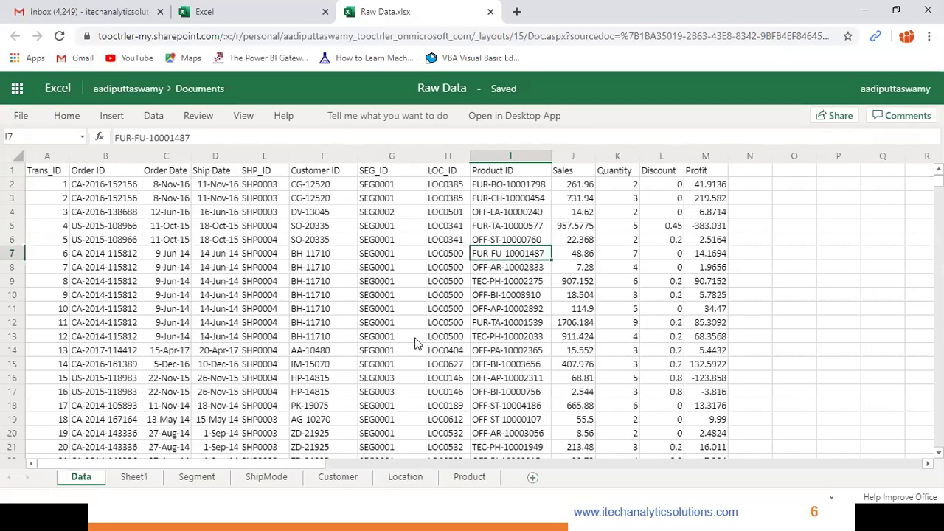
# Copy the customer ID in cell F36 of the Data sheet and paste it into cell E5 of Sheet1.
pyautogui.click(354, 281)
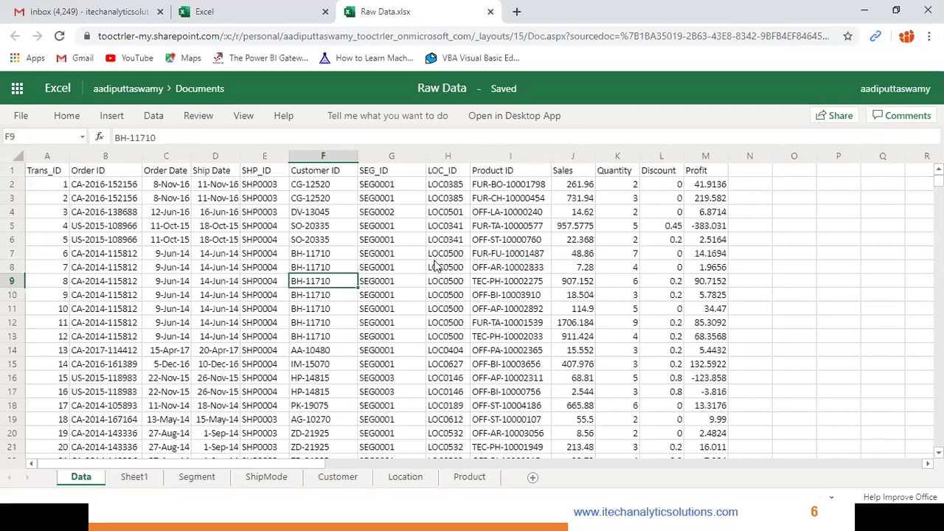
pyautogui.moveTo(327, 190); pyautogui.dragTo(324, 351)
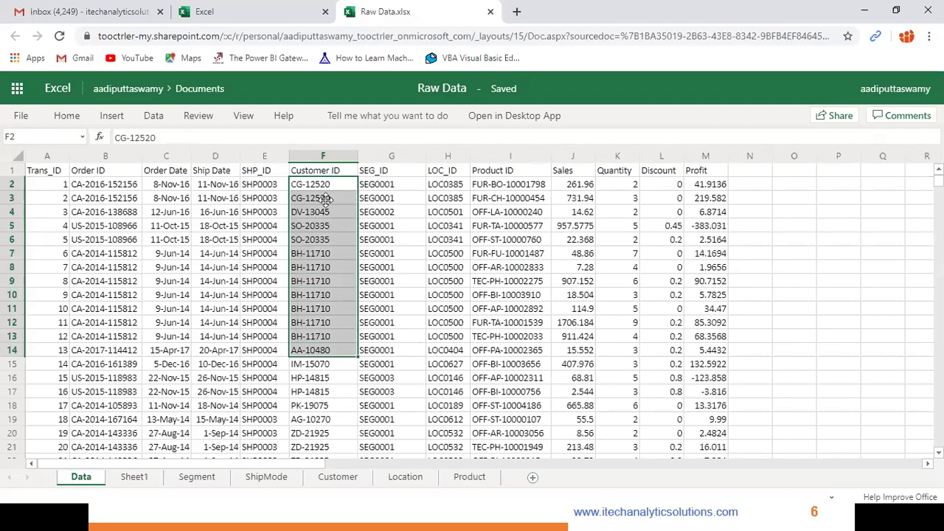
pyautogui.click(322, 190)
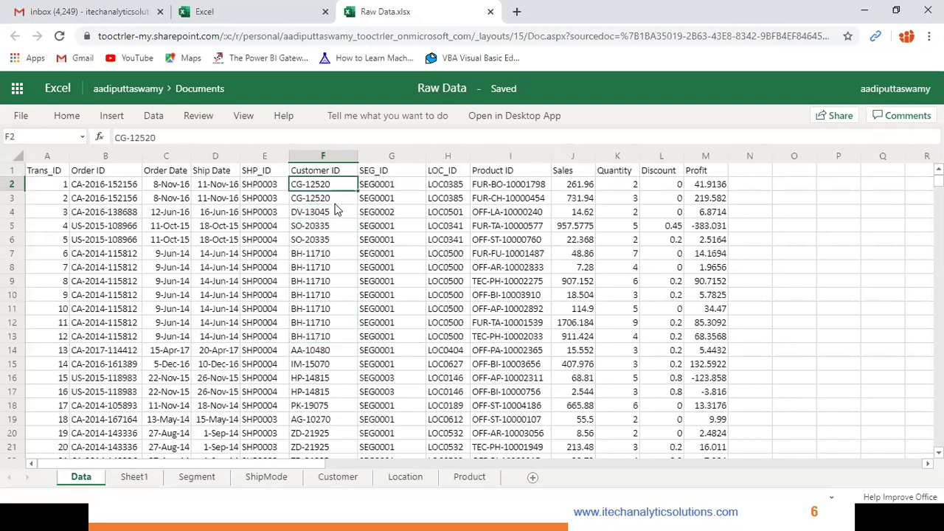
pyautogui.click(332, 295)
pyautogui.scroll(-6, 354, 396)
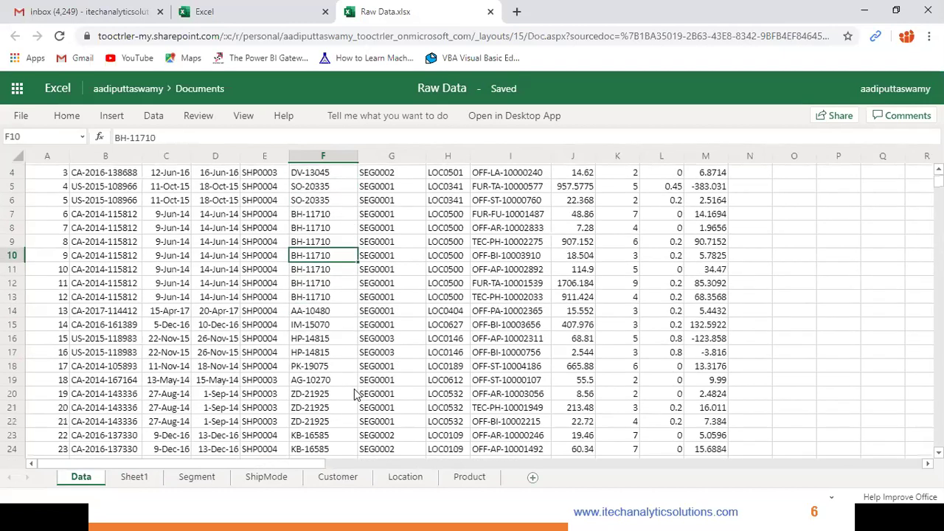
pyautogui.click(340, 378)
pyautogui.hotkey('ctrl', 'c')
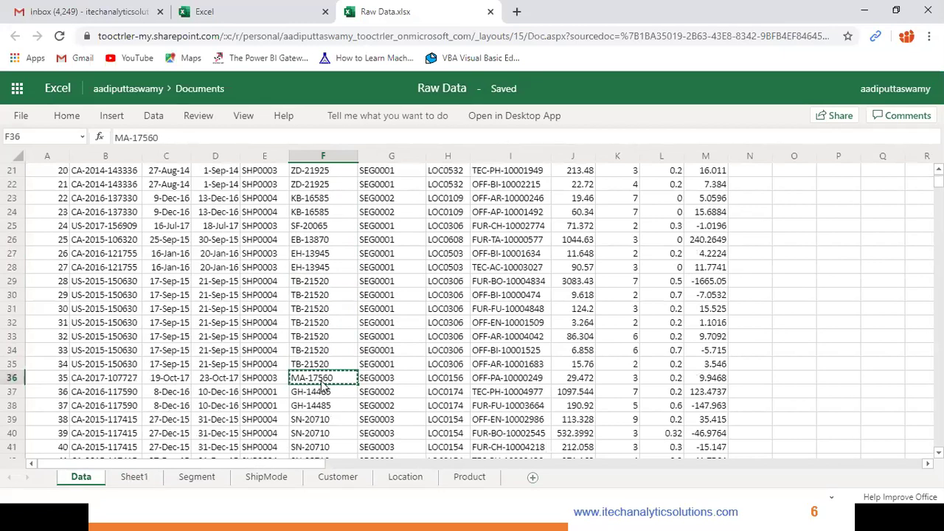
pyautogui.click(136, 476)
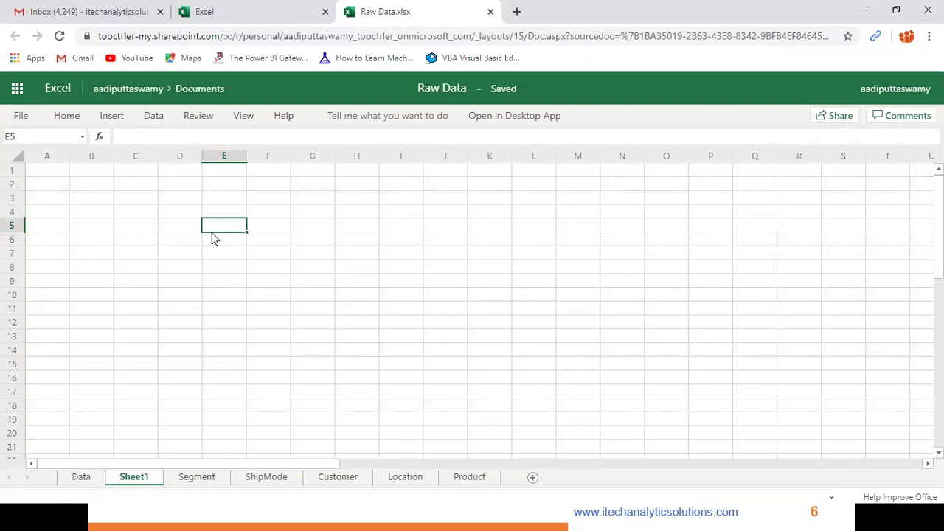
pyautogui.hotkey('ctrl', 'v')
# Start an XLOOKUP formula in cell F5 of Sheet1 with E5 as the lookup value.
pyautogui.click(225, 255)
pyautogui.click(280, 236)
pyautogui.press('Up')
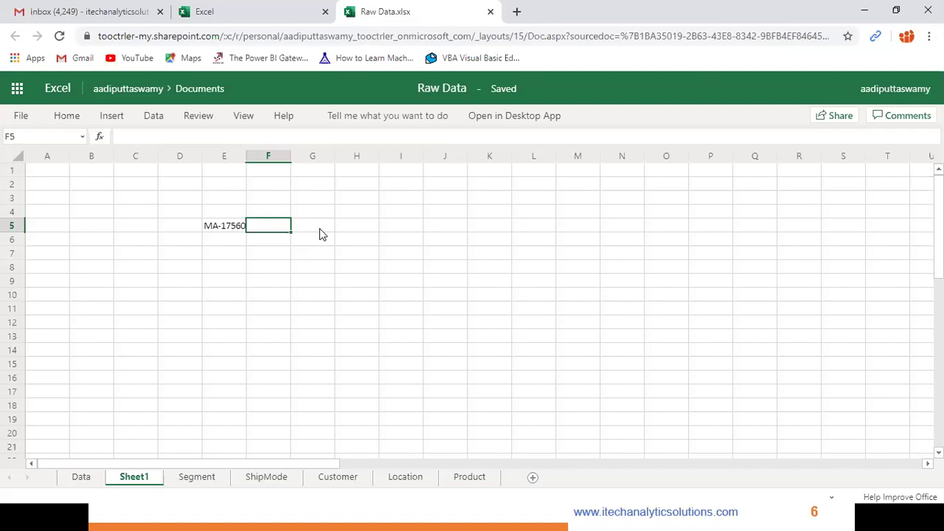
pyautogui.write('=xloo')
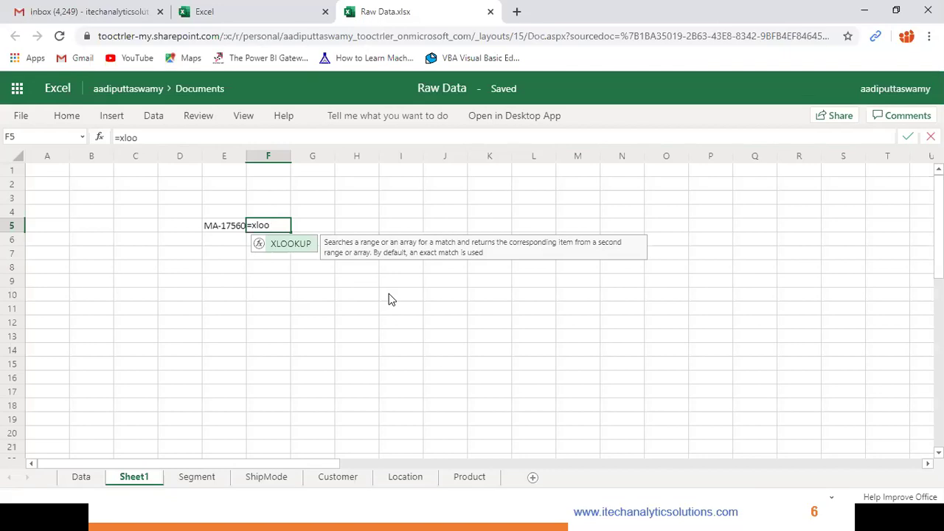
pyautogui.press('Tab')
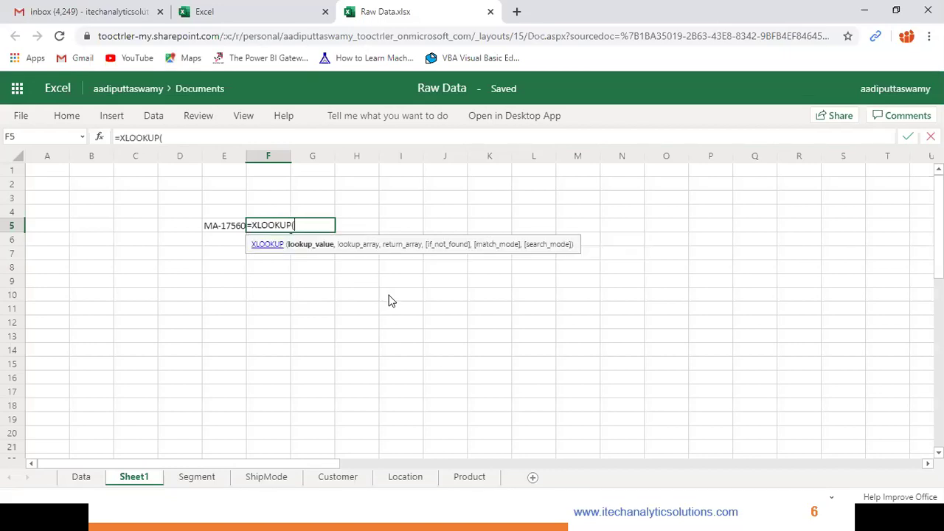
pyautogui.click(225, 231)
pyautogui.write(',')
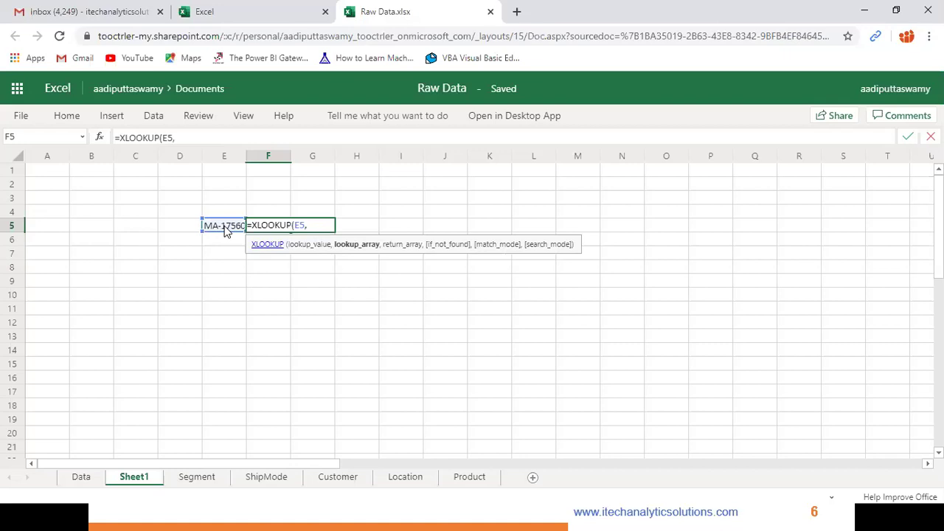
pyautogui.click(81, 478)
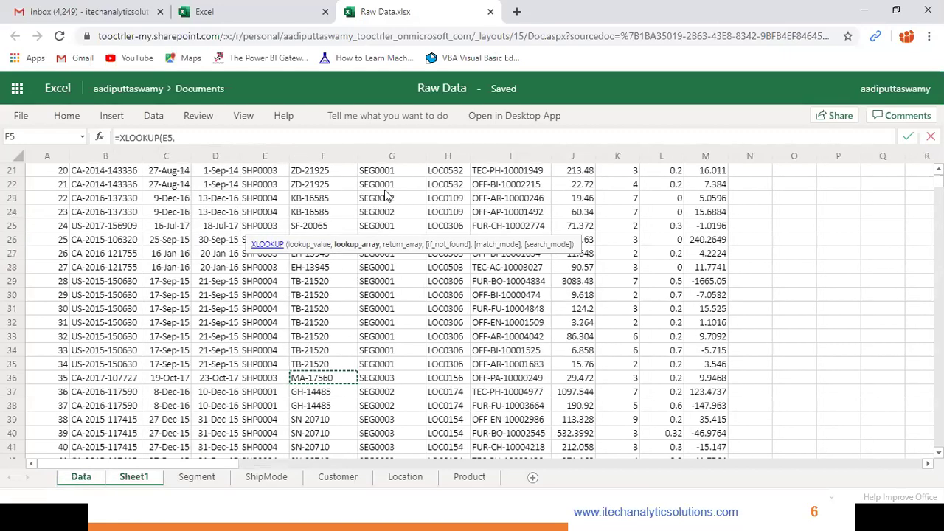
pyautogui.click(443, 186)
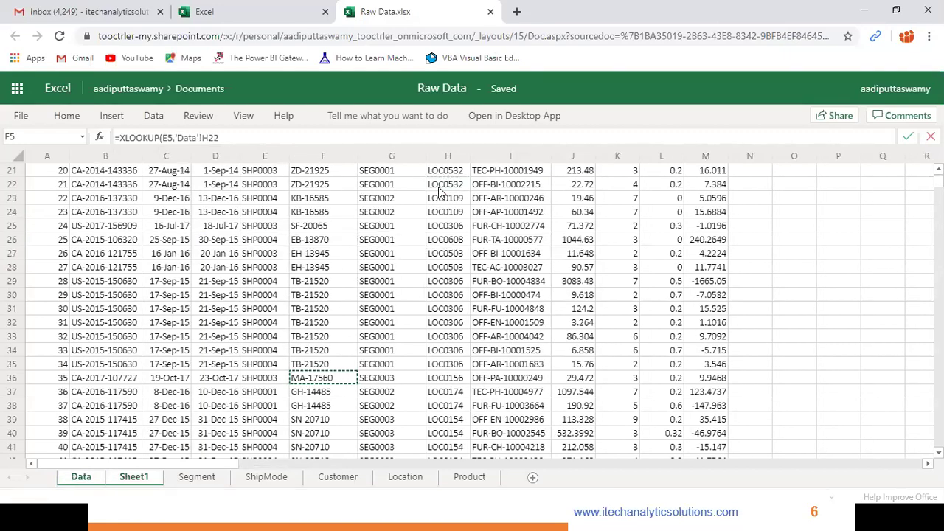
pyautogui.scroll(7, 428, 190)
pyautogui.moveTo(332, 192); pyautogui.dragTo(325, 454)
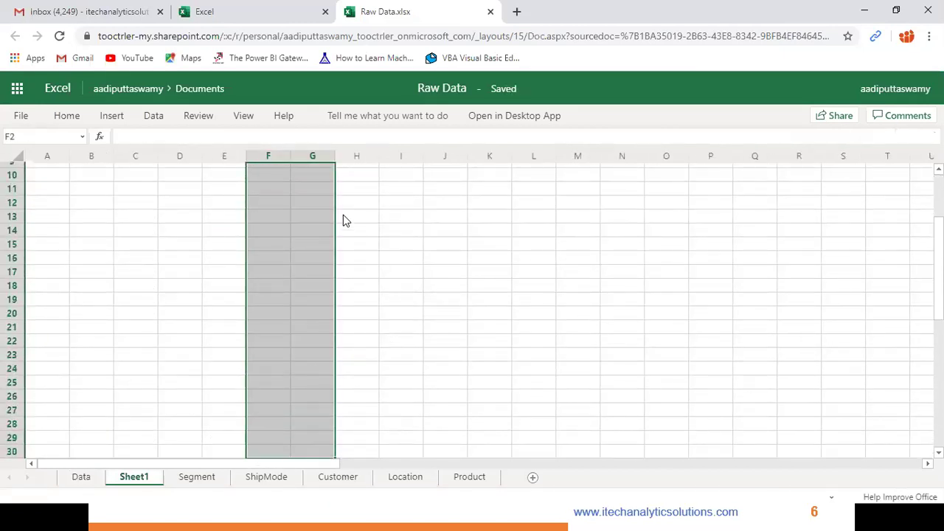
pyautogui.scroll(3, 343, 219)
pyautogui.press('F2')
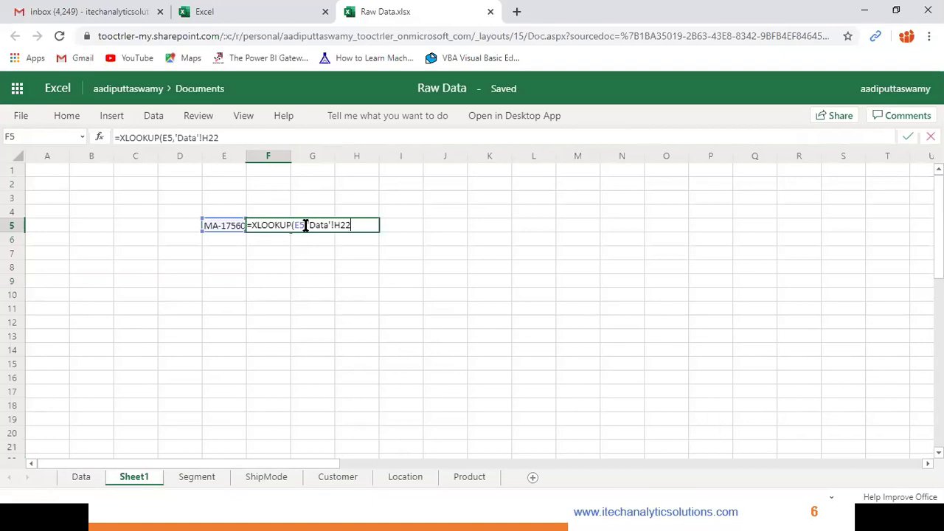
pyautogui.doubleClick(364, 225)
pyautogui.press('BackSpace')
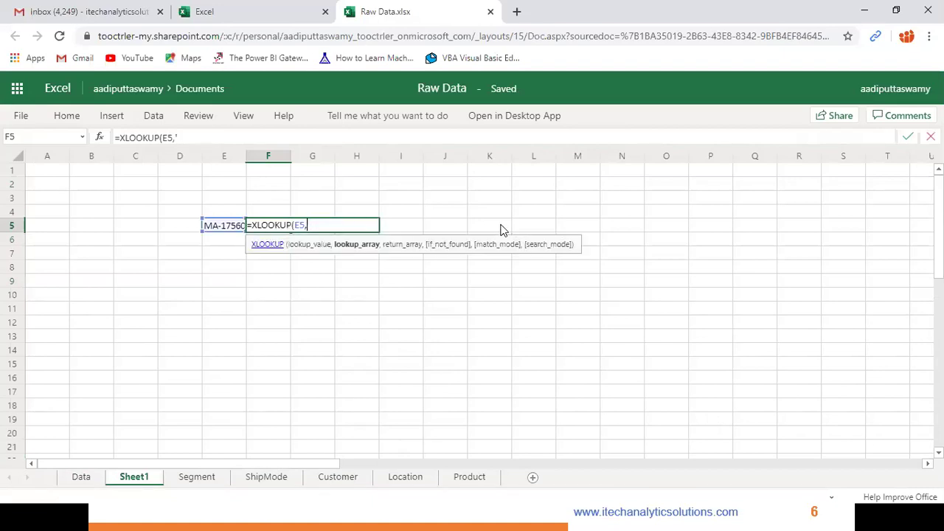
# Set the XLOOKUP lookup array to the Customer ID range F2:F10000 on the Data sheet.
pyautogui.click(83, 477)
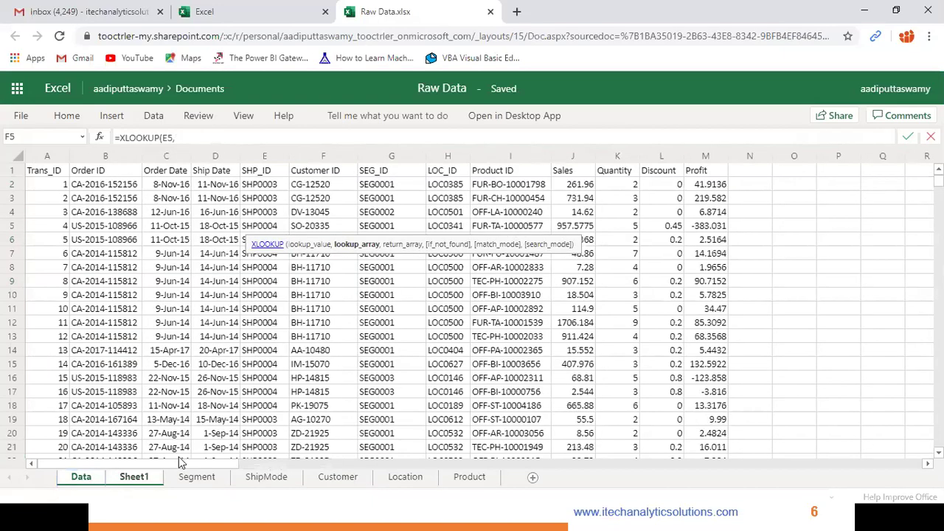
pyautogui.moveTo(332, 184); pyautogui.dragTo(330, 515)
pyautogui.click(262, 137)
pyautogui.press('BackSpace')
pyautogui.press('BackSpace')
pyautogui.write('10')
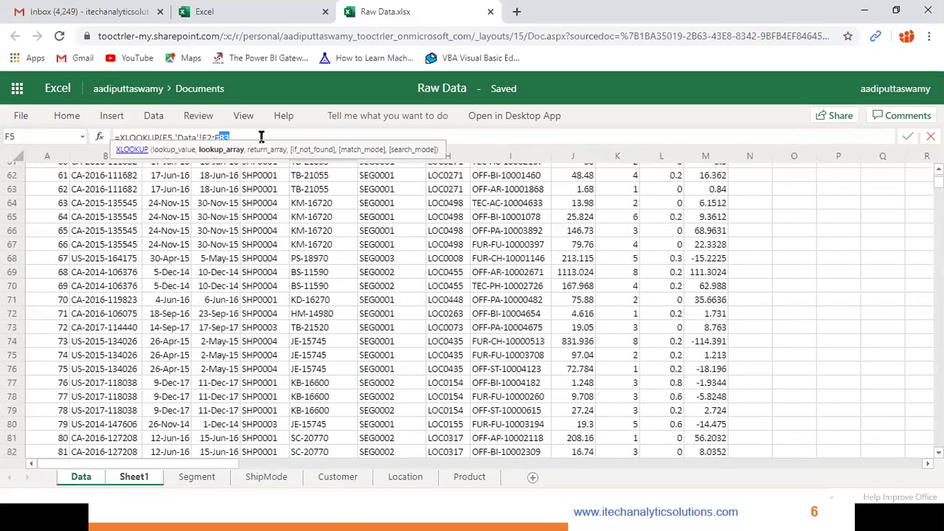
pyautogui.write('000,')
# Set the XLOOKUP return array to the Product ID range I2:I10000 on the Data sheet.
pyautogui.scroll(15, 352, 267)
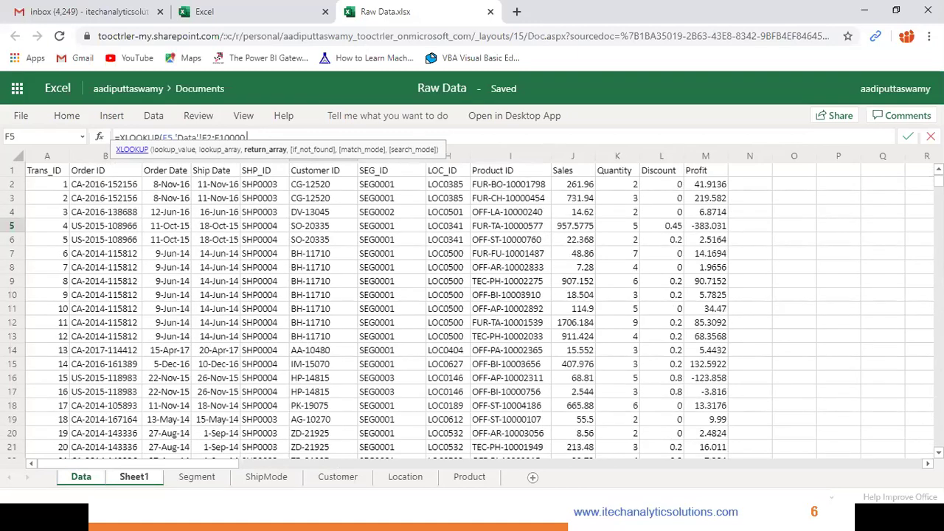
pyautogui.scroll(-6, 478, 251)
pyautogui.scroll(6, 478, 251)
pyautogui.moveTo(507, 185); pyautogui.dragTo(509, 378)
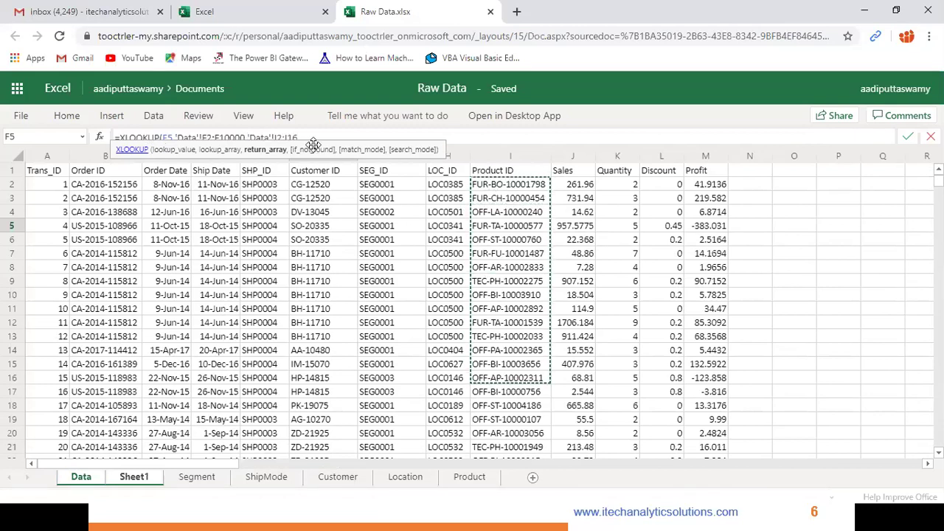
pyautogui.click(336, 137)
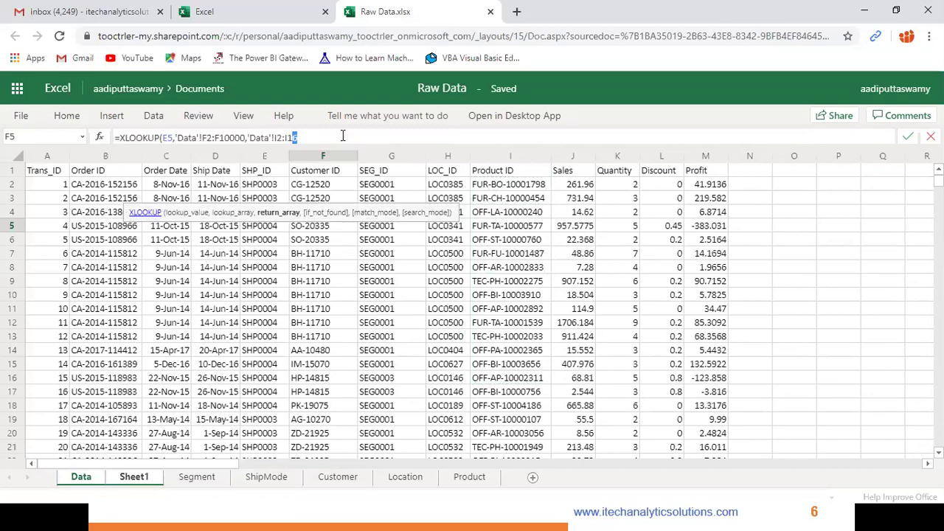
pyautogui.write('10000,')
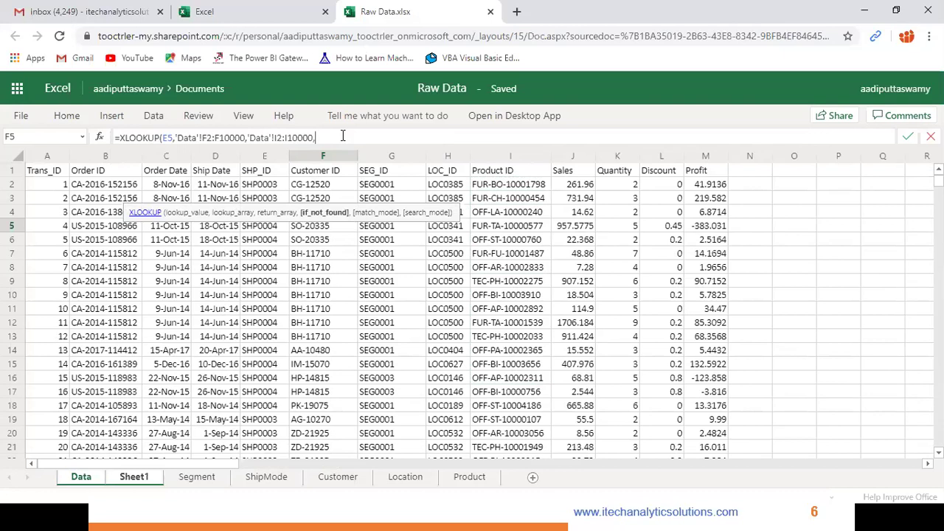
# Complete the XLOOKUP with if_not_found 0, match mode 0 and search mode 1, and fit column F to its contents.
pyautogui.write('0,')
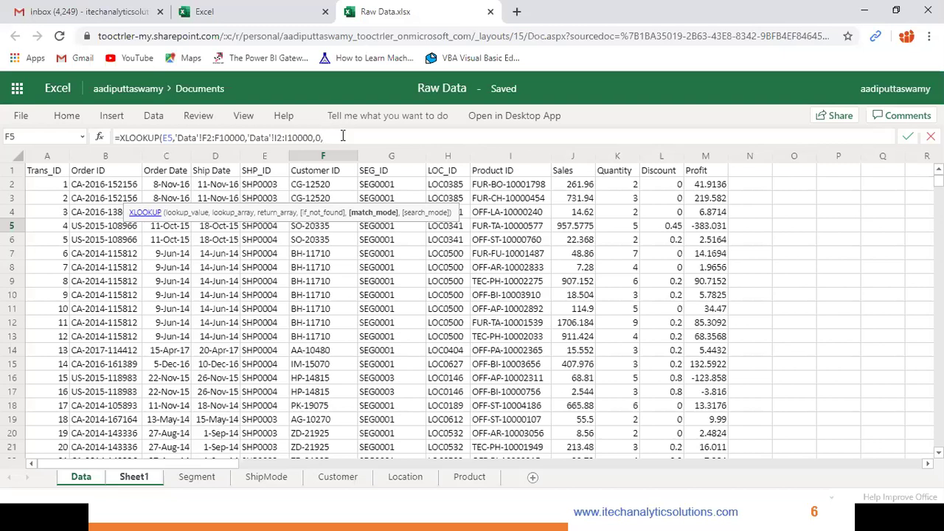
pyautogui.write('0,')
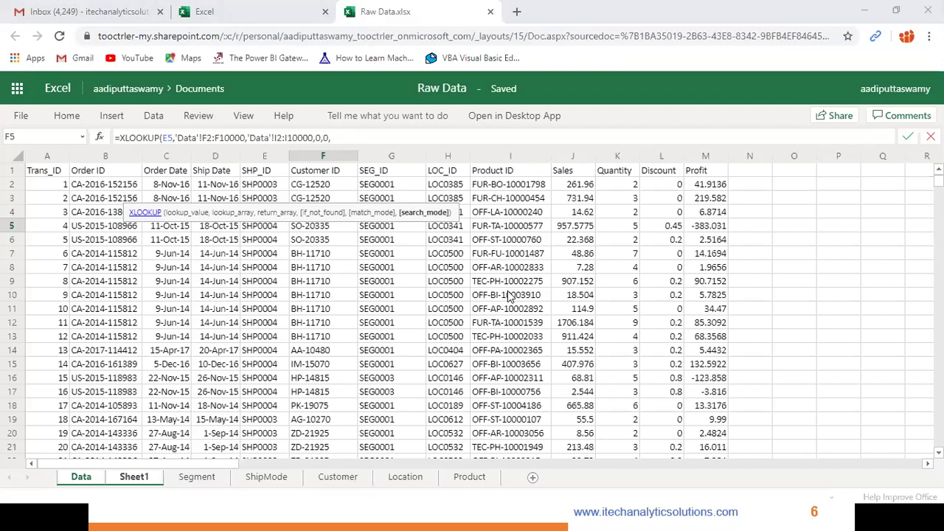
pyautogui.click(351, 138)
pyautogui.write('1)')
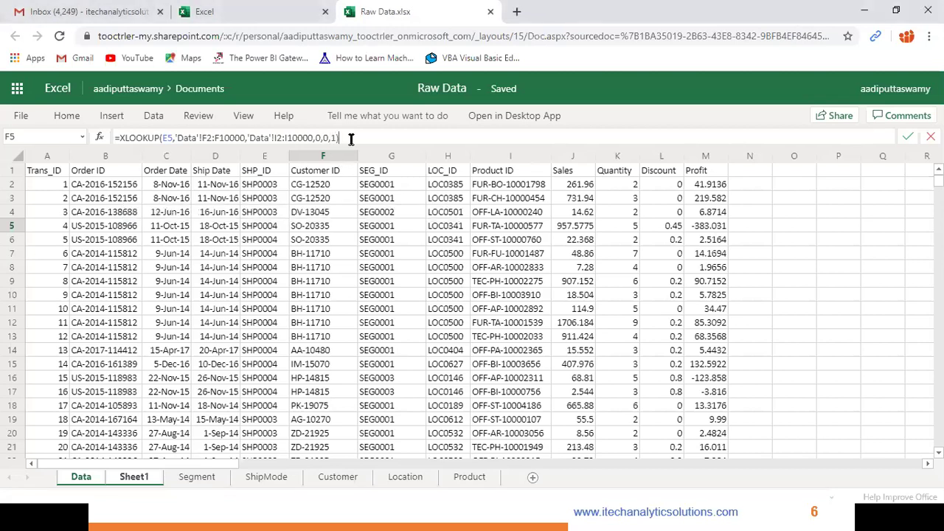
pyautogui.press('Return')
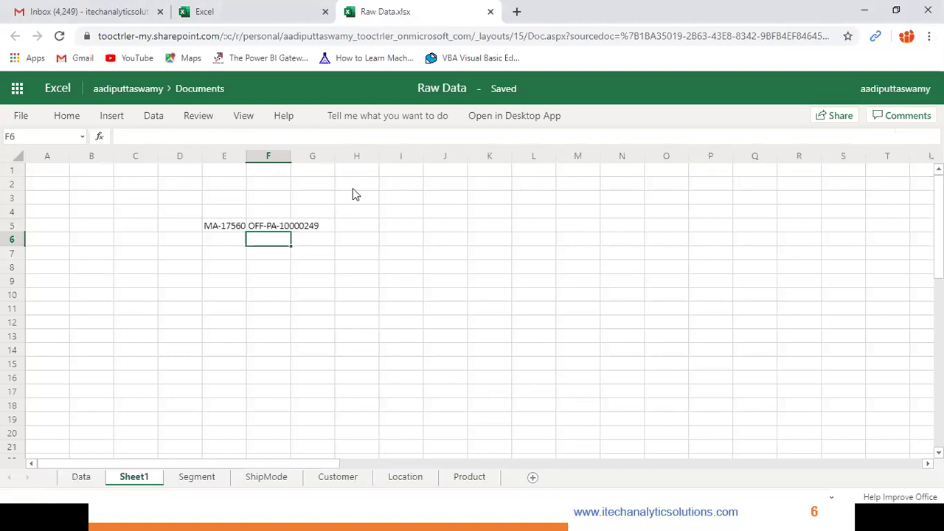
pyautogui.press('Up')
pyautogui.doubleClick(291, 155)
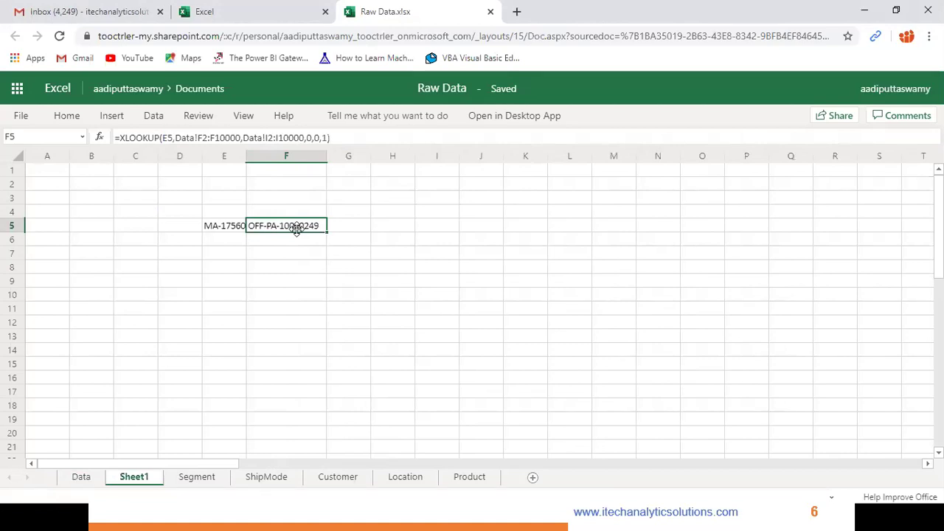
# Examine the arguments of the XLOOKUP formula in F5, leave it as entered, and switch to the New Functions slide.
pyautogui.click(219, 231)
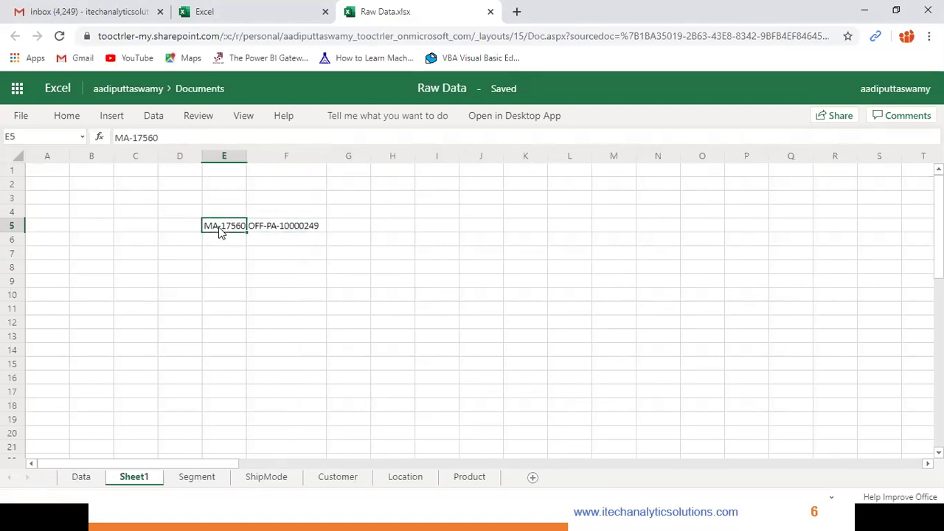
pyautogui.click(276, 231)
pyautogui.doubleClick(284, 233)
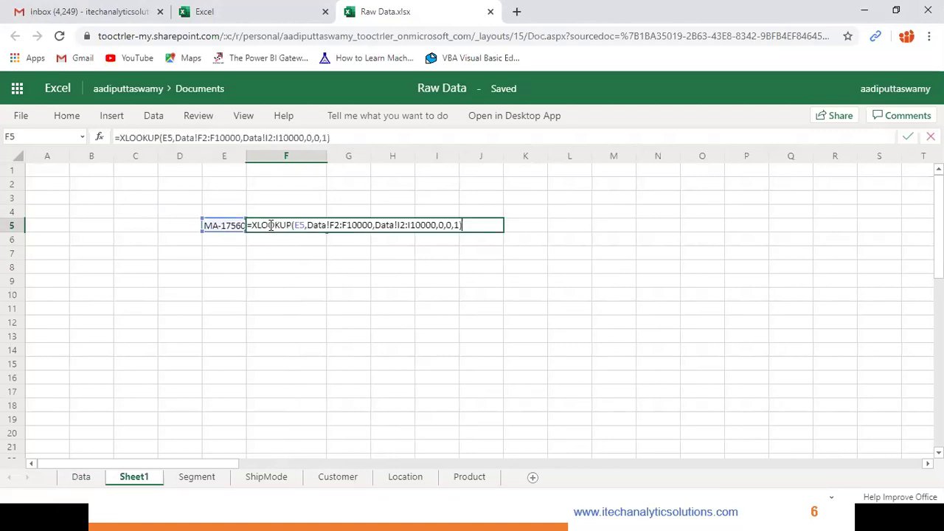
pyautogui.moveTo(308, 225); pyautogui.dragTo(374, 224)
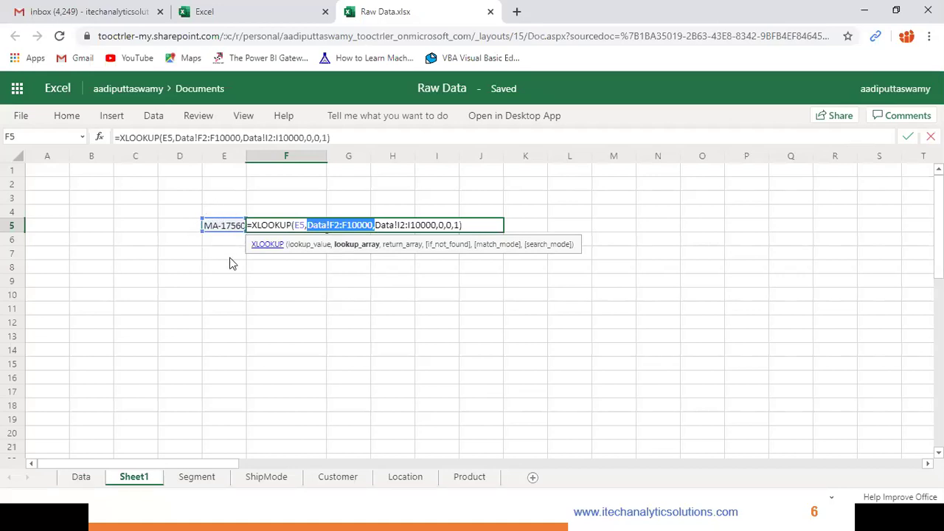
pyautogui.moveTo(448, 234); pyautogui.dragTo(442, 227)
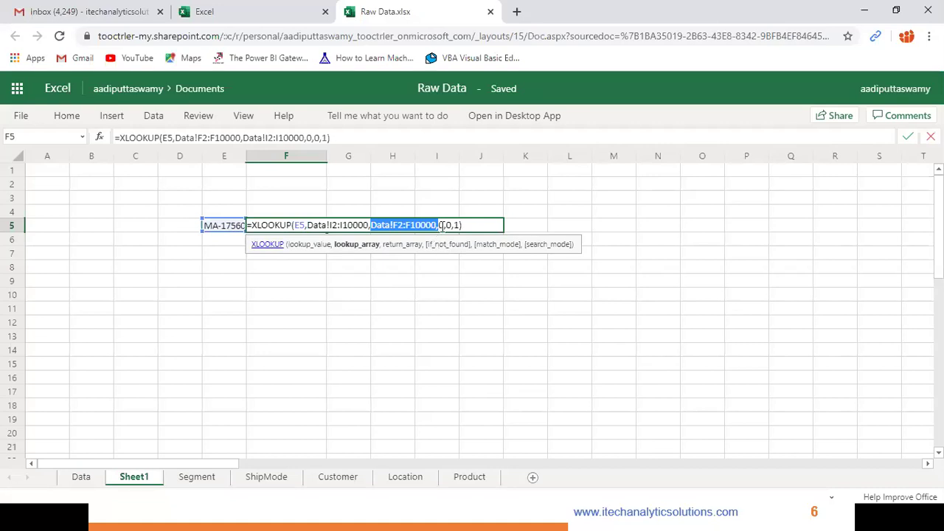
pyautogui.click(441, 226)
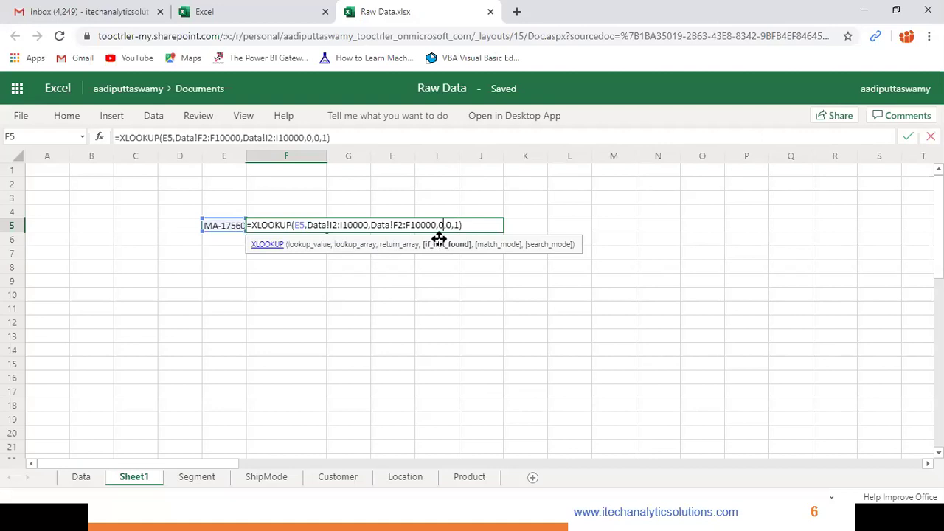
pyautogui.click(449, 226)
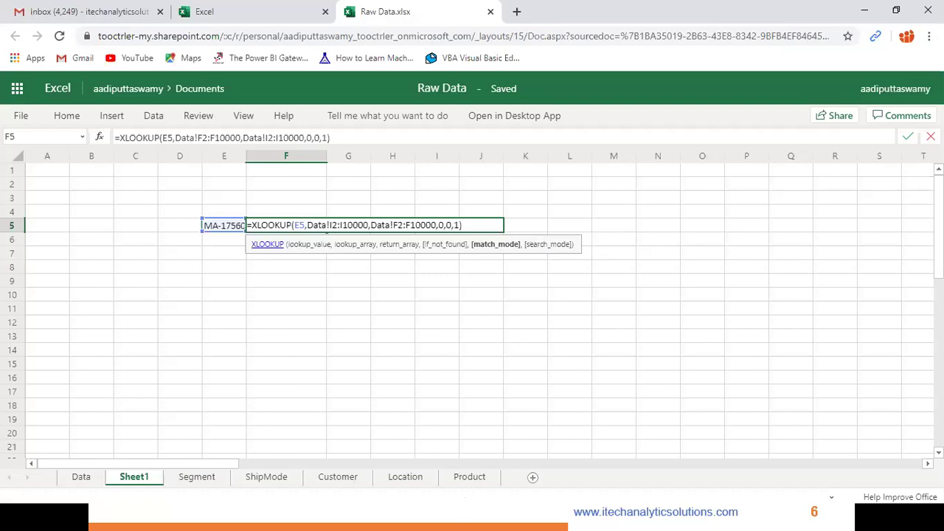
pyautogui.hotkey('ctrl', 'Return')
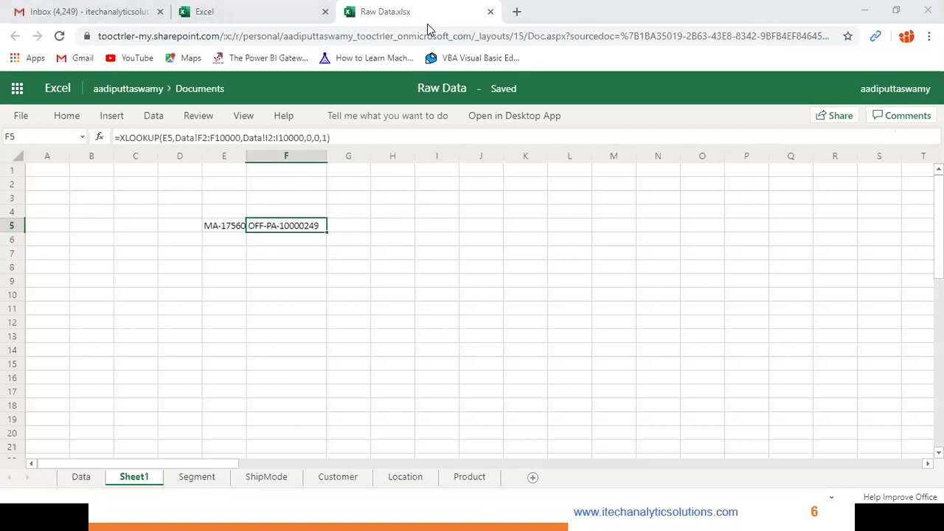
pyautogui.hotkey('alt', 'Tab')
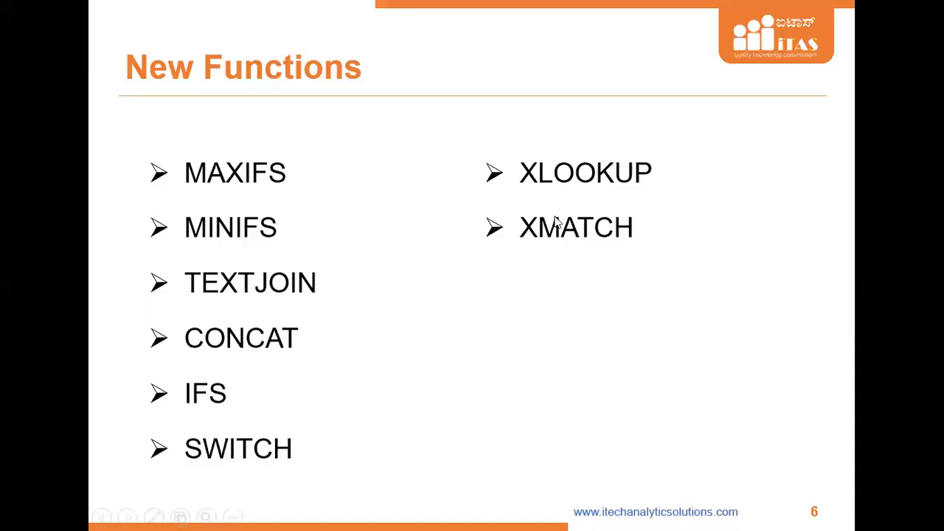
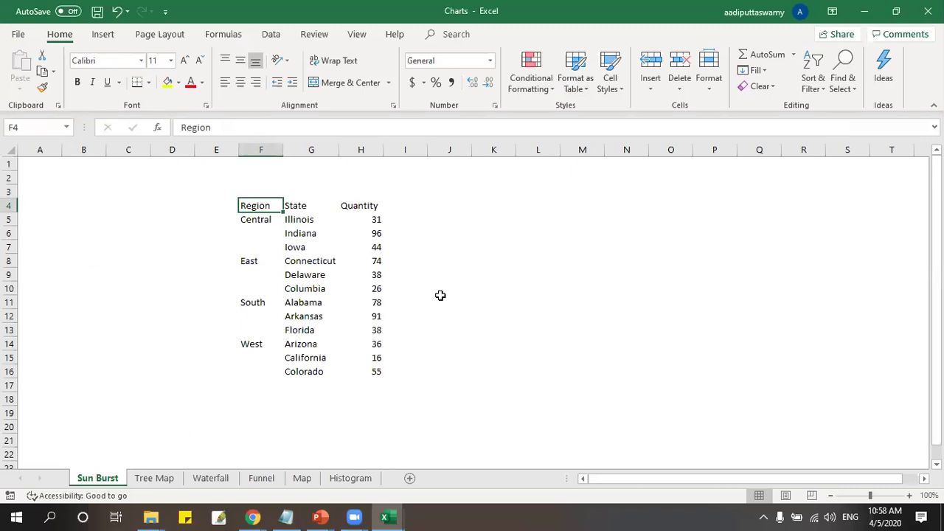
# View the hierarchy chart types offered for the Region, State and Quantity table on the Sun Burst sheet.
pyautogui.click(394, 286)
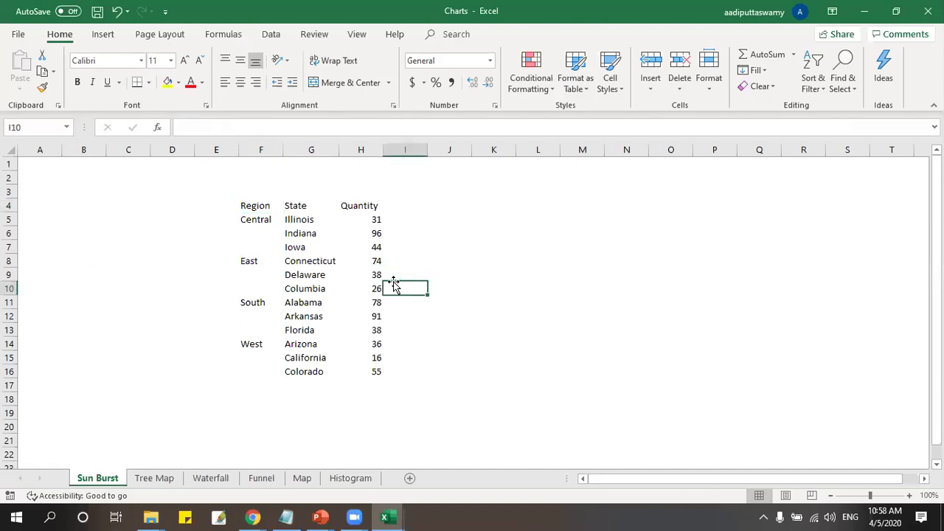
pyautogui.click(321, 256)
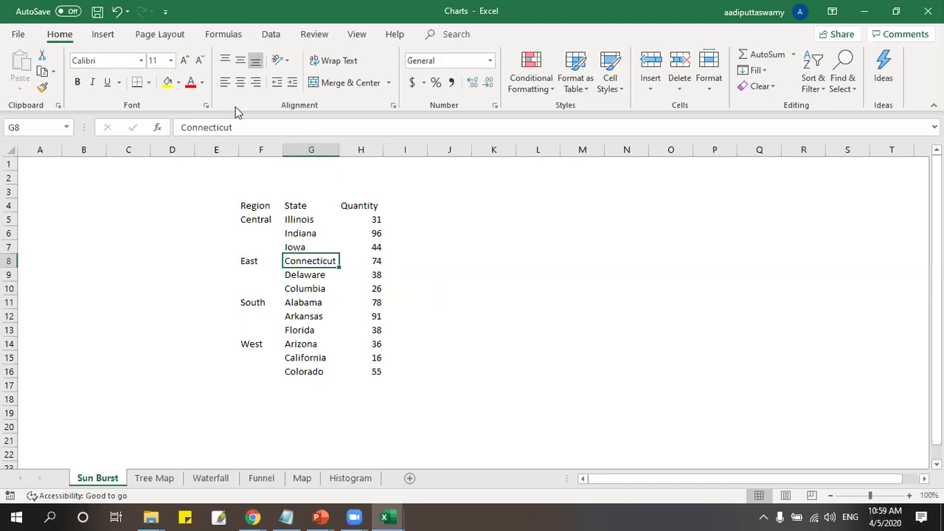
pyautogui.click(102, 34)
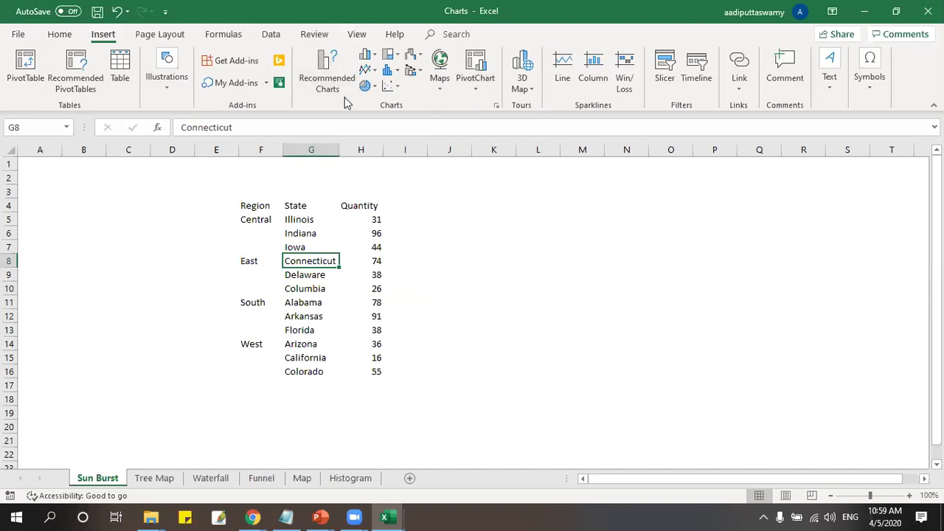
pyautogui.click(395, 59)
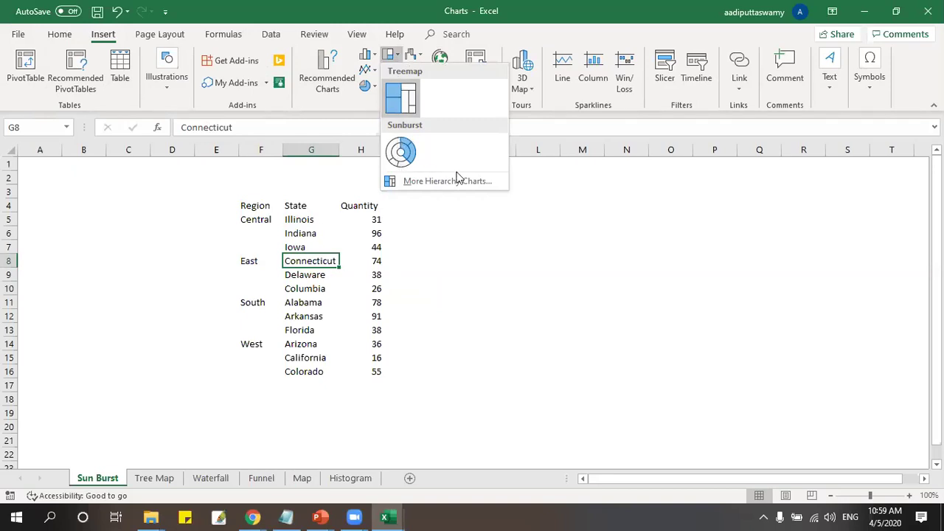
pyautogui.click(546, 250)
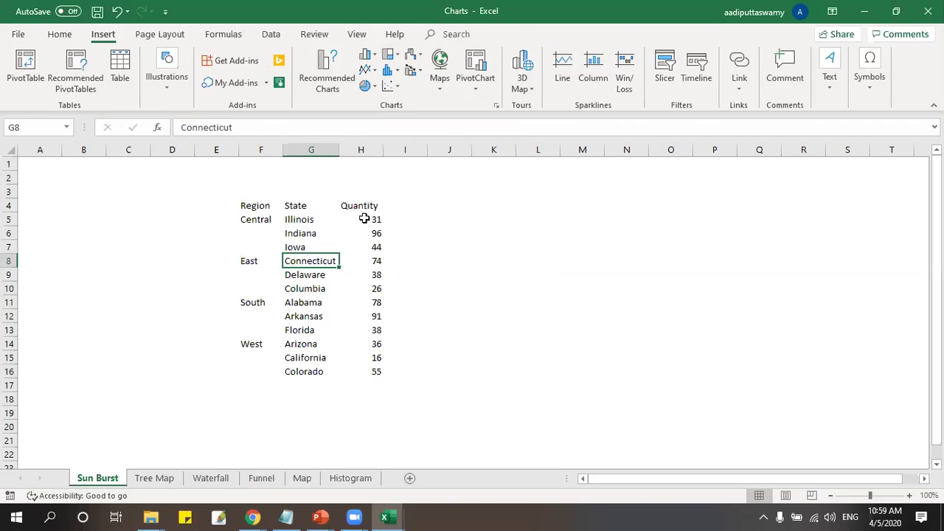
# Copy the State and Quantity headers and the three Central region rows from G4:H7 to L4.
pyautogui.moveTo(305, 205); pyautogui.dragTo(366, 244)
pyautogui.hotkey('ctrl', 'c')
pyautogui.click(539, 206)
pyautogui.hotkey('ctrl', 'v')
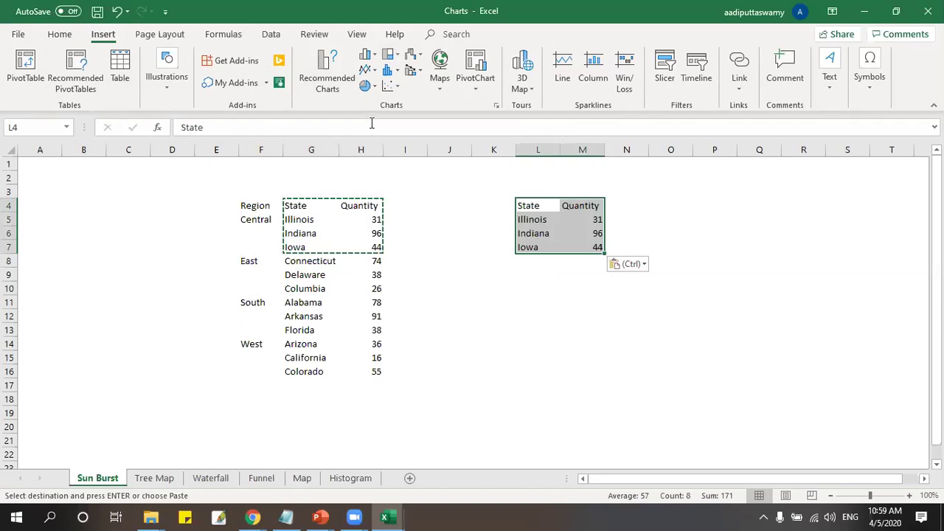
# Insert a 2-D pie chart from the copied State and Quantity data and move it clear of the source table.
pyautogui.click(369, 85)
pyautogui.click(385, 127)
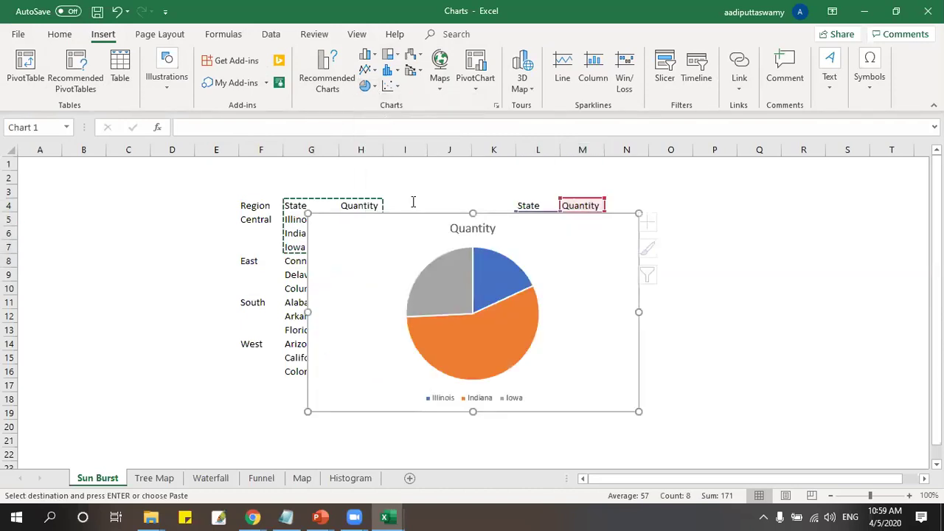
pyautogui.moveTo(432, 214); pyautogui.dragTo(575, 212)
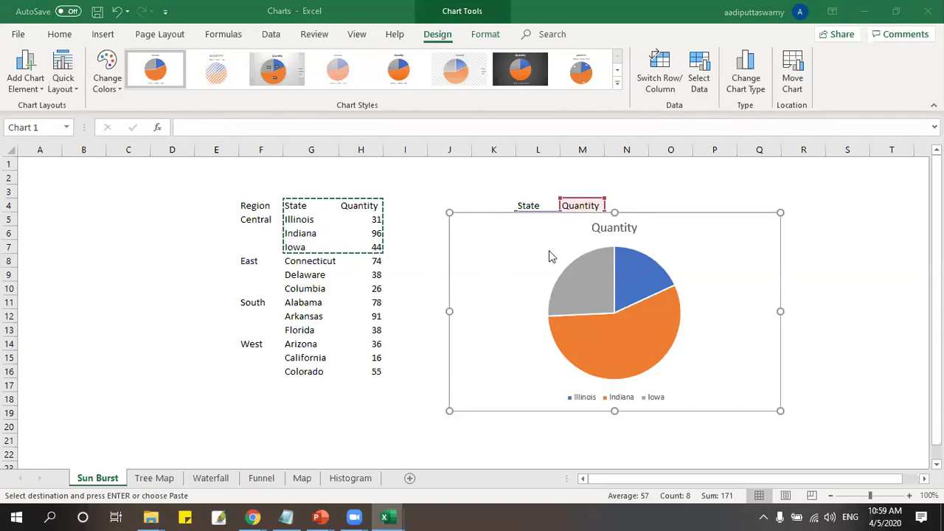
pyautogui.click(523, 228)
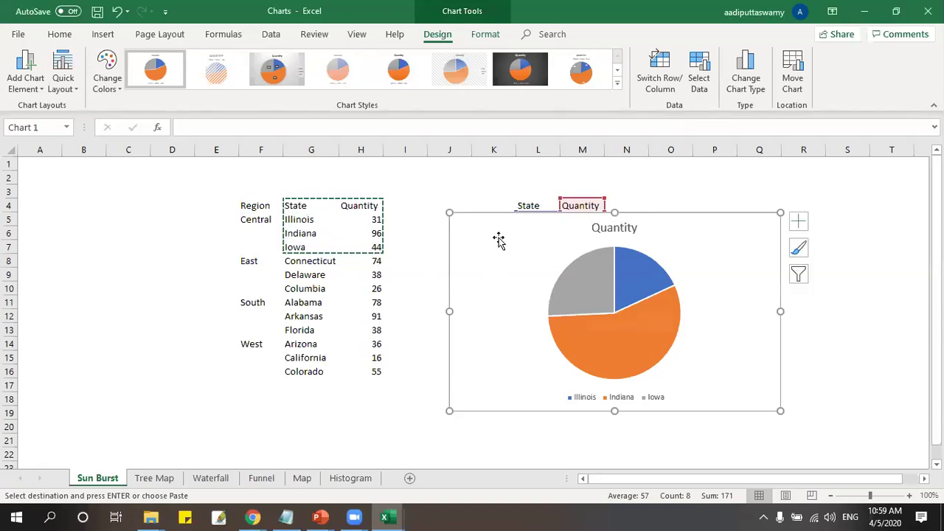
# Delete the pie chart and clear the copied State and Quantity data in columns L and M.
pyautogui.click(253, 219)
pyautogui.moveTo(310, 218); pyautogui.dragTo(306, 288)
pyautogui.click(253, 263)
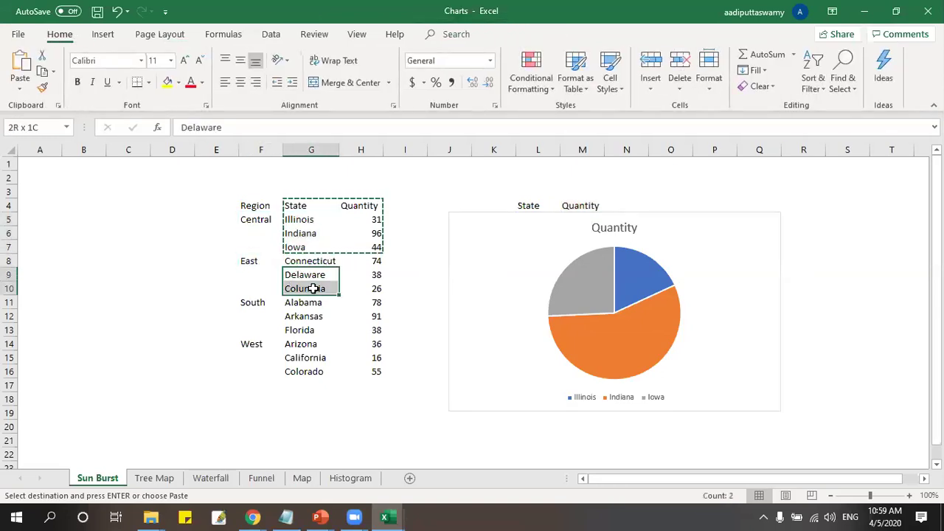
pyautogui.click(480, 255)
pyautogui.press('Delete')
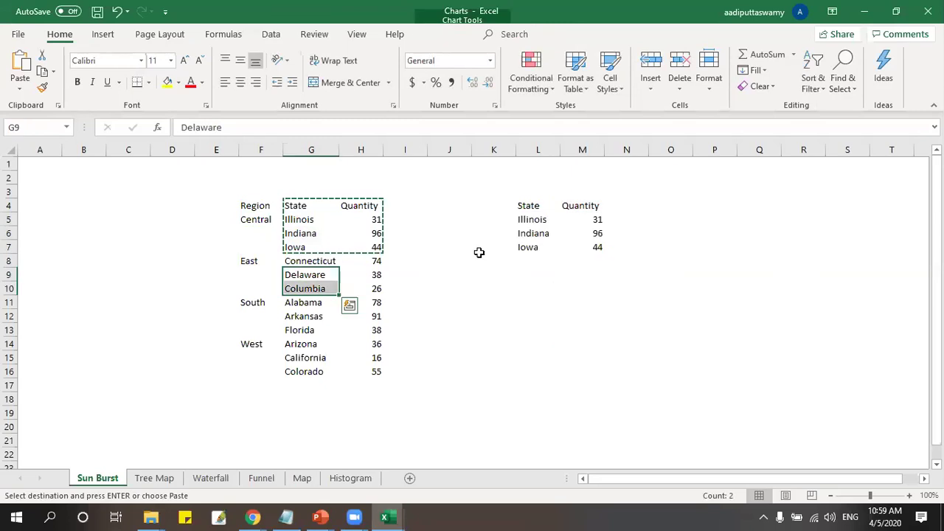
pyautogui.moveTo(524, 205); pyautogui.dragTo(601, 256)
pyautogui.press('Delete')
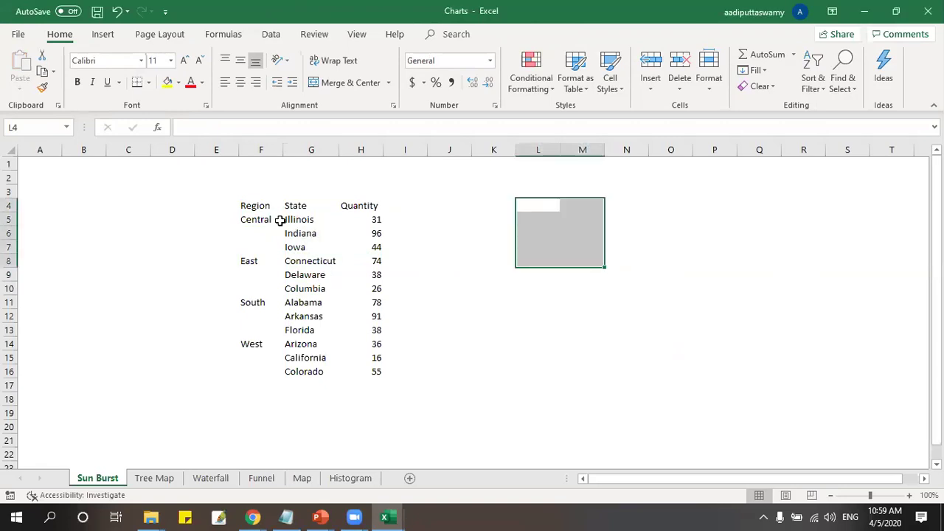
# Insert a Sunburst chart from F4:H16, place it beside the table and enlarge it to span about I2 to T22.
pyautogui.moveTo(253, 207); pyautogui.dragTo(375, 373)
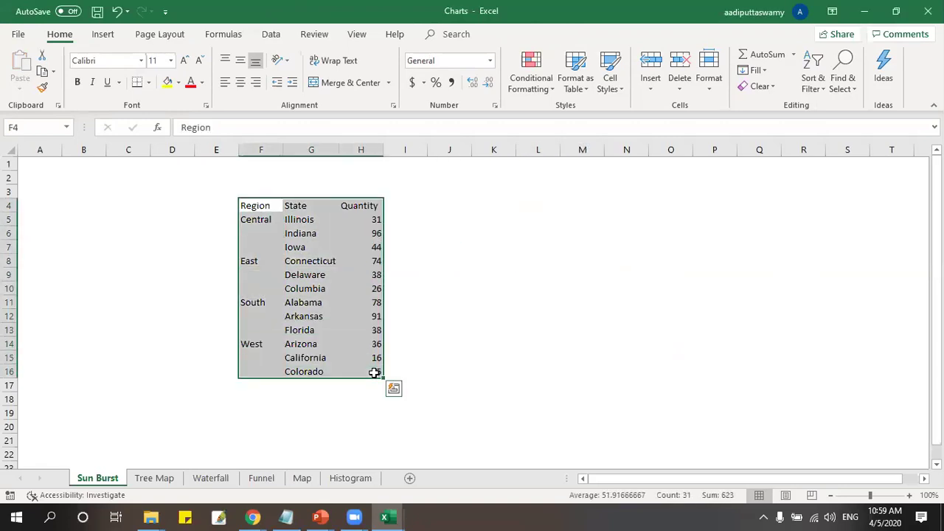
pyautogui.click(104, 41)
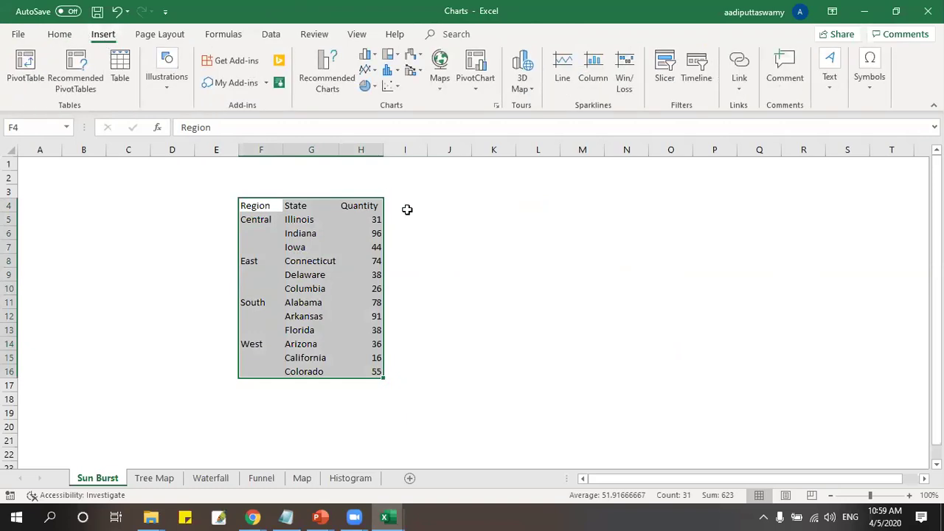
pyautogui.click(397, 57)
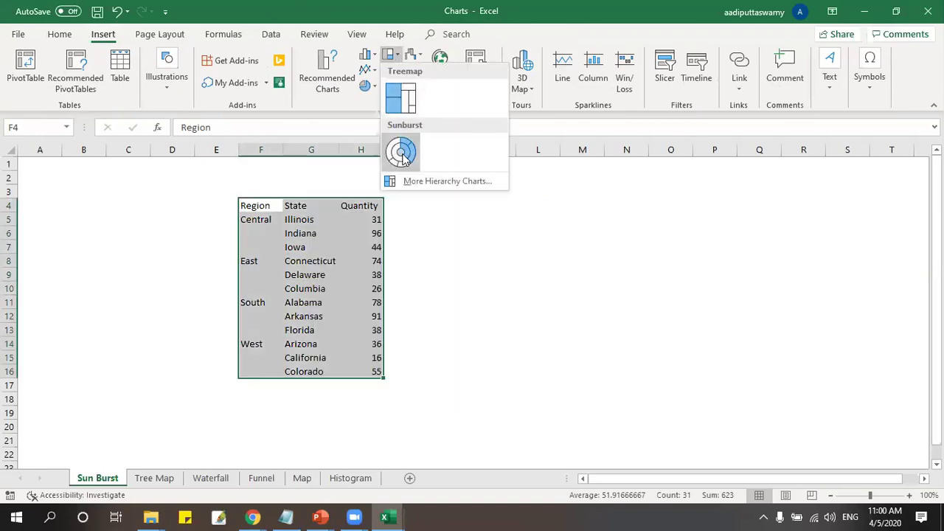
pyautogui.click(401, 153)
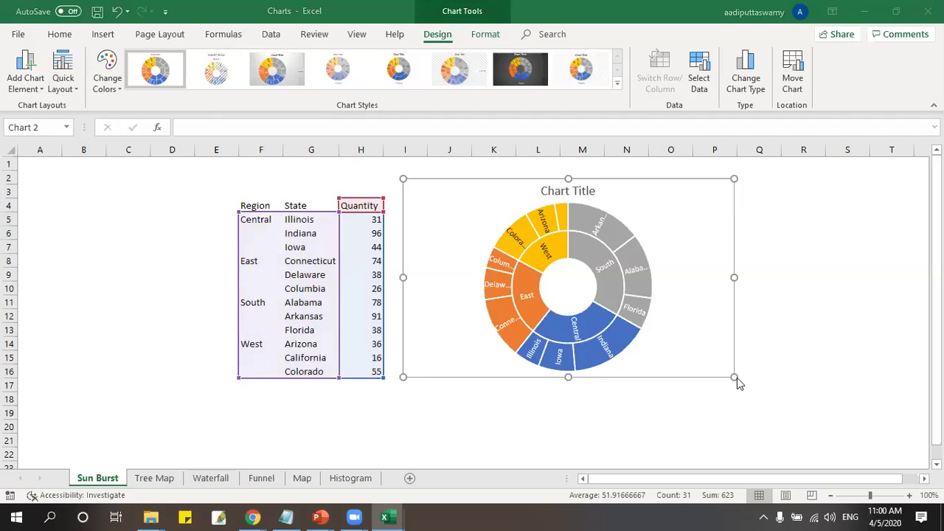
pyautogui.moveTo(733, 376); pyautogui.dragTo(906, 457)
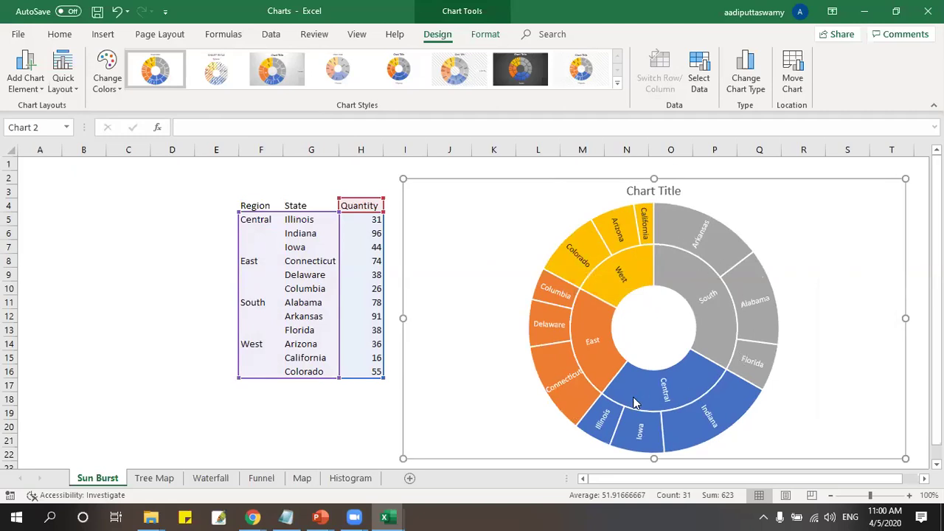
pyautogui.moveTo(683, 449)
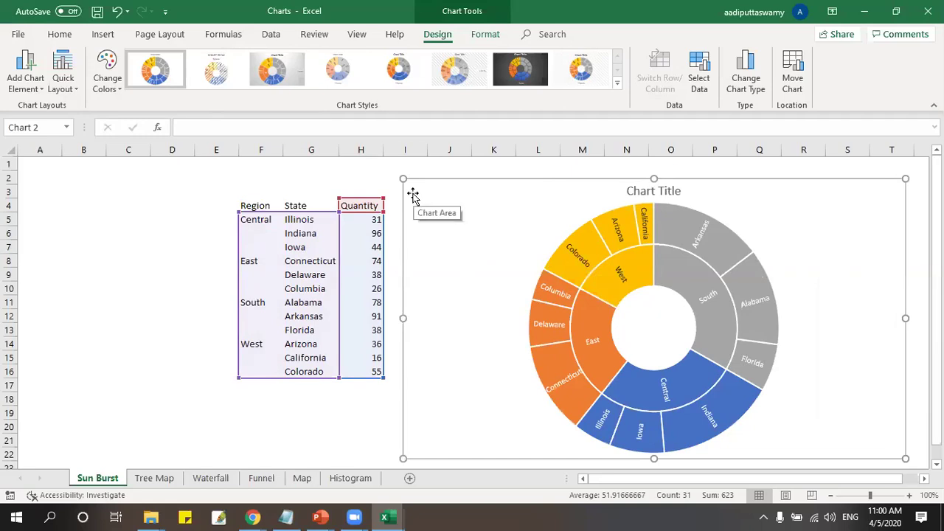
# On the Tree Map sheet, examine the states and quantities listed under the Central, East and South regions.
pyautogui.click(174, 481)
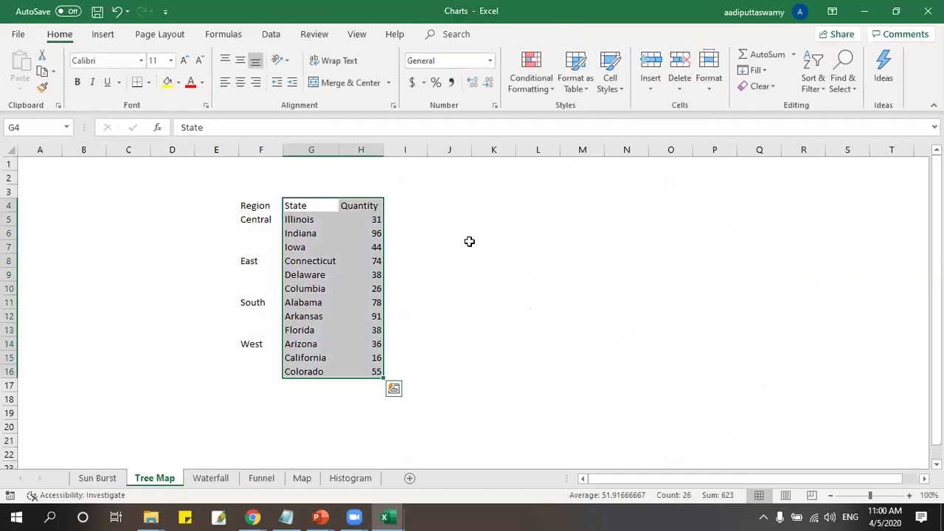
pyautogui.click(252, 221)
pyautogui.click(301, 224)
pyautogui.moveTo(301, 234); pyautogui.dragTo(362, 246)
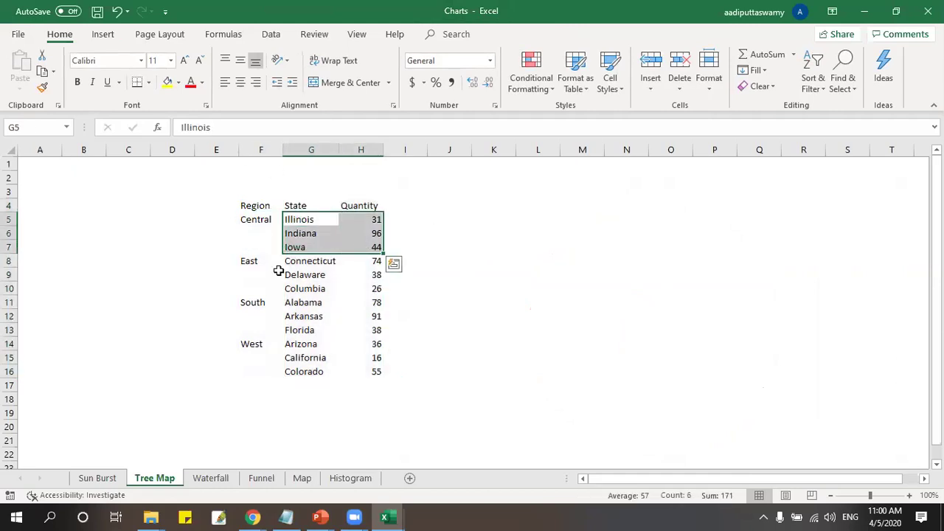
pyautogui.click(249, 260)
pyautogui.moveTo(307, 265); pyautogui.dragTo(375, 292)
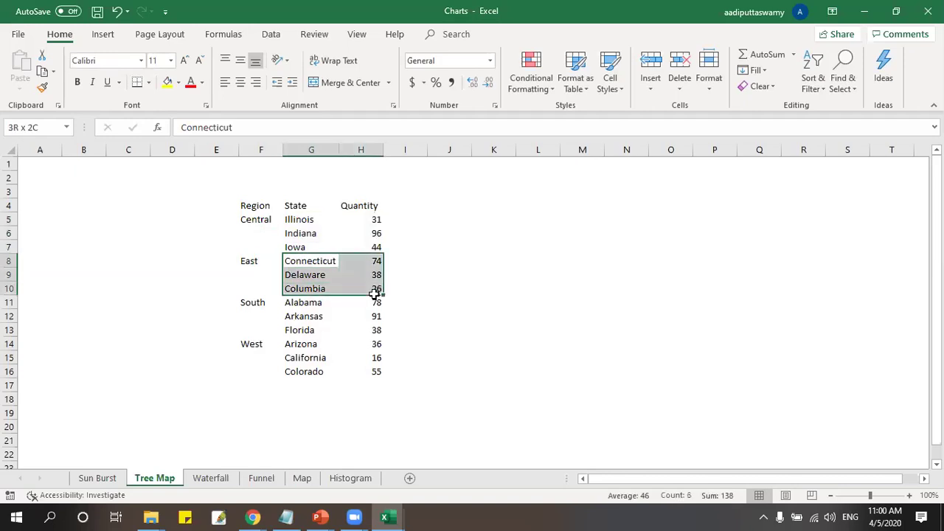
pyautogui.click(246, 303)
pyautogui.moveTo(301, 304); pyautogui.dragTo(379, 336)
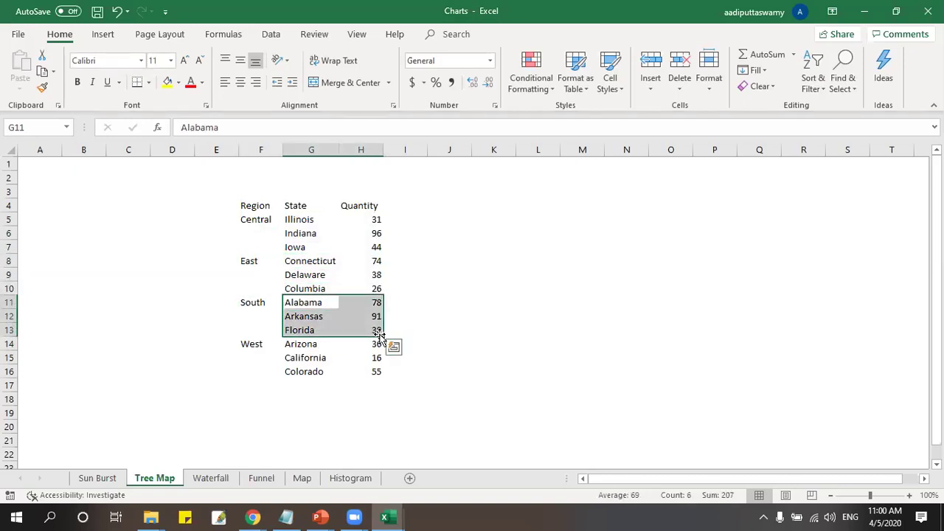
# Insert a Treemap chart from F4:H16, place it beside the table and enlarge it to span about I2 to T22.
pyautogui.moveTo(256, 209); pyautogui.dragTo(370, 371)
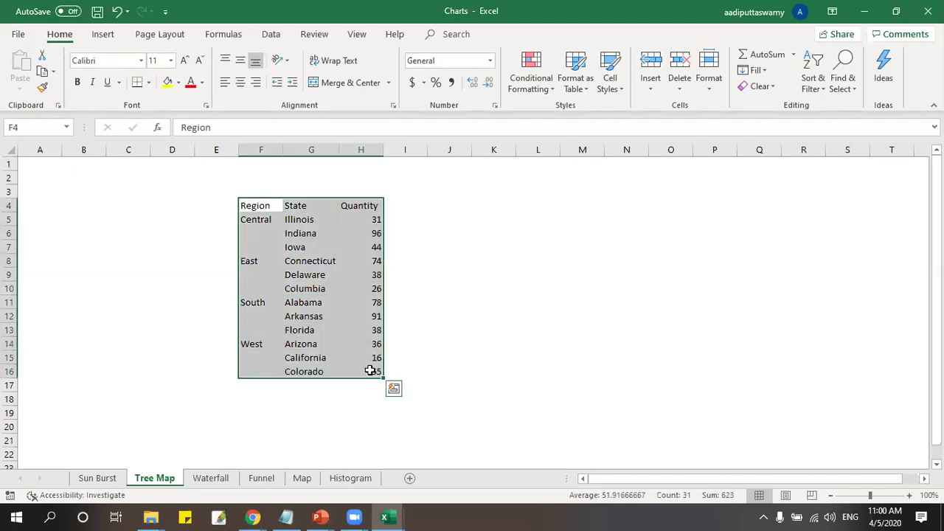
pyautogui.click(99, 35)
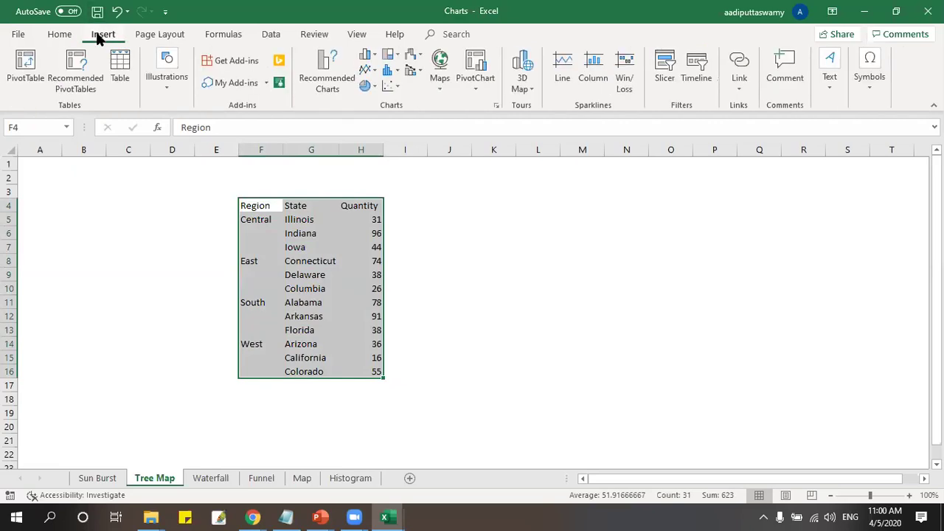
pyautogui.click(401, 59)
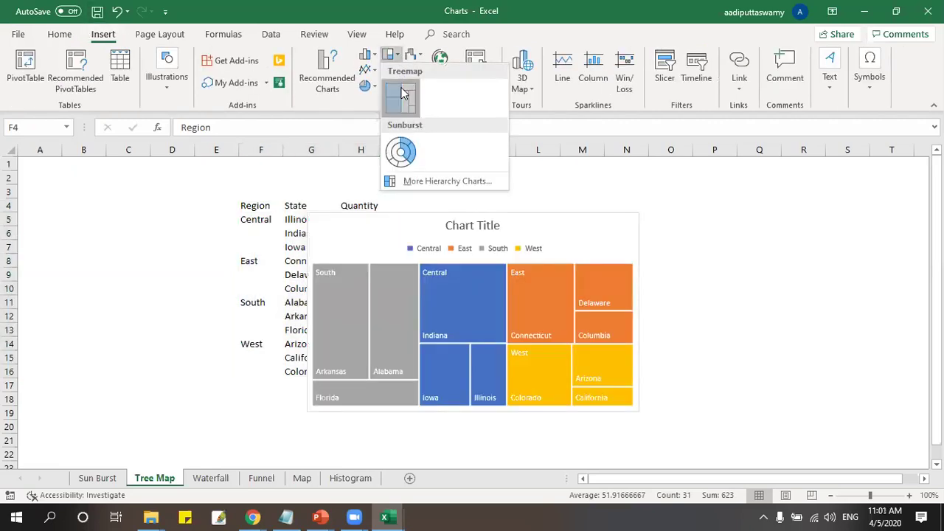
pyautogui.click(400, 96)
pyautogui.moveTo(431, 217); pyautogui.dragTo(525, 177)
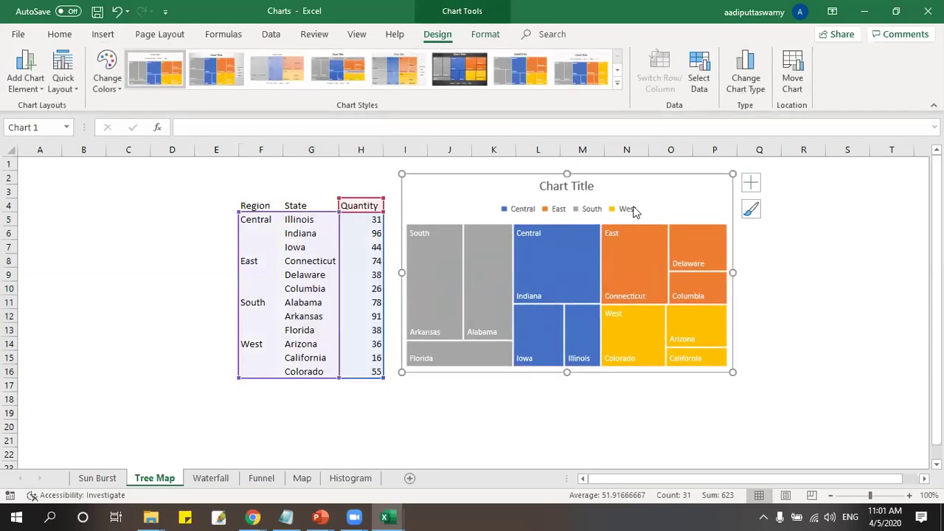
pyautogui.moveTo(732, 372); pyautogui.dragTo(912, 457)
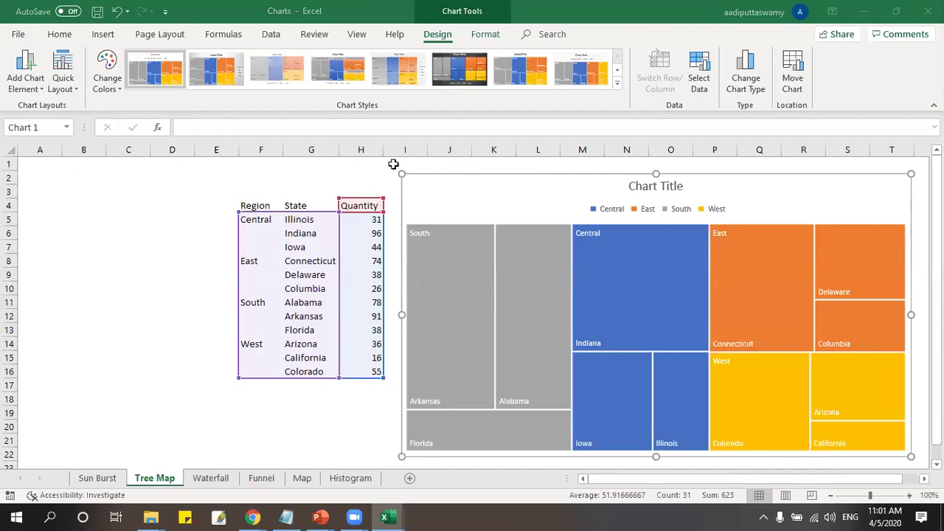
# On the Waterfall sheet, insert a Waterfall chart from the Month and Sales data in F4:G16.
pyautogui.click(217, 478)
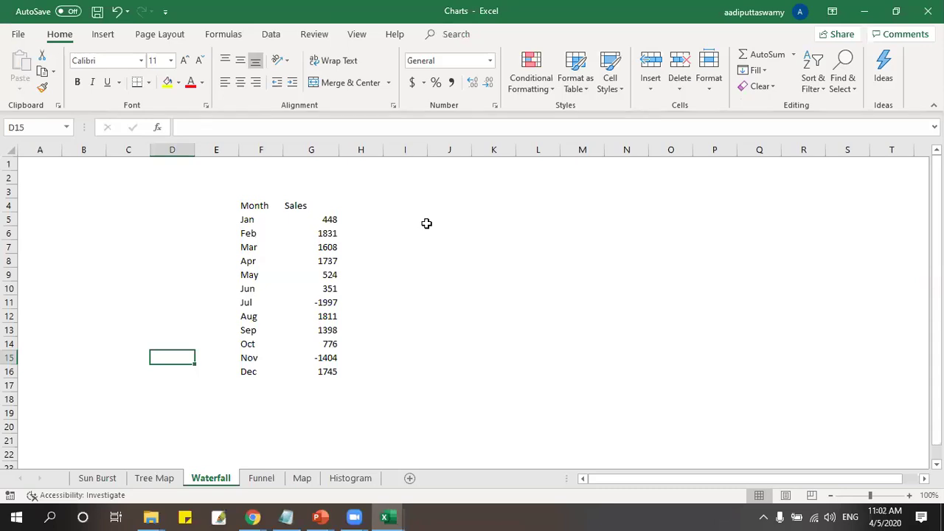
pyautogui.moveTo(254, 206); pyautogui.dragTo(317, 372)
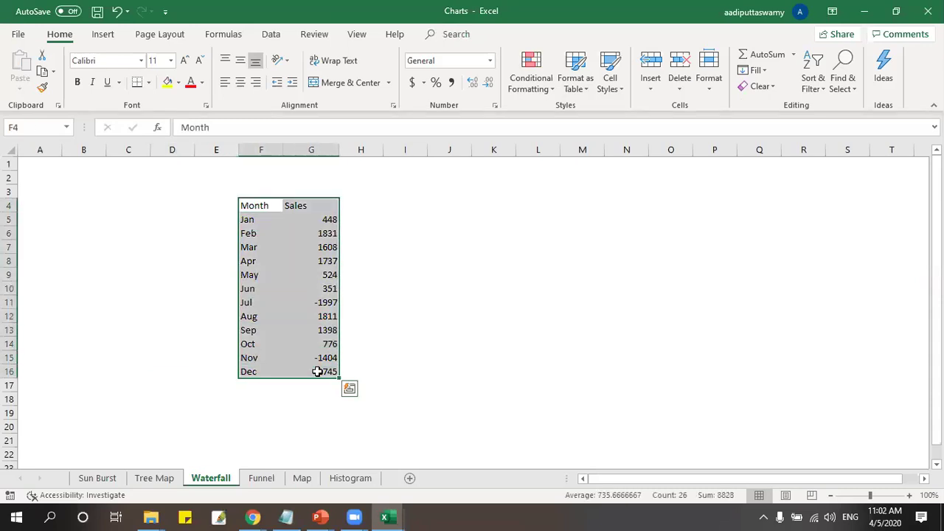
pyautogui.click(102, 34)
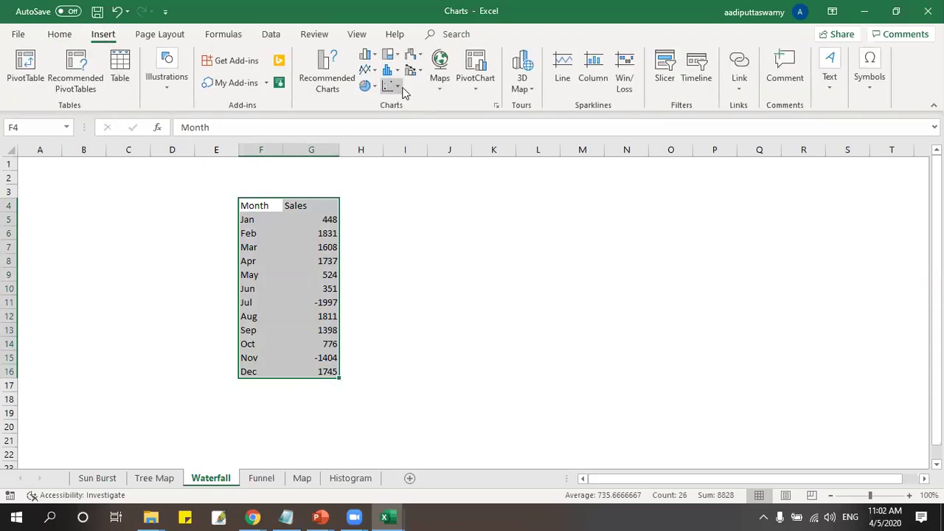
pyautogui.click(416, 58)
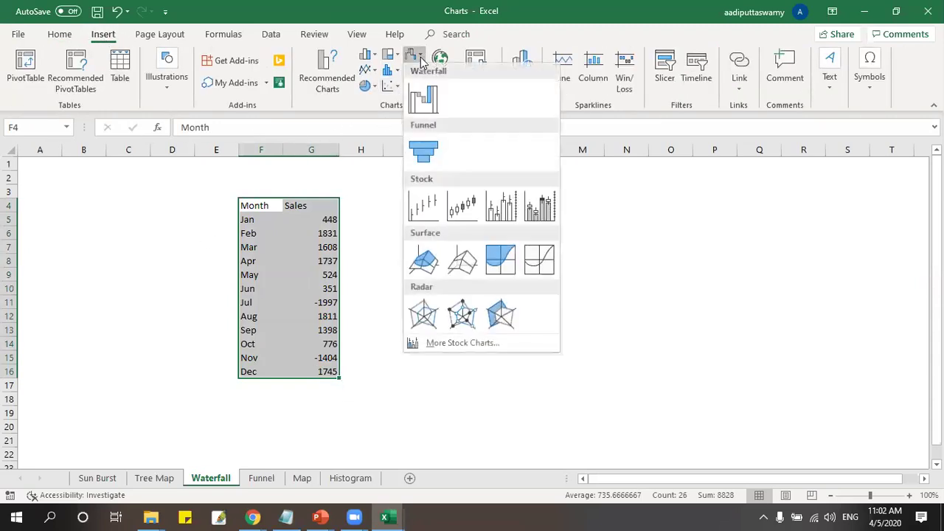
pyautogui.click(424, 98)
# Move the waterfall chart over the data table and enlarge it to span about B2 to K21.
pyautogui.moveTo(416, 215); pyautogui.dragTo(456, 198)
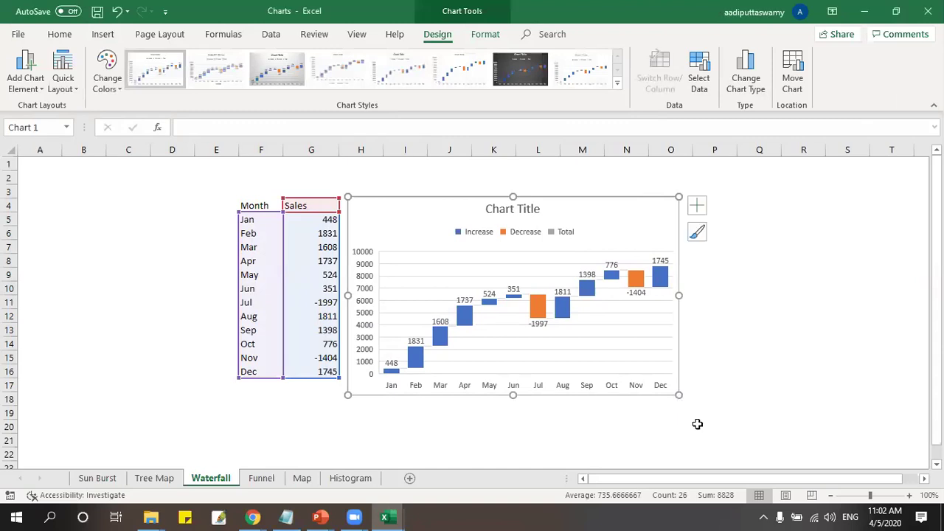
pyautogui.moveTo(678, 394); pyautogui.dragTo(712, 441)
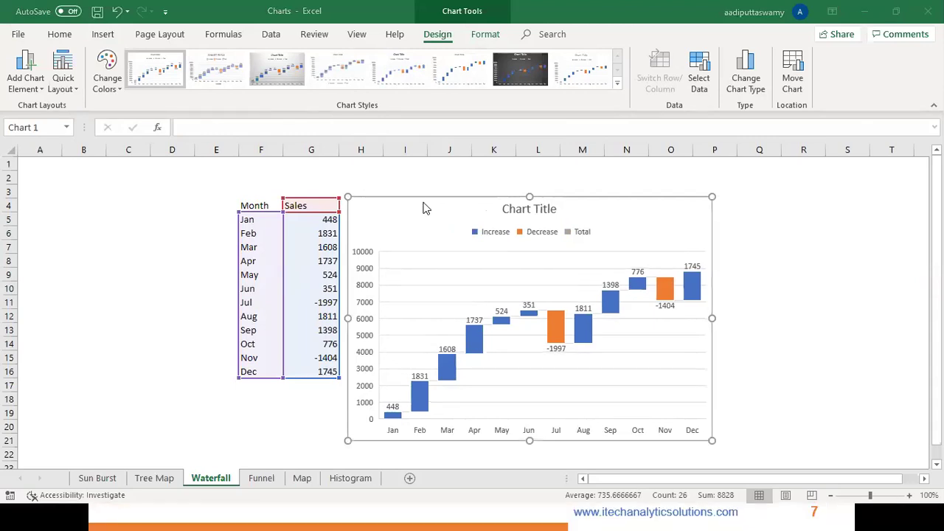
pyautogui.moveTo(468, 207); pyautogui.dragTo(187, 189)
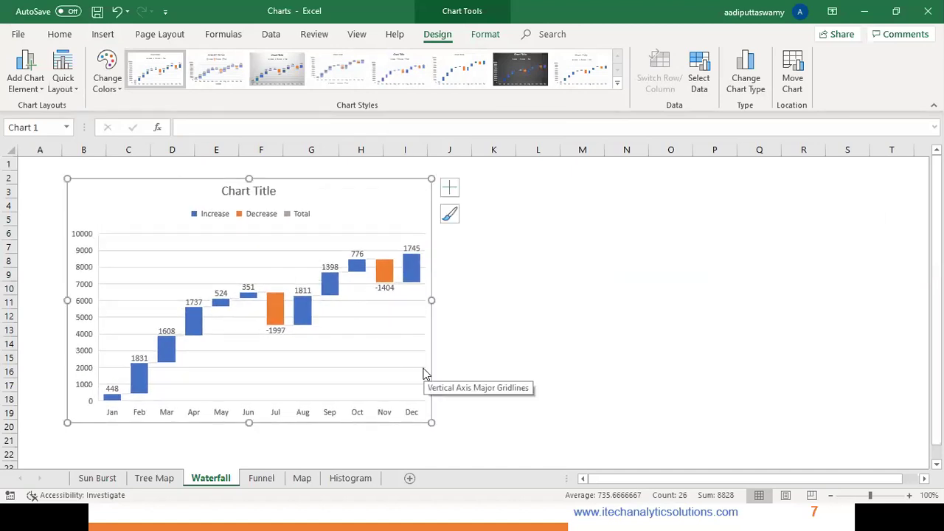
pyautogui.moveTo(431, 422); pyautogui.dragTo(487, 444)
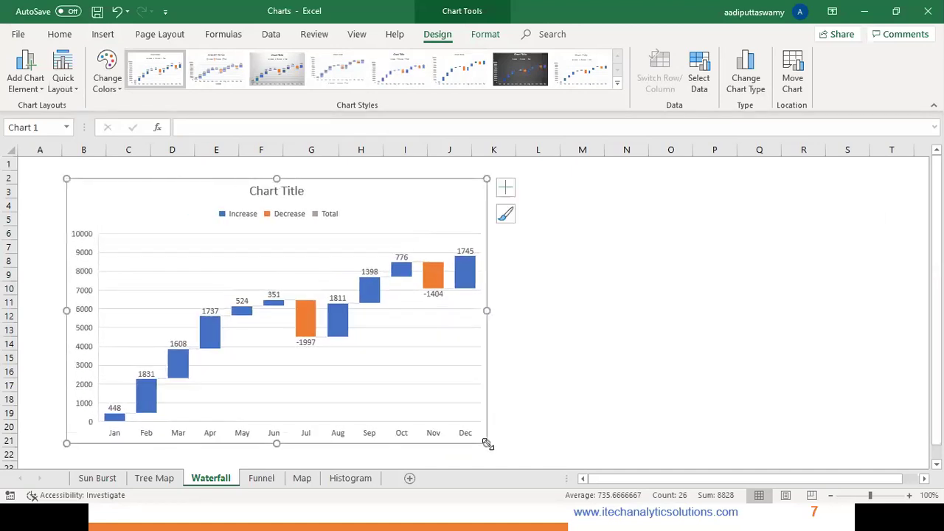
# On the Funnel sheet, insert a Funnel chart from the State and Sales data in F4:G16.
pyautogui.click(264, 478)
pyautogui.moveTo(270, 206); pyautogui.dragTo(320, 368)
pyautogui.moveTo(330, 219); pyautogui.dragTo(333, 364)
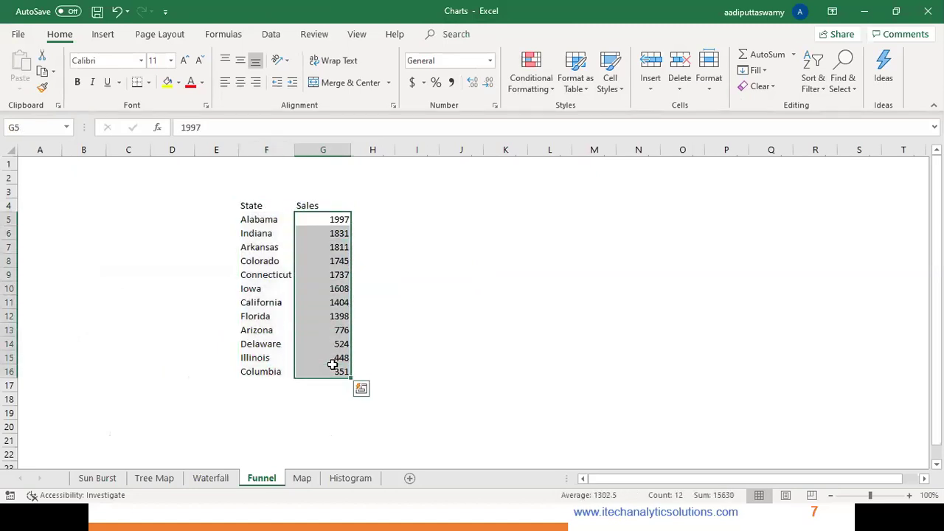
pyautogui.moveTo(255, 206); pyautogui.dragTo(327, 366)
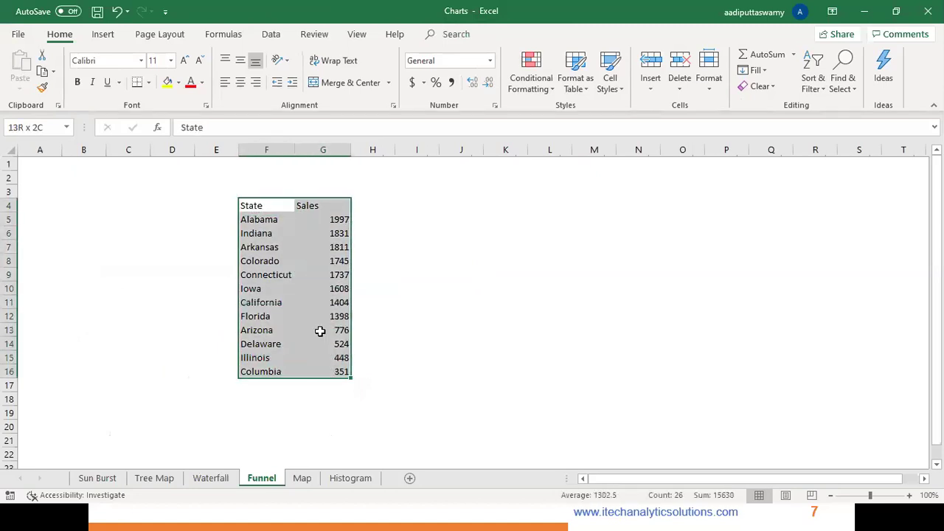
pyautogui.click(102, 34)
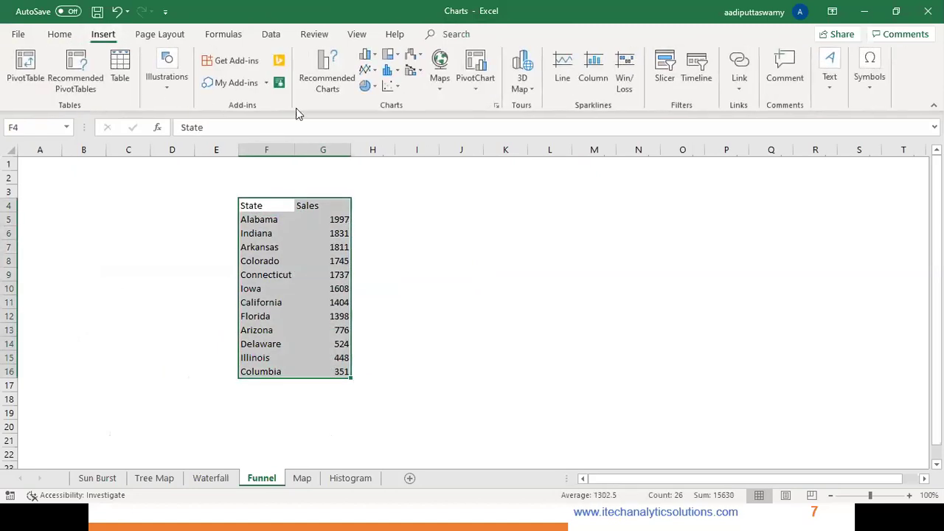
pyautogui.click(393, 55)
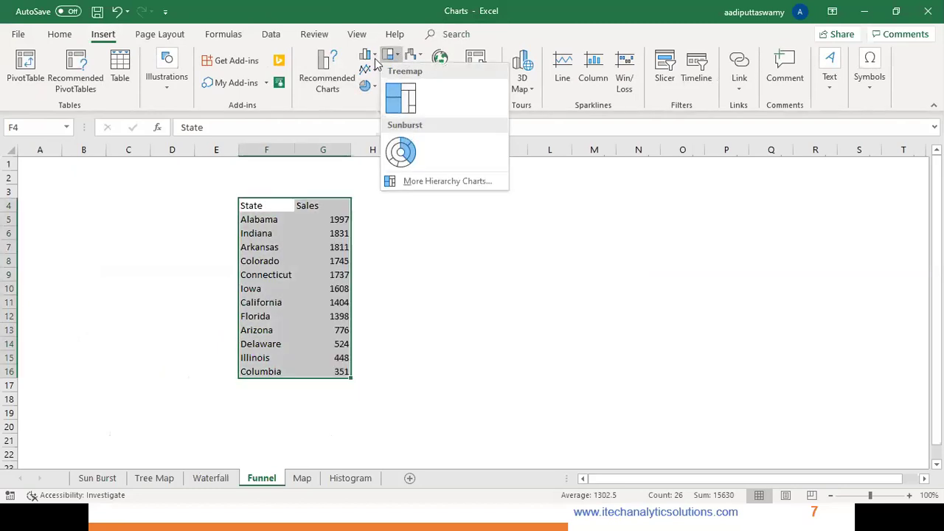
pyautogui.click(417, 54)
pyautogui.click(422, 153)
# Place the funnel chart beside the data table and lengthen it to span about H2 to O20.
pyautogui.moveTo(396, 214); pyautogui.dragTo(444, 180)
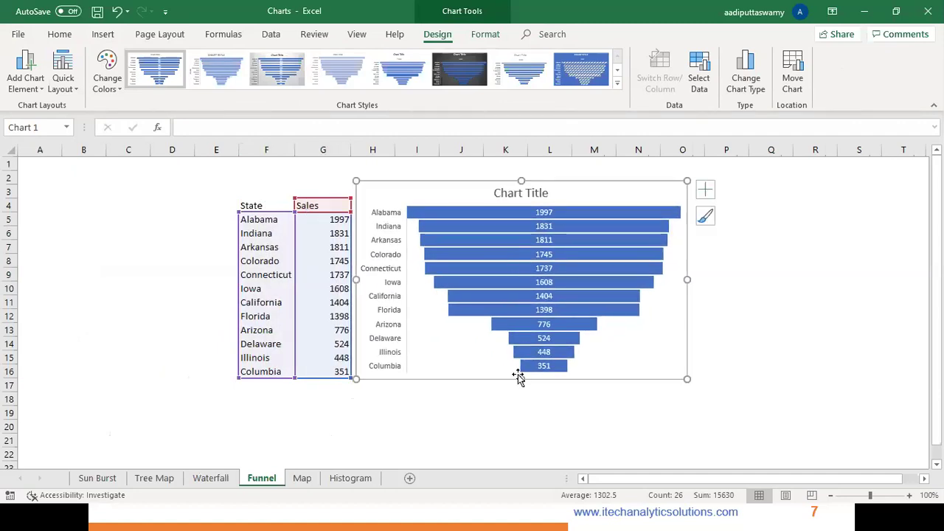
pyautogui.moveTo(521, 380); pyautogui.dragTo(519, 431)
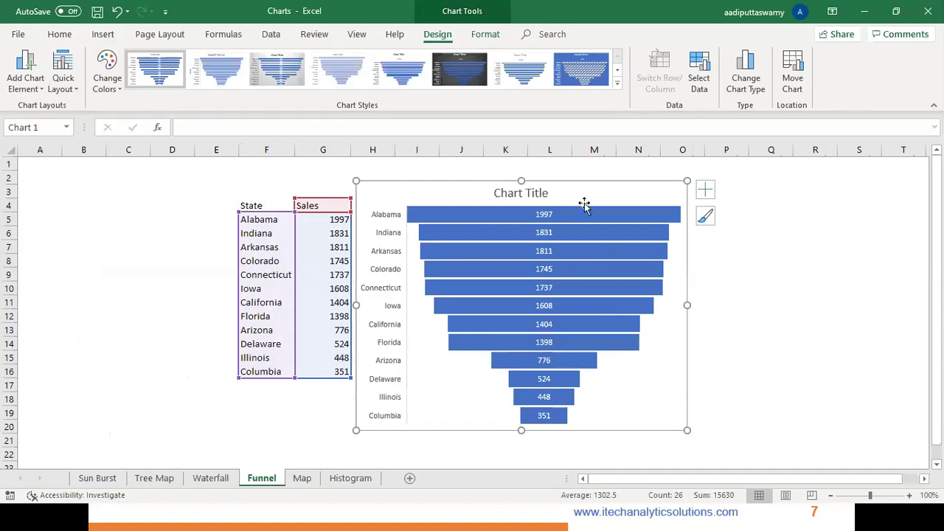
pyautogui.moveTo(552, 181); pyautogui.dragTo(558, 177)
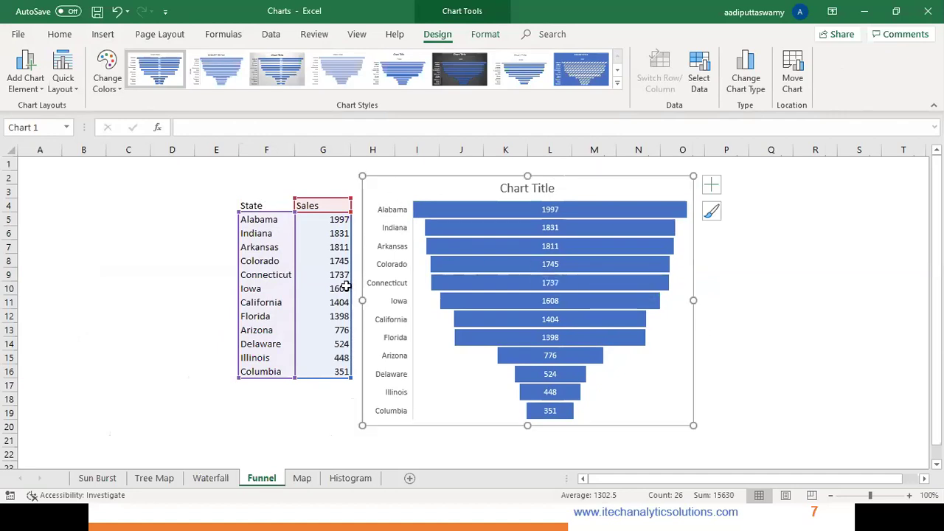
# On the Map sheet, insert a Filled Map chart from the State and Sales data in F4:G53.
pyautogui.click(307, 477)
pyautogui.scroll(10, 354, 385)
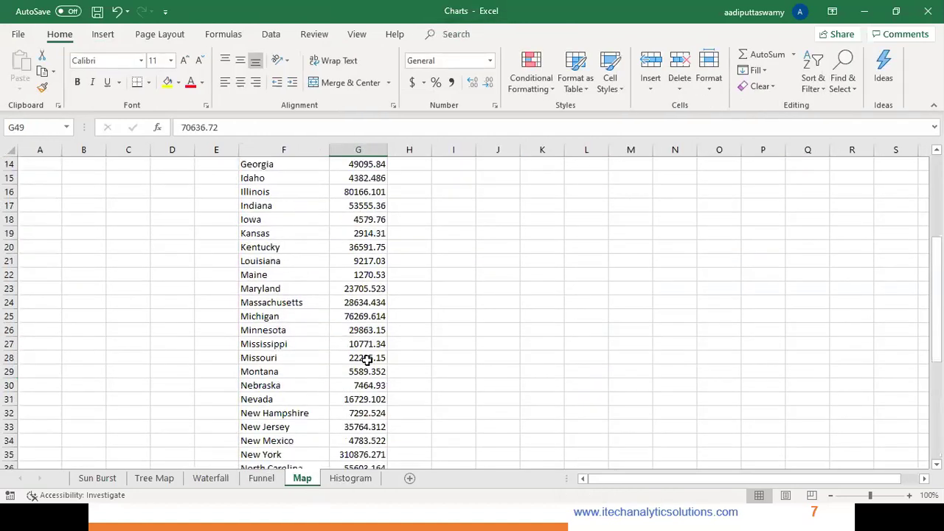
pyautogui.click(281, 199)
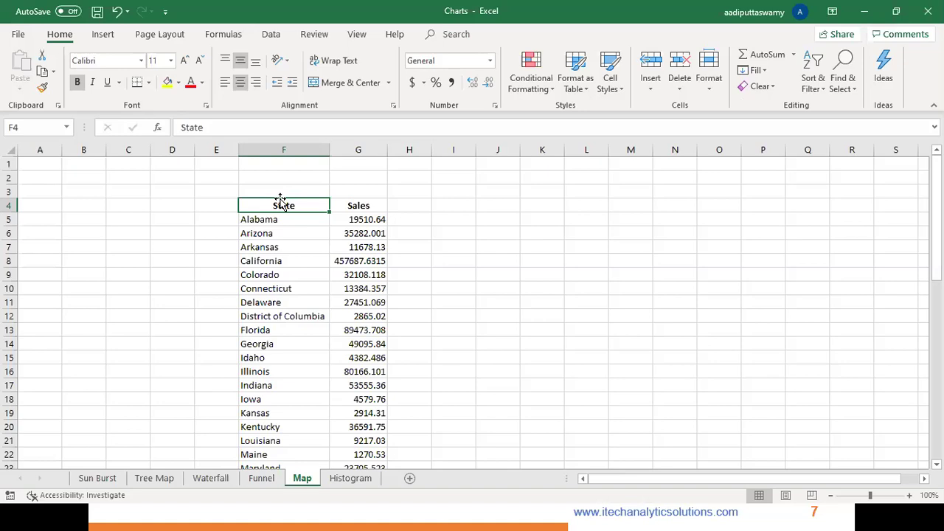
pyautogui.hotkey('ctrl', 'shift', 'Right')
pyautogui.hotkey('ctrl', 'shift', 'Down')
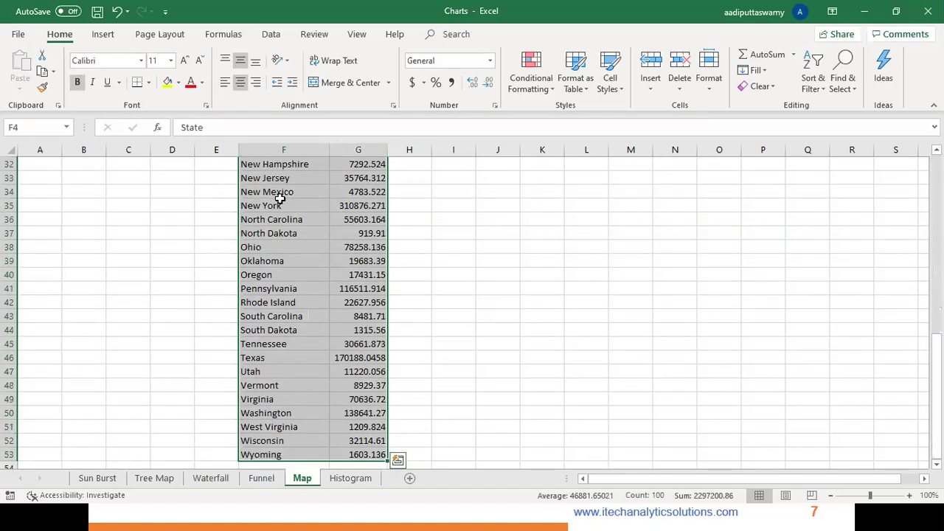
pyautogui.click(104, 35)
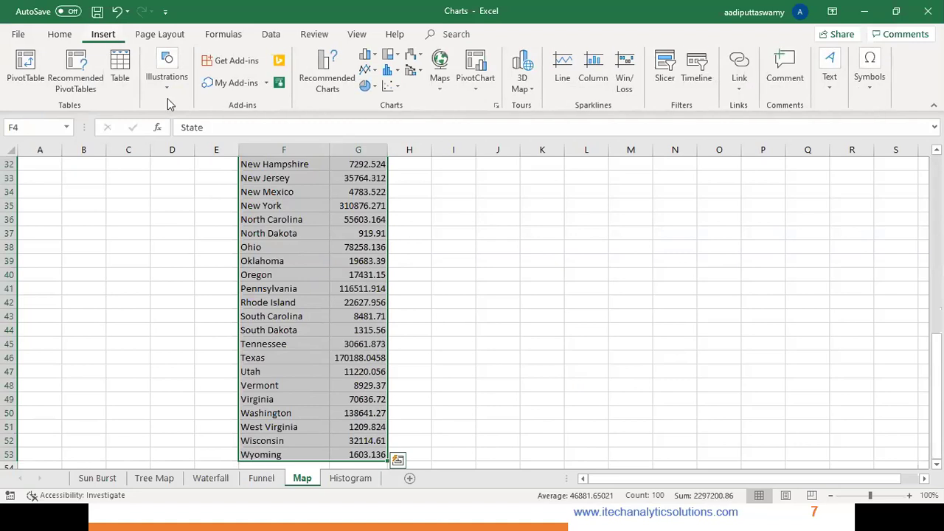
pyautogui.click(442, 87)
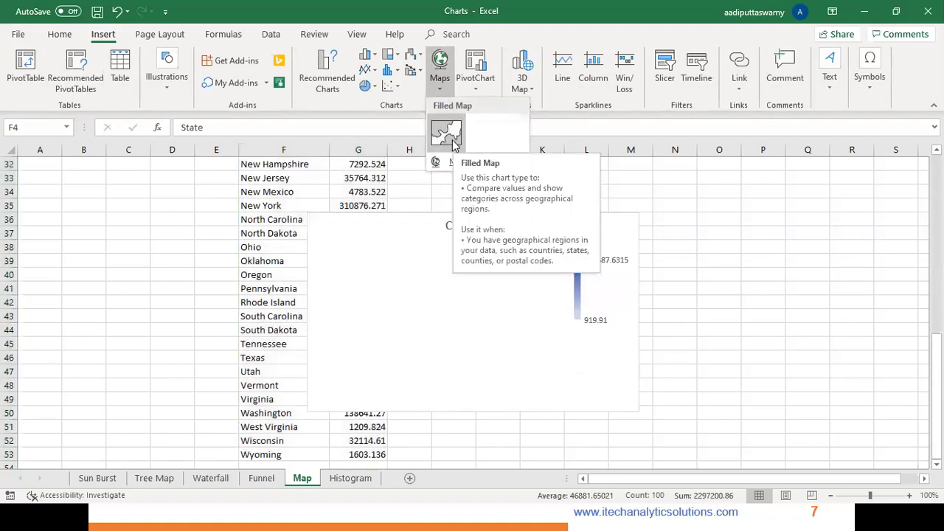
pyautogui.click(452, 139)
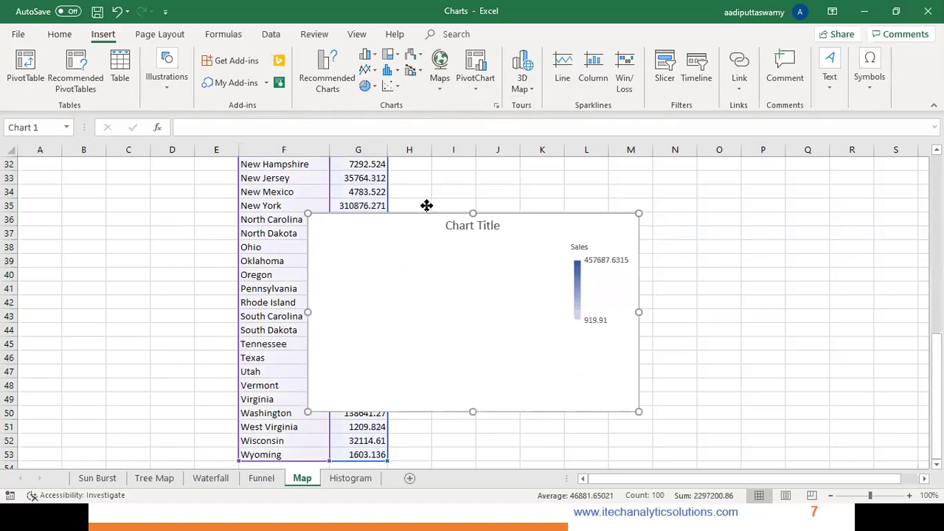
# Move and enlarge the map chart to span about F33 to O52, and apply the third Colorful palette, which starts with orange.
pyautogui.moveTo(426, 206); pyautogui.dragTo(384, 175)
pyautogui.moveTo(596, 380); pyautogui.dragTo(657, 415)
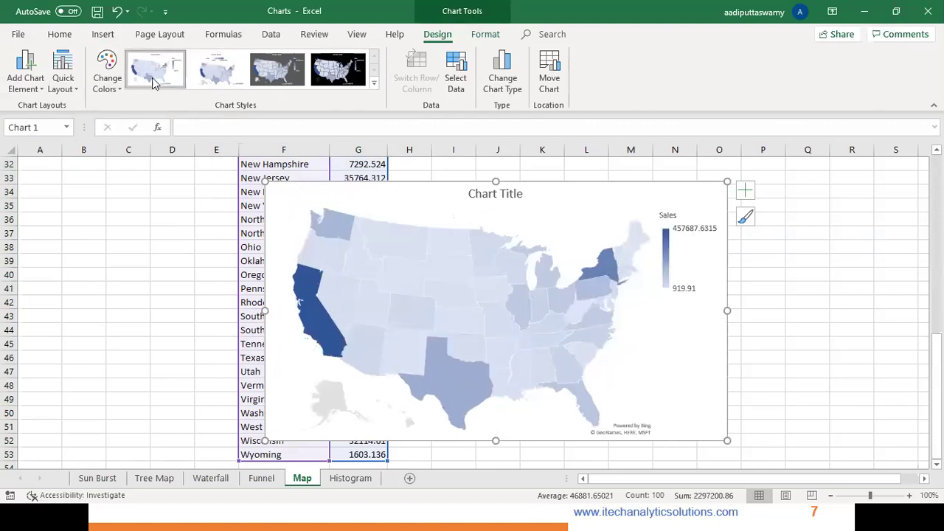
pyautogui.click(110, 87)
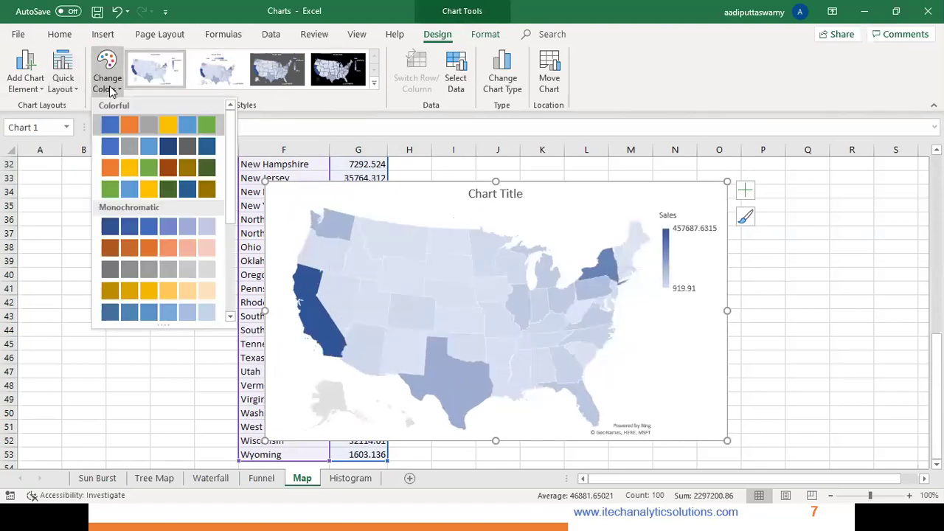
pyautogui.click(111, 168)
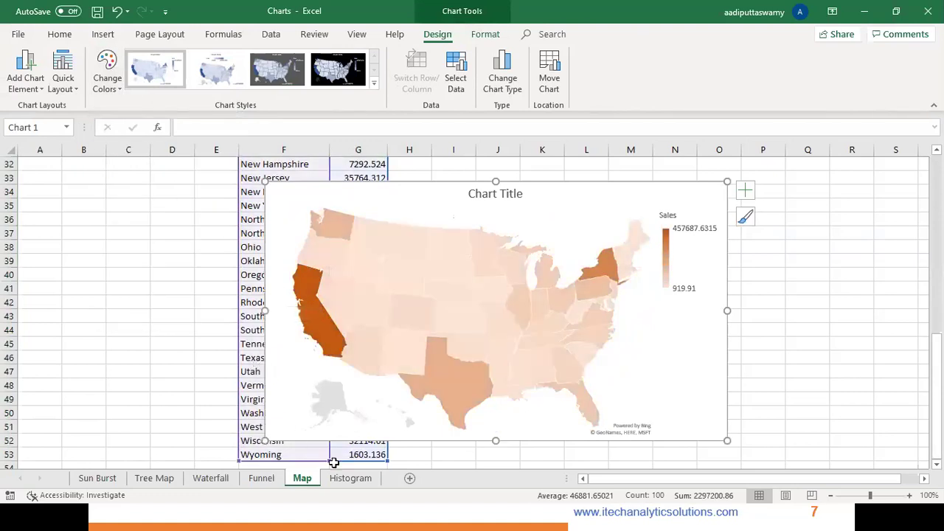
# On the Histogram sheet, insert a Histogram chart from the Name and Age data in F4:G798.
pyautogui.click(348, 479)
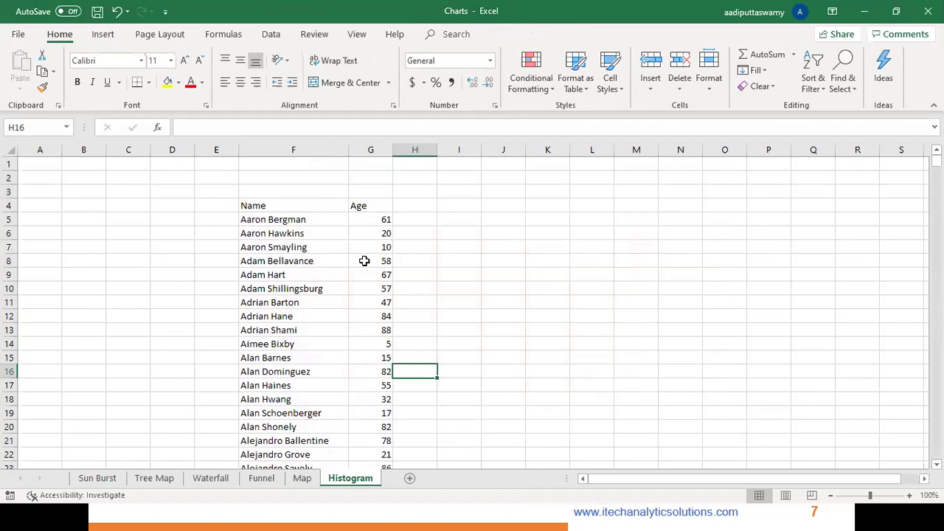
pyautogui.moveTo(268, 208); pyautogui.dragTo(391, 378)
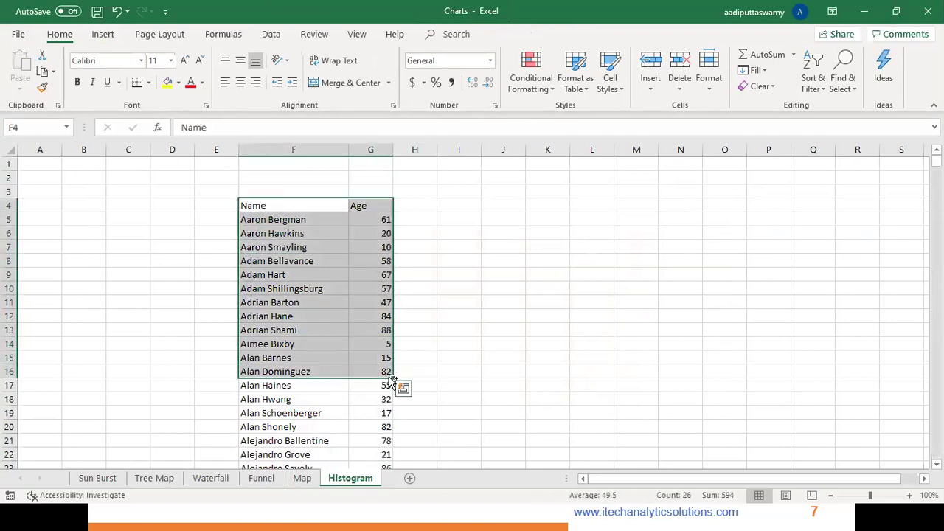
pyautogui.hotkey('ctrl', 'shift', 'Down')
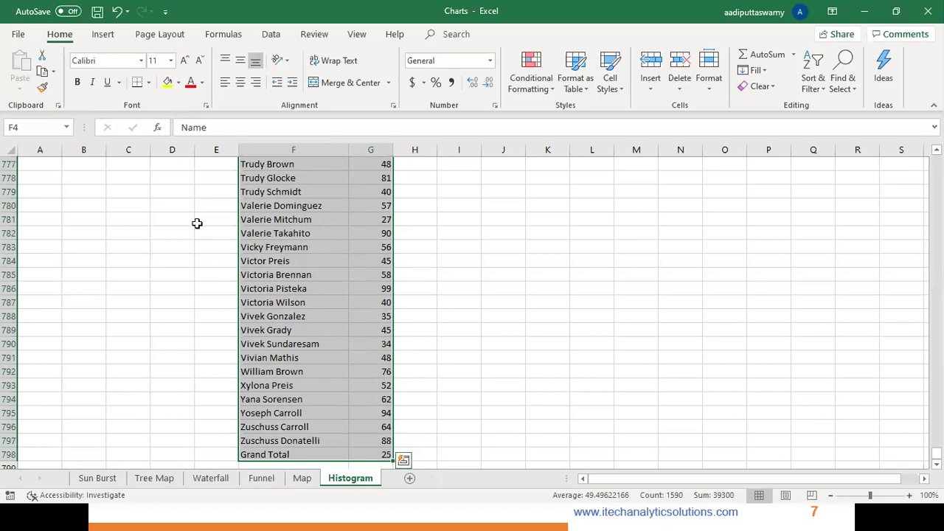
pyautogui.click(103, 34)
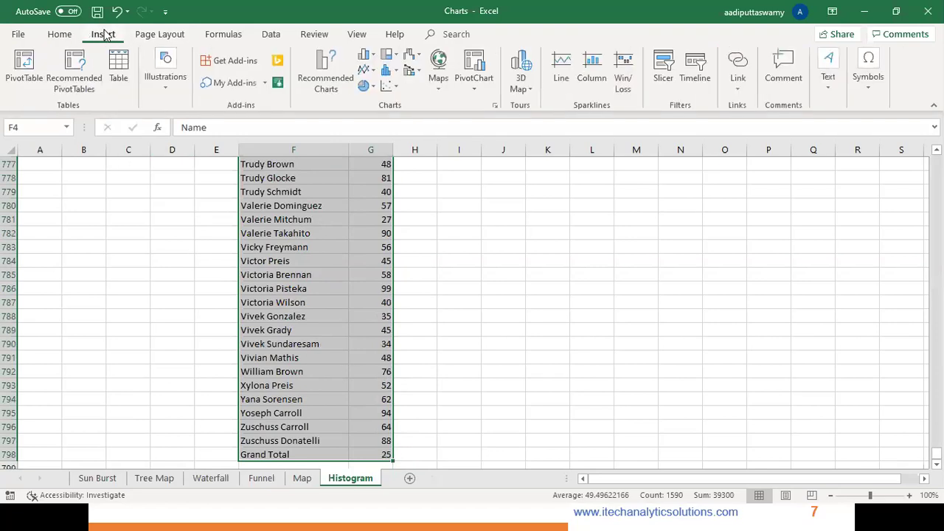
pyautogui.click(391, 70)
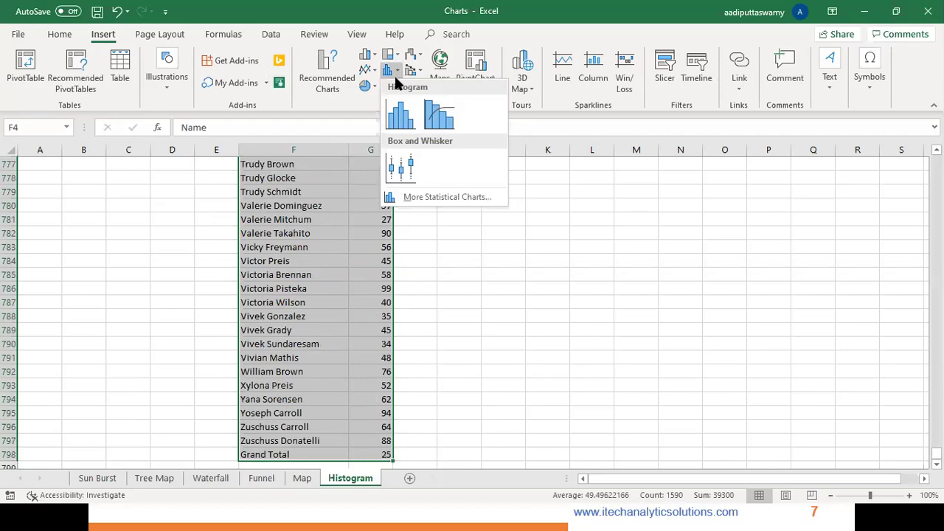
pyautogui.click(403, 118)
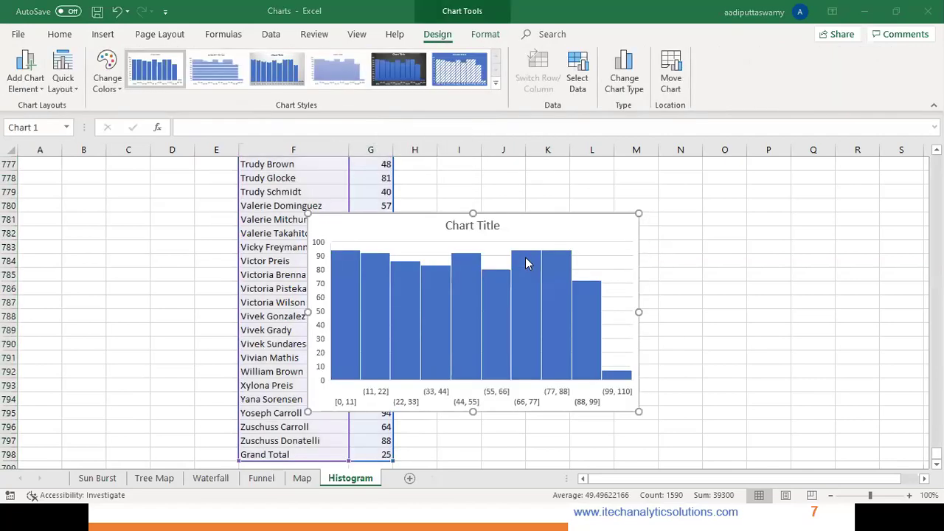
# Move the histogram chart to start at column A and lengthen it to span about A778 to F796.
pyautogui.moveTo(520, 217); pyautogui.dragTo(231, 183)
pyautogui.moveTo(359, 393); pyautogui.dragTo(373, 406)
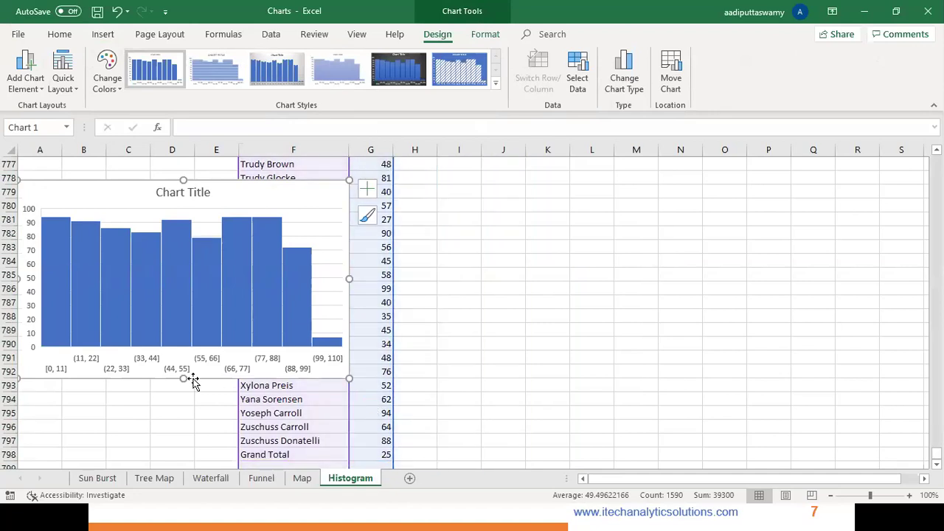
pyautogui.moveTo(183, 379); pyautogui.dragTo(183, 431)
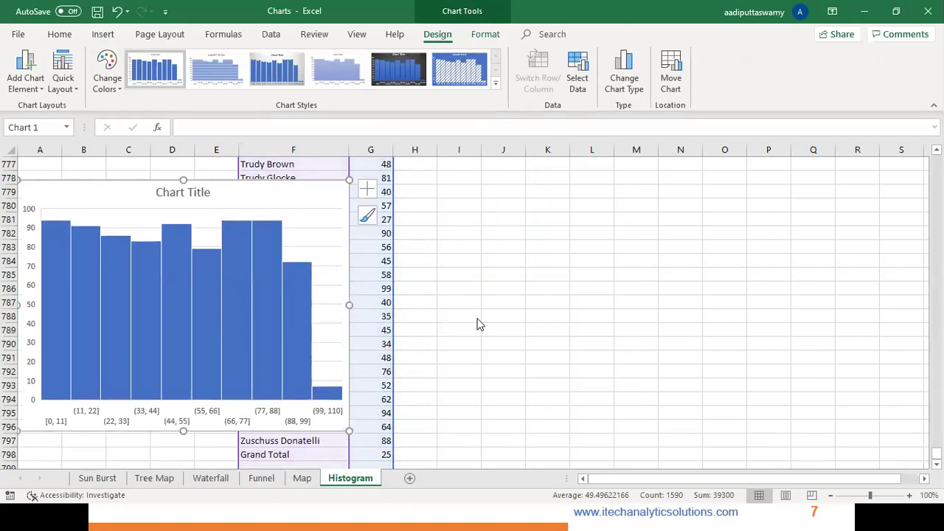
pyautogui.moveTo(393, 323); pyautogui.dragTo(614, 322)
pyautogui.moveTo(237, 394)
pyautogui.hotkey('ctrl', 'z')
pyautogui.press('Escape')
pyautogui.click(323, 197)
pyautogui.moveTo(393, 320); pyautogui.dragTo(353, 319)
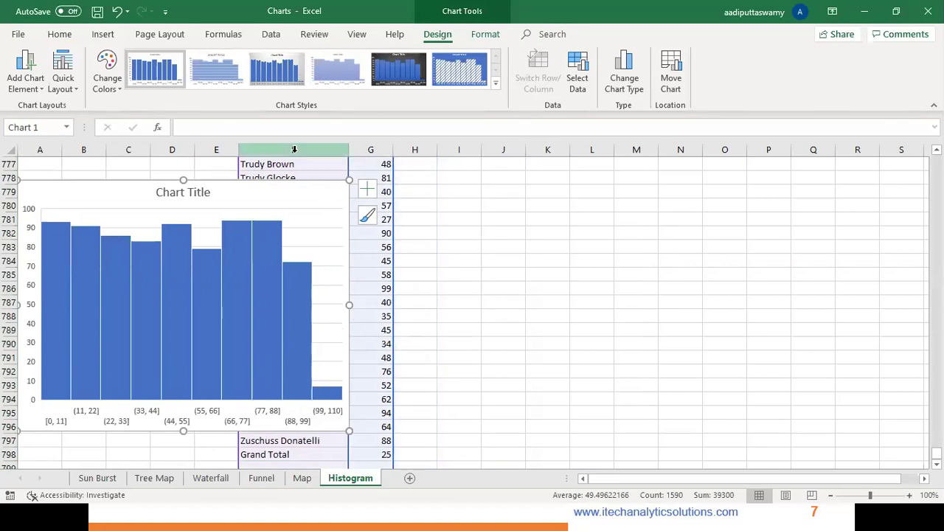
# Move the histogram chart to start at column D and widen it to span about D779 to M796.
pyautogui.moveTo(141, 193); pyautogui.dragTo(295, 199)
pyautogui.moveTo(503, 310); pyautogui.dragTo(649, 323)
# Format the histogram's horizontal axis to use a fixed number of bins, set to 2.
pyautogui.click(442, 433)
pyautogui.doubleClick(442, 433)
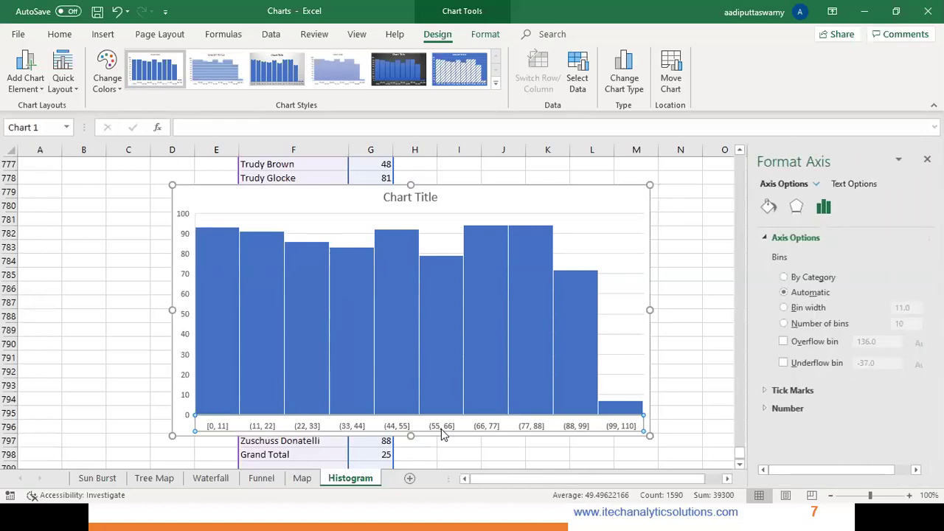
pyautogui.click(854, 389)
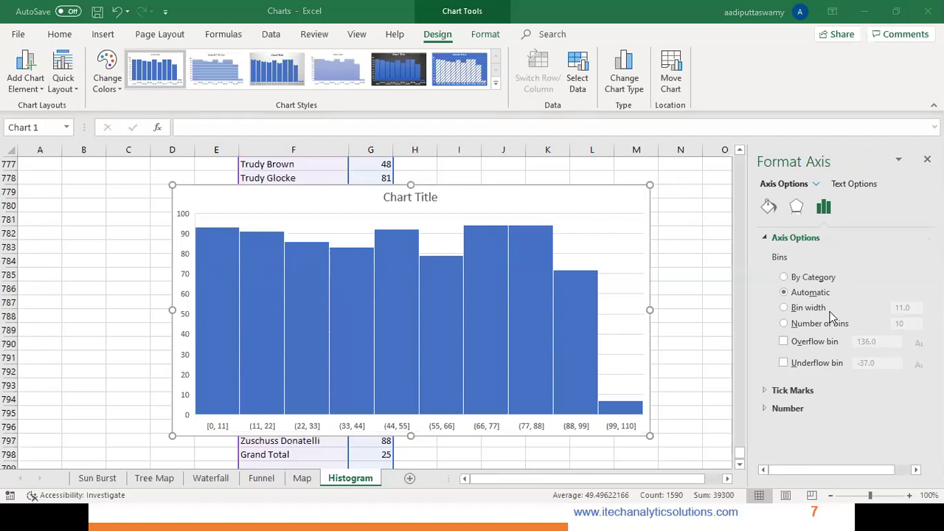
pyautogui.click(827, 212)
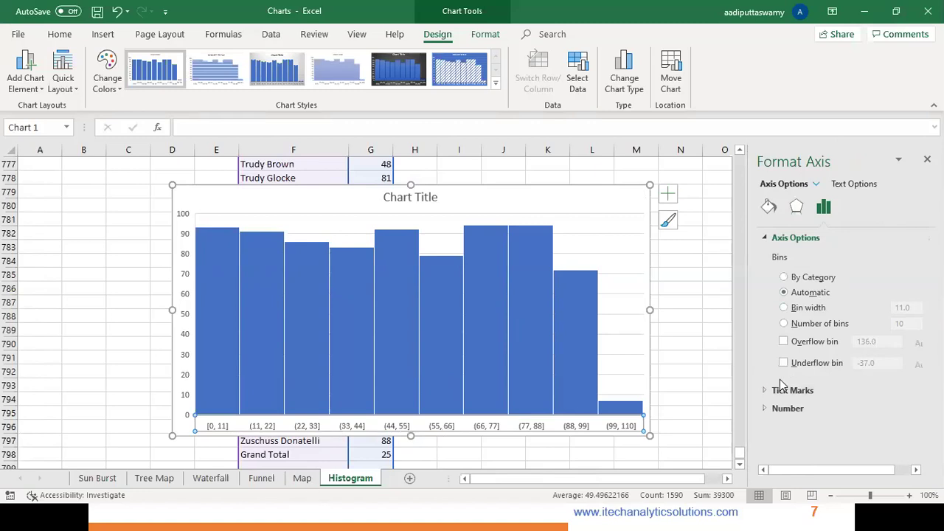
pyautogui.click(810, 310)
pyautogui.doubleClick(914, 308)
pyautogui.click(823, 326)
pyautogui.doubleClick(902, 323)
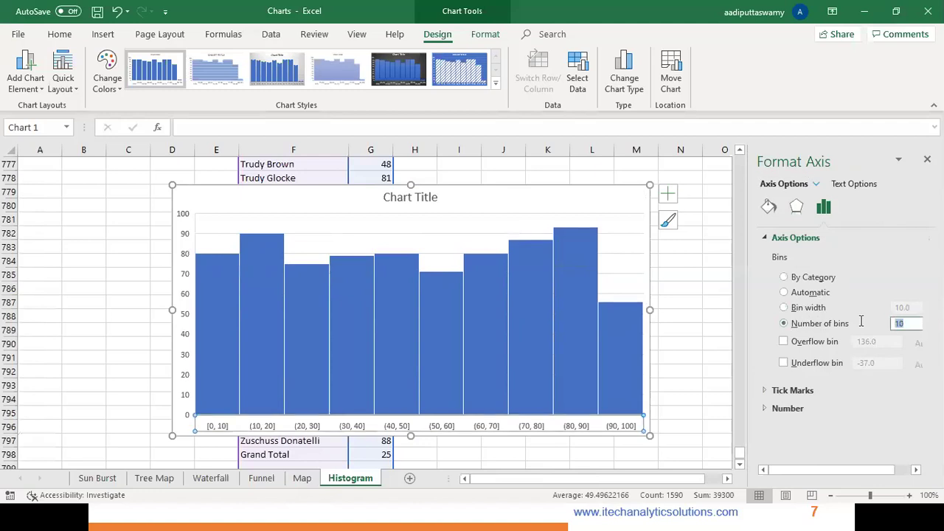
pyautogui.write('2')
pyautogui.press('Return')
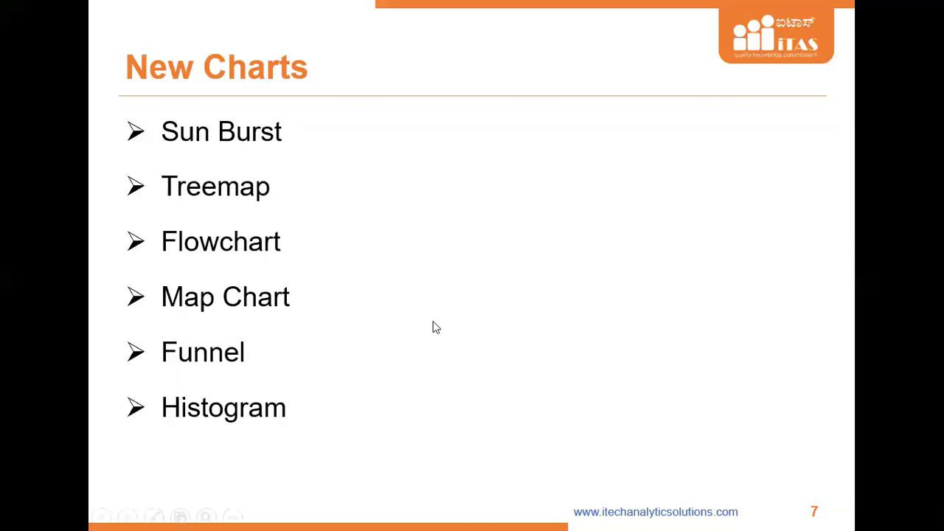
pyautogui.click(434, 328)
pyautogui.click(434, 328)
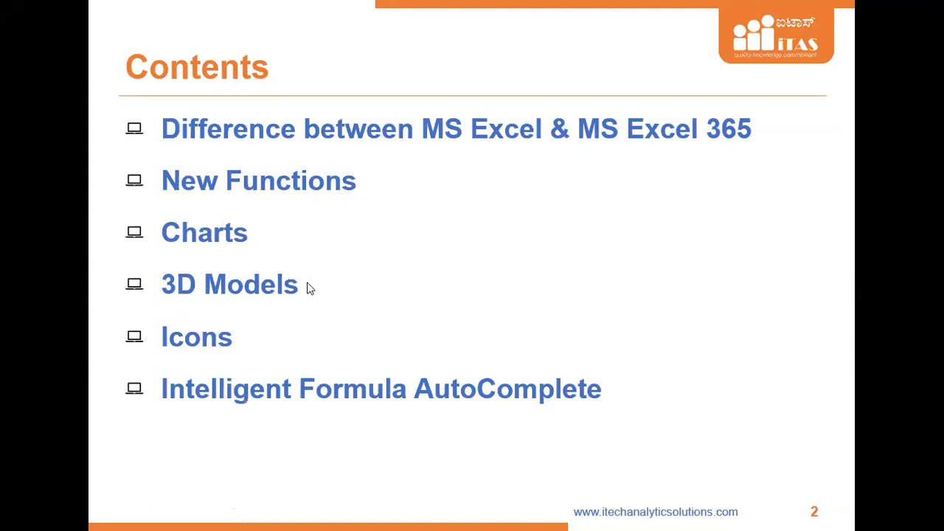
pyautogui.click(278, 393)
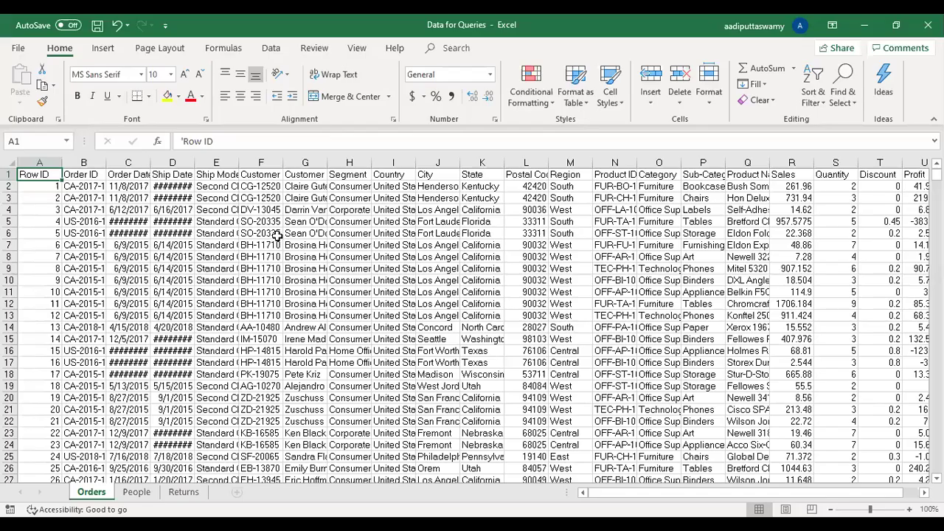
# Insert the racked billiard balls model from the Sports category of the online 3D models into the Orders sheet.
pyautogui.click(279, 235)
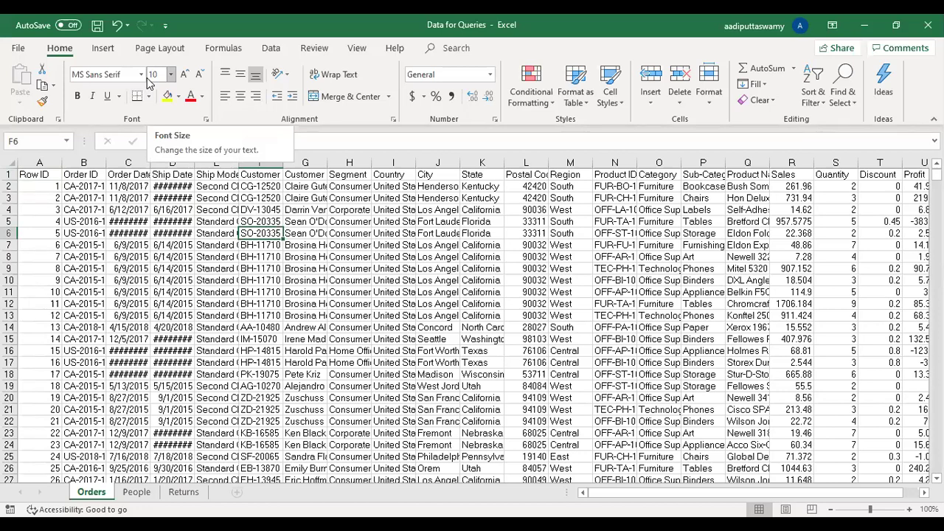
pyautogui.click(105, 49)
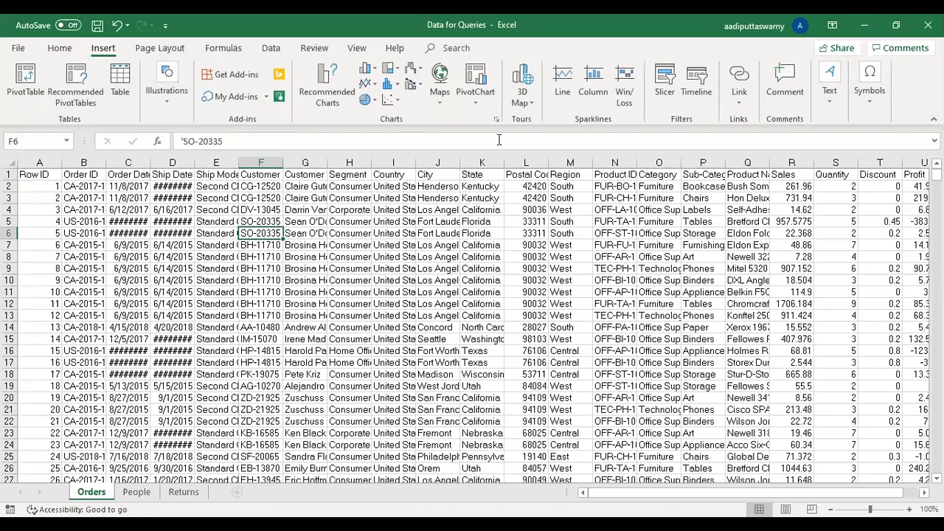
pyautogui.click(168, 100)
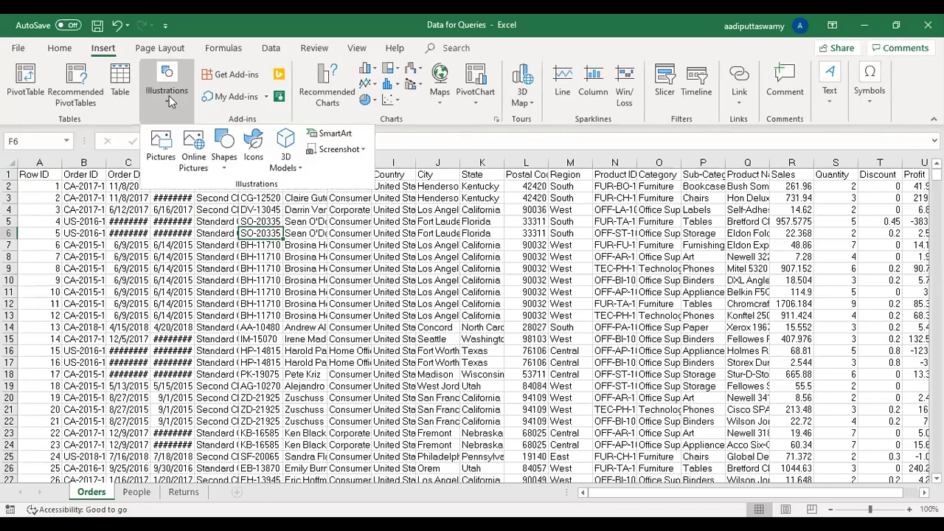
pyautogui.click(284, 169)
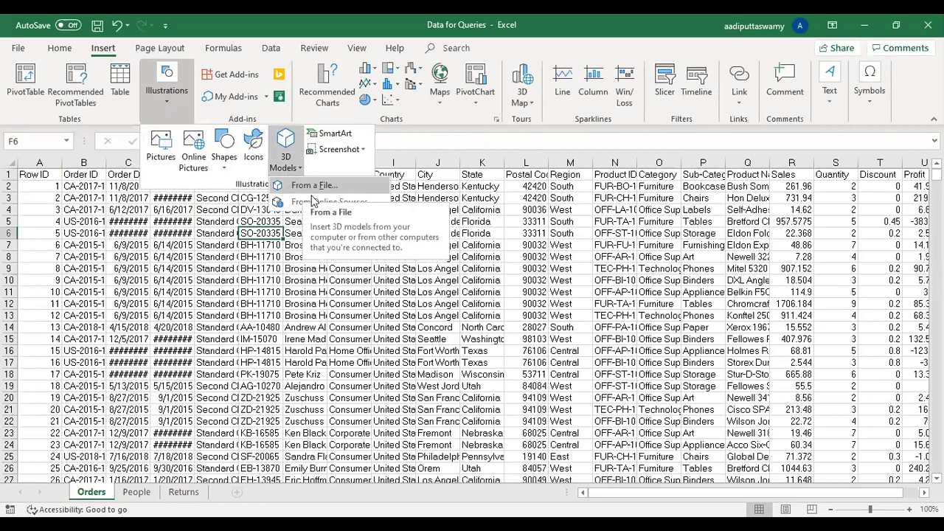
pyautogui.click(322, 203)
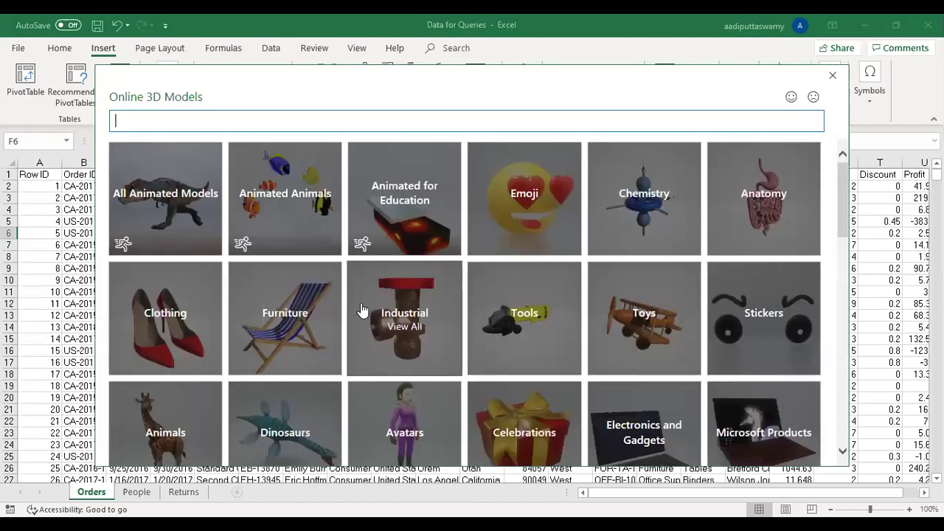
pyautogui.scroll(-5, 405, 326)
pyautogui.scroll(-5, 405, 326)
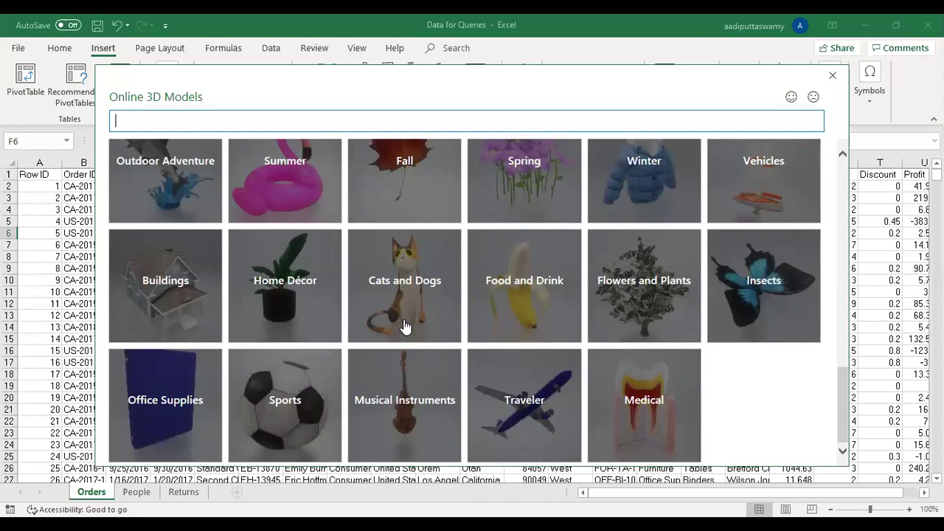
pyautogui.click(308, 397)
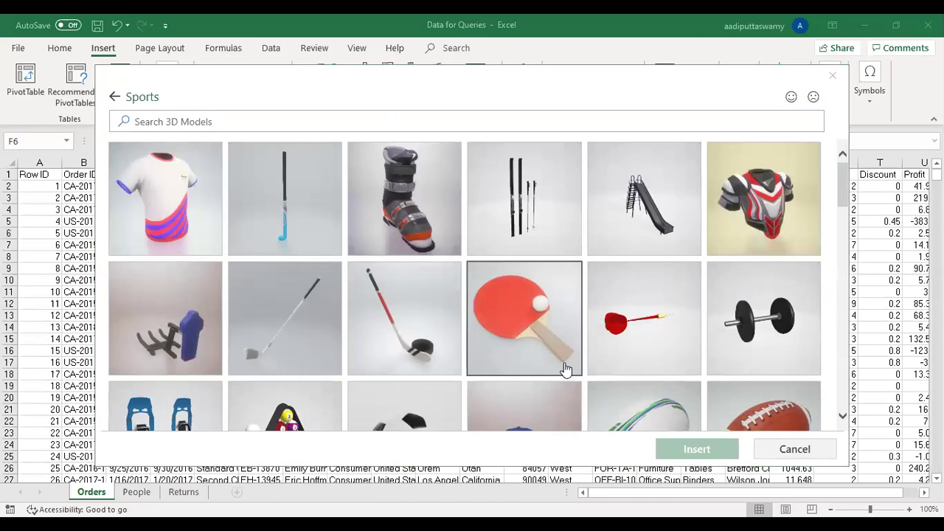
pyautogui.scroll(-1, 609, 396)
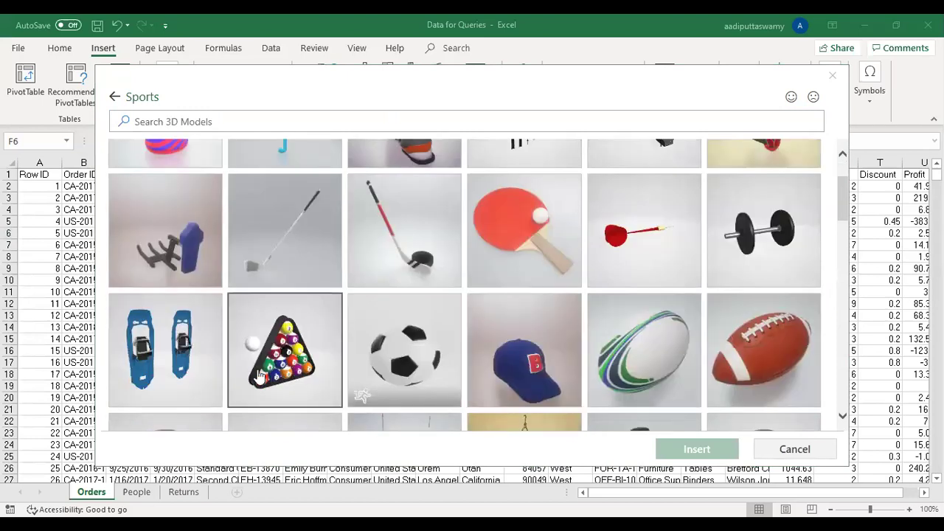
pyautogui.click(275, 367)
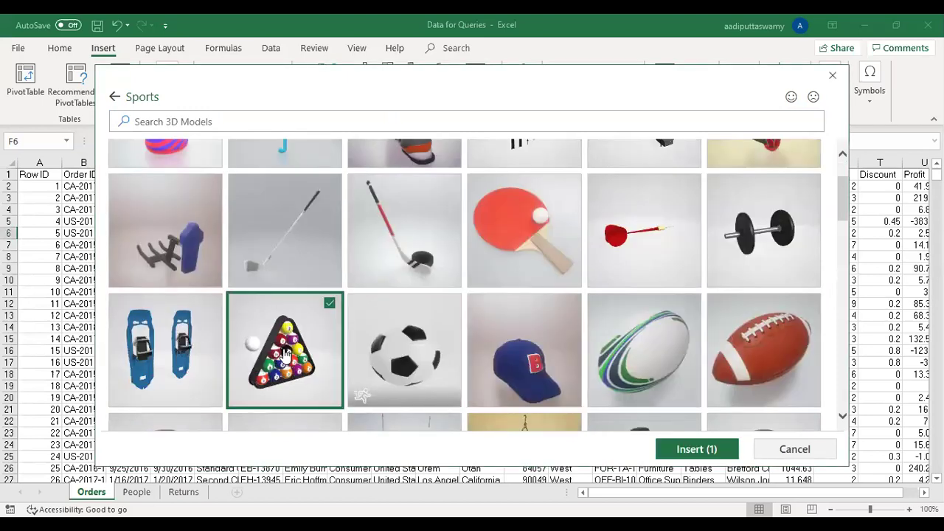
pyautogui.click(697, 450)
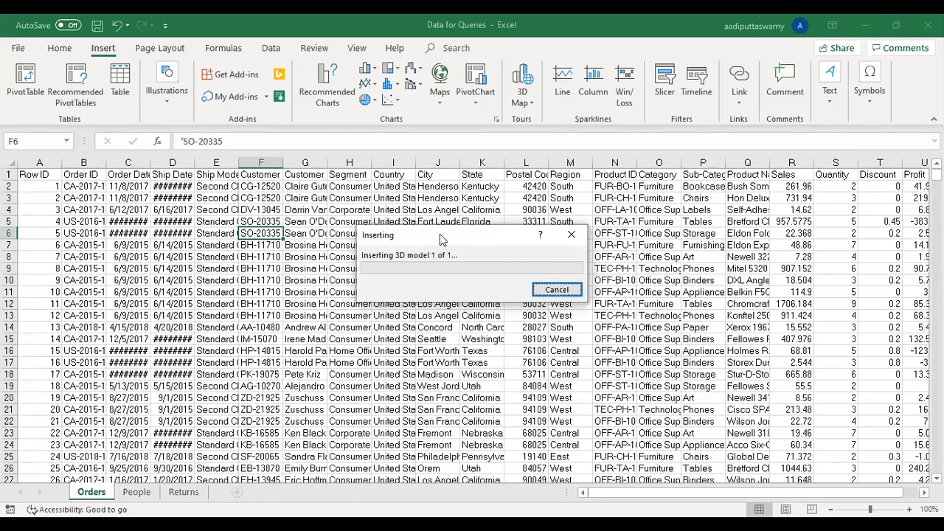
# Move the billiard rack model to about columns G to J, rows 5 to 15, and tilt it in 3D to show its front edge.
pyautogui.moveTo(434, 242); pyautogui.dragTo(377, 249)
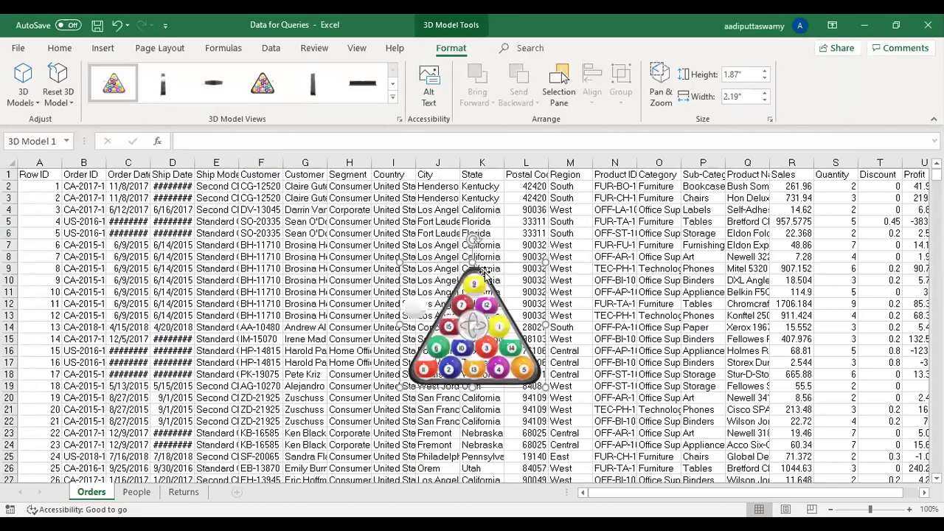
pyautogui.moveTo(464, 274); pyautogui.dragTo(386, 235)
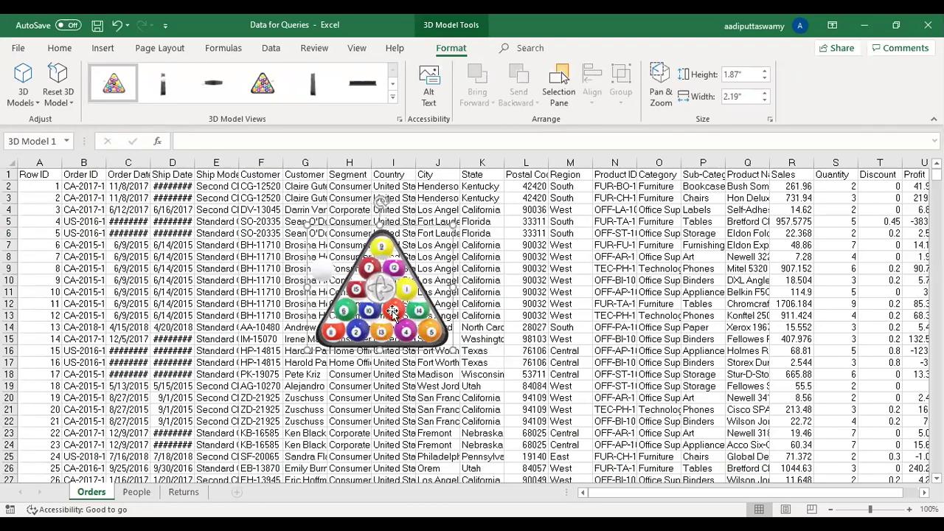
pyautogui.moveTo(381, 289); pyautogui.dragTo(324, 335)
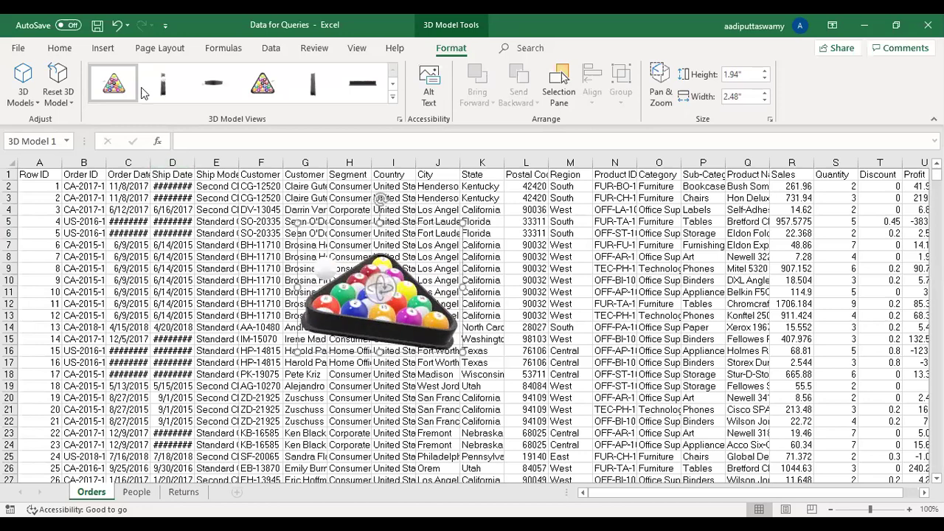
# Add a new blank worksheet to the workbook.
pyautogui.click(104, 48)
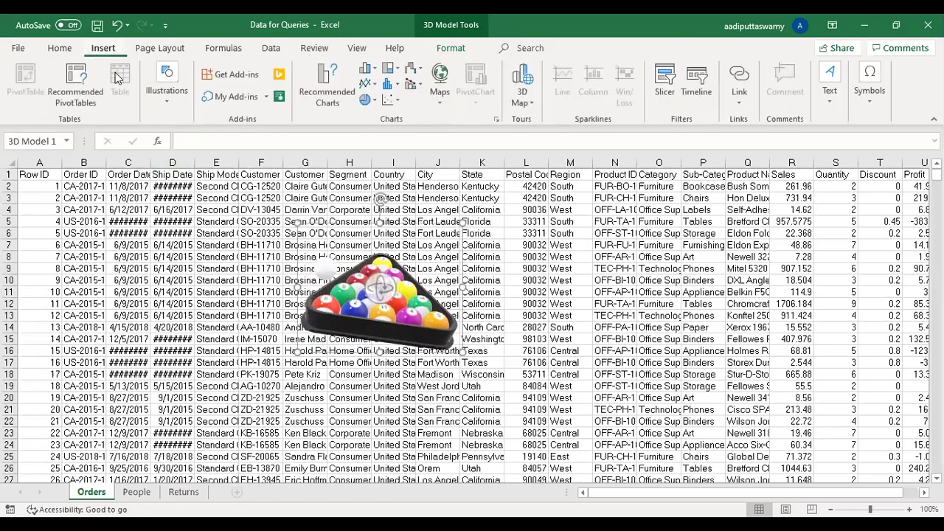
pyautogui.click(175, 104)
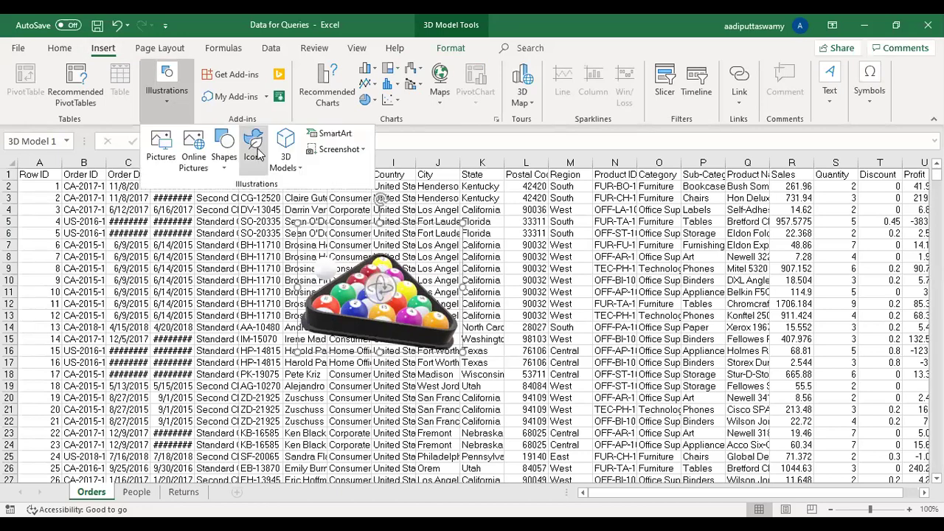
pyautogui.click(232, 493)
pyautogui.click(231, 493)
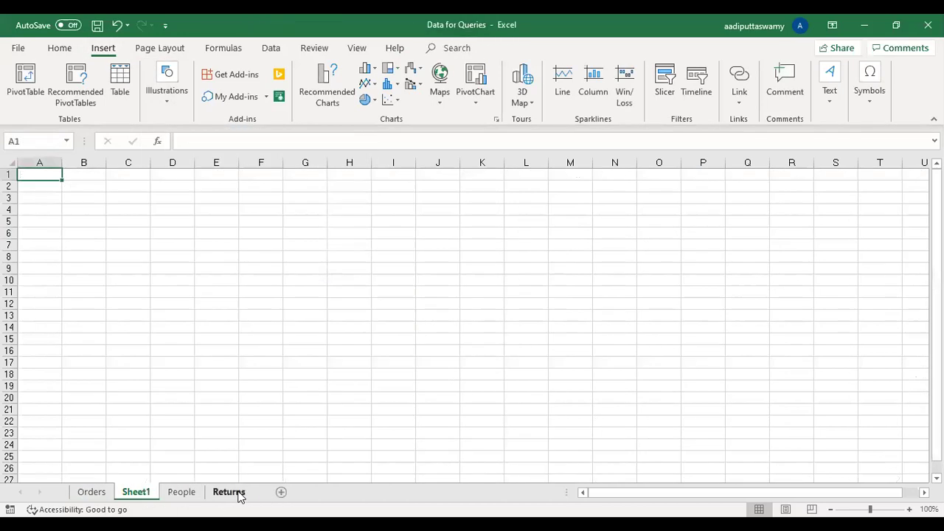
# Insert the presentation board with rising bar chart icon from the Analytics icon category into Sheet1.
pyautogui.click(174, 106)
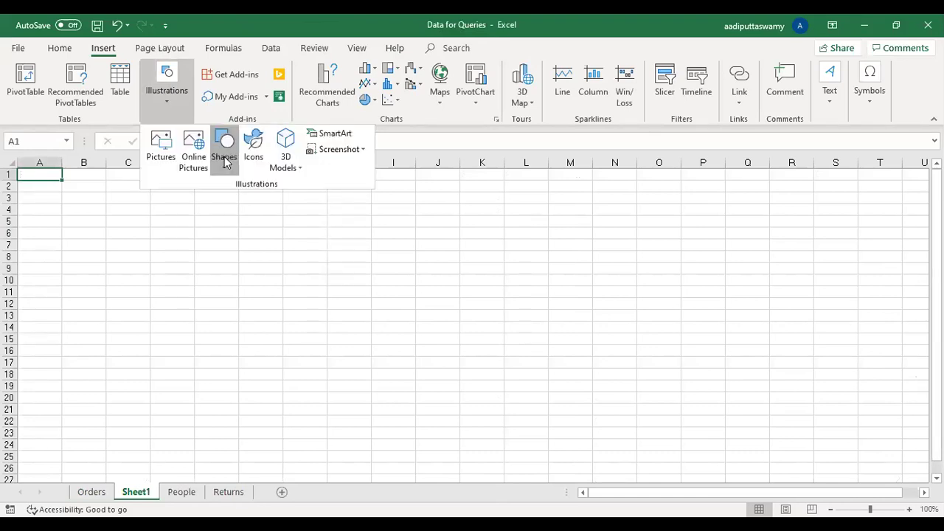
pyautogui.click(253, 152)
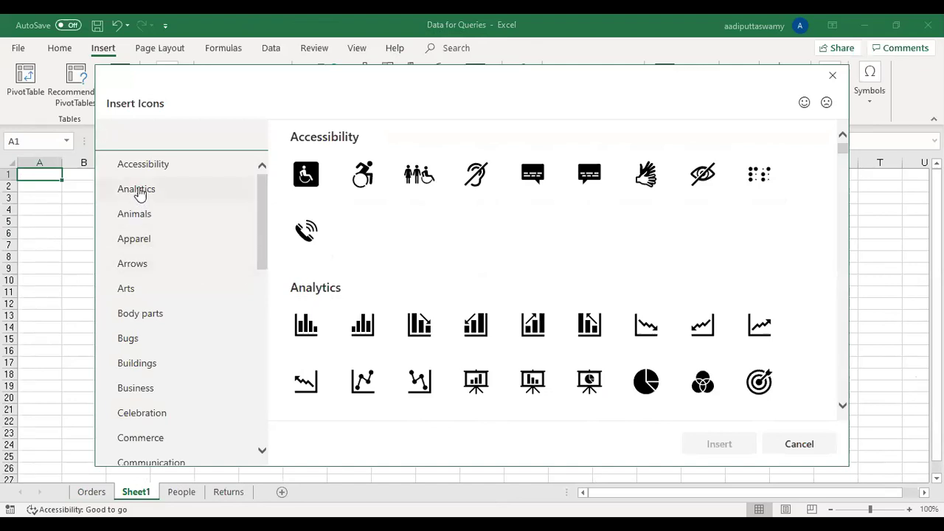
pyautogui.click(139, 191)
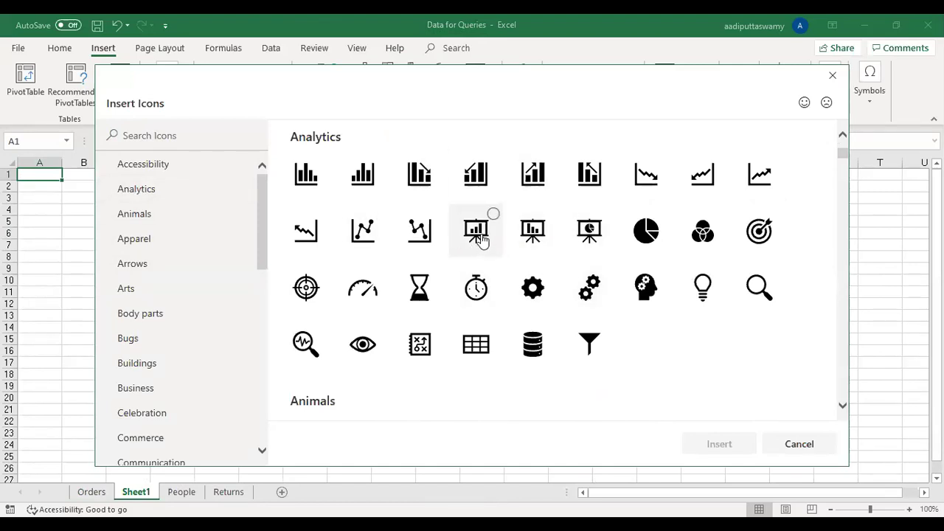
pyautogui.click(492, 215)
pyautogui.click(717, 446)
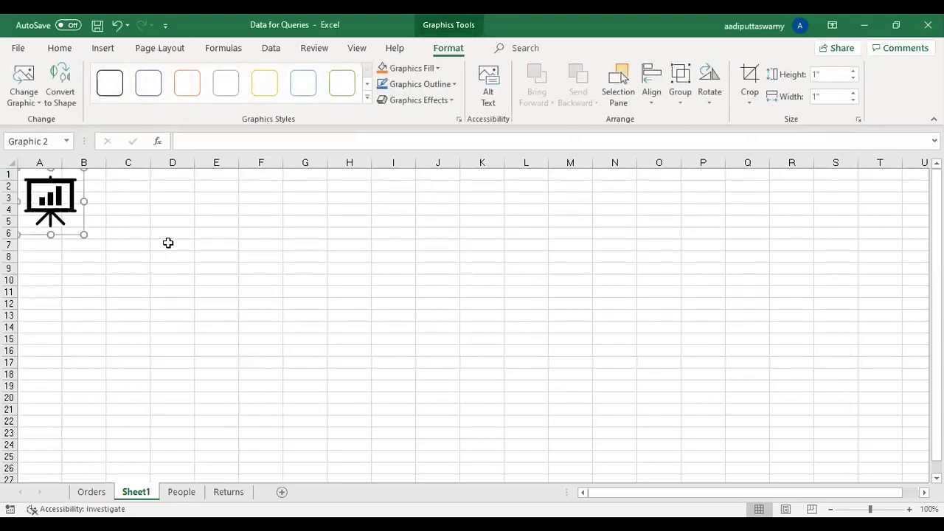
# Move the presentation board icon away from the sheet's corner and enlarge it to about 4.46" square.
pyautogui.moveTo(169, 245); pyautogui.dragTo(250, 250)
pyautogui.moveTo(283, 284); pyautogui.dragTo(506, 428)
pyautogui.moveTo(424, 304); pyautogui.dragTo(351, 272)
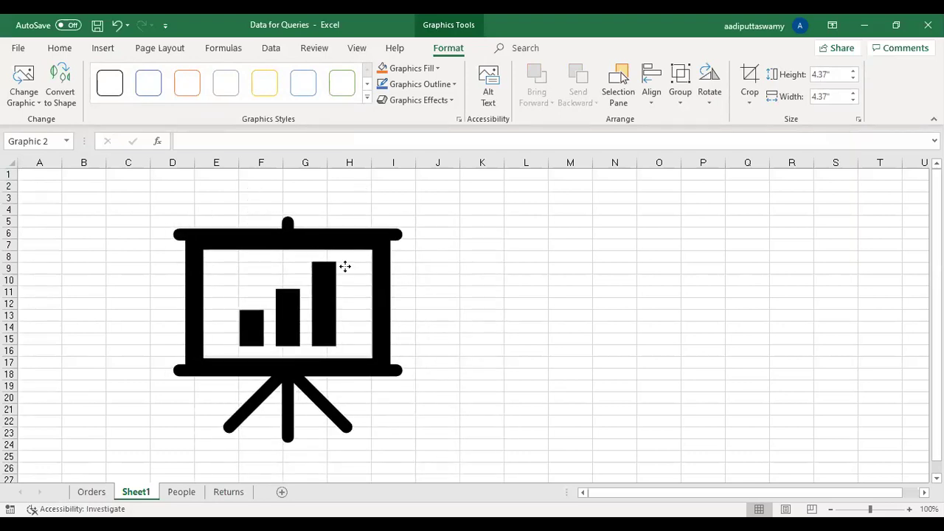
pyautogui.moveTo(238, 267); pyautogui.dragTo(438, 413)
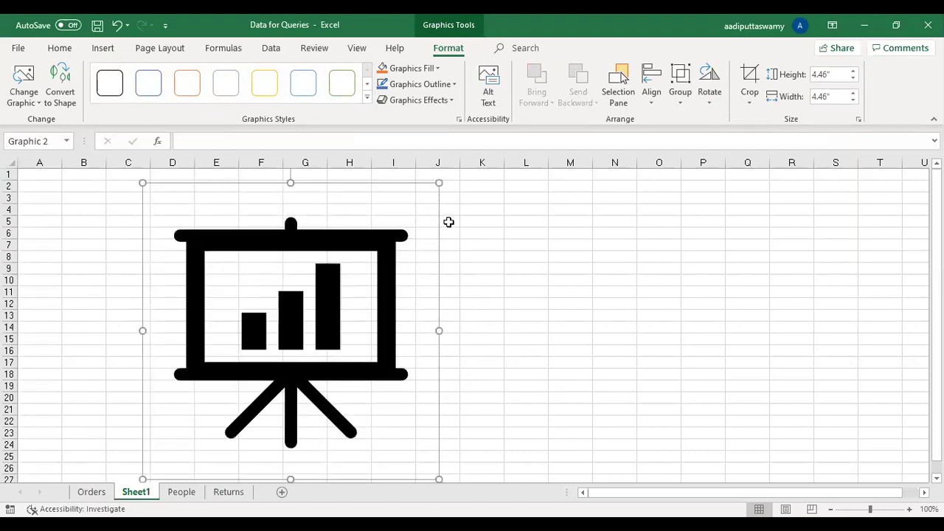
# Shrink the presentation board icon to about 2.54" square and place it over columns C to F near row 1.
pyautogui.moveTo(367, 248); pyautogui.dragTo(352, 242)
pyautogui.moveTo(426, 179); pyautogui.dragTo(295, 308)
pyautogui.moveTo(247, 337); pyautogui.dragTo(230, 204)
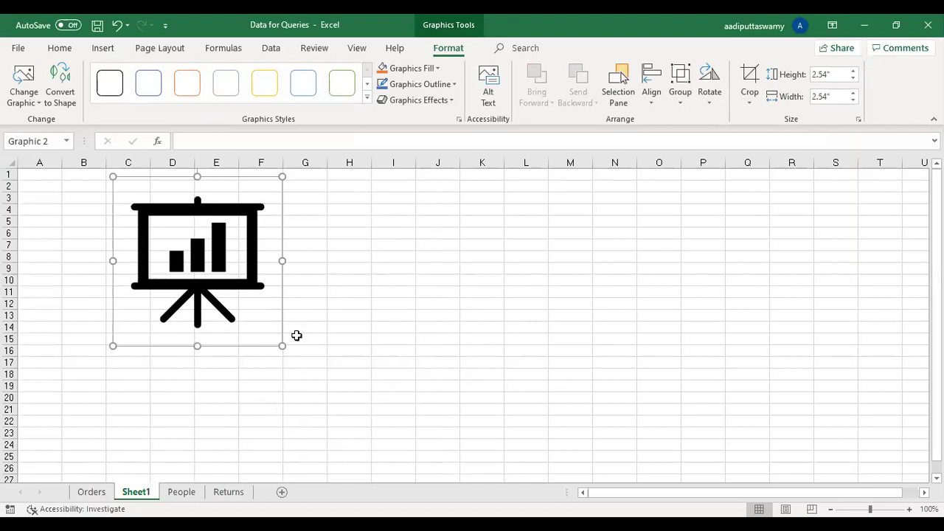
# Enlarge the icon to about 4.67", reduce it to about 2.96" square, and reposition it starting near row 2.
pyautogui.moveTo(283, 347); pyautogui.dragTo(423, 439)
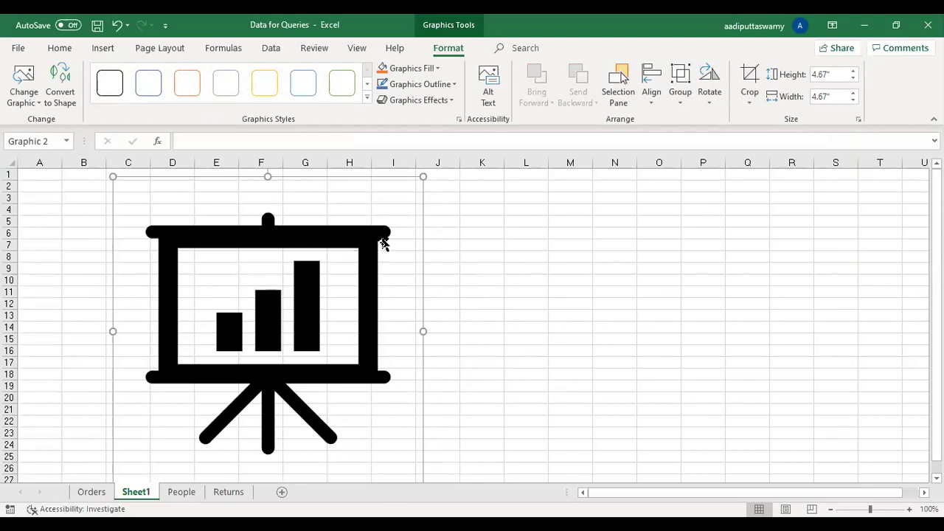
pyautogui.moveTo(424, 177); pyautogui.dragTo(309, 290)
pyautogui.moveTo(230, 322); pyautogui.dragTo(216, 215)
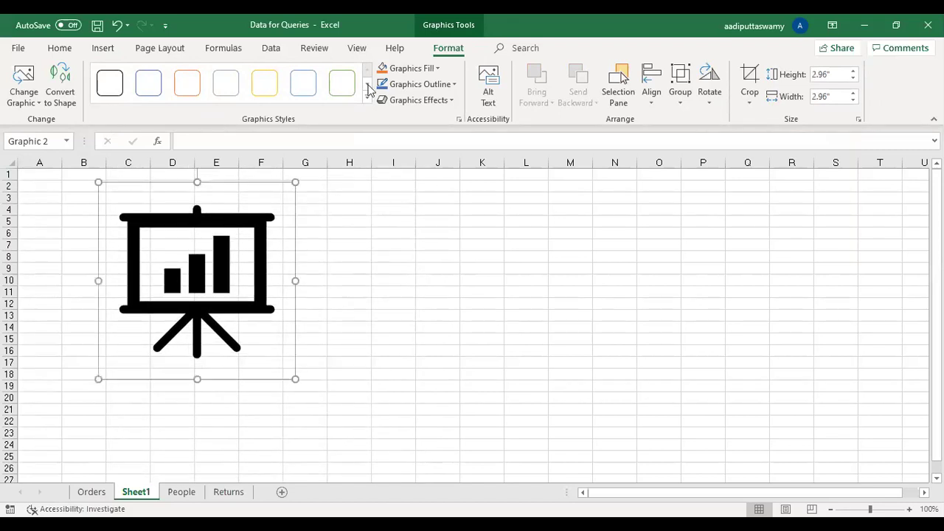
# Hide the gridlines on Sheet1, and move and enlarge the icon to span about B3 to G23.
pyautogui.click(357, 48)
pyautogui.click(178, 97)
pyautogui.moveTo(241, 225); pyautogui.dragTo(224, 235)
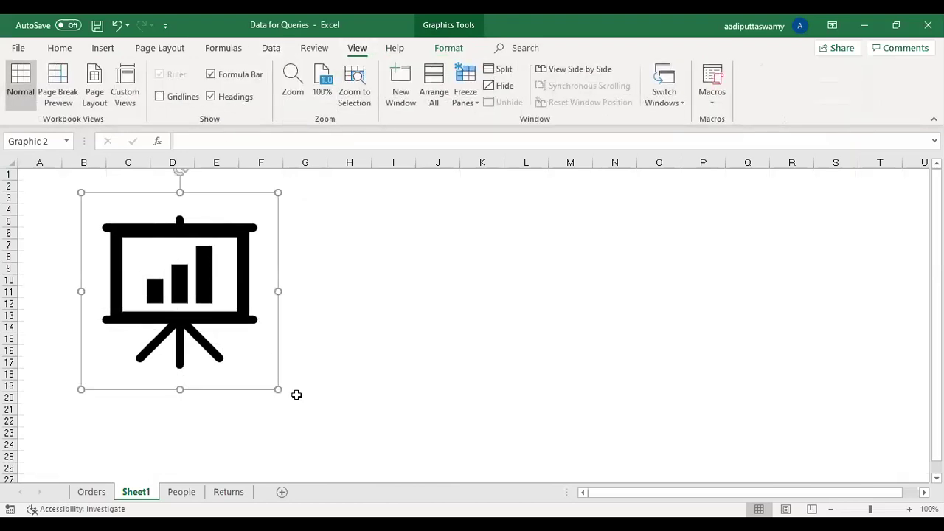
pyautogui.moveTo(277, 389); pyautogui.dragTo(322, 433)
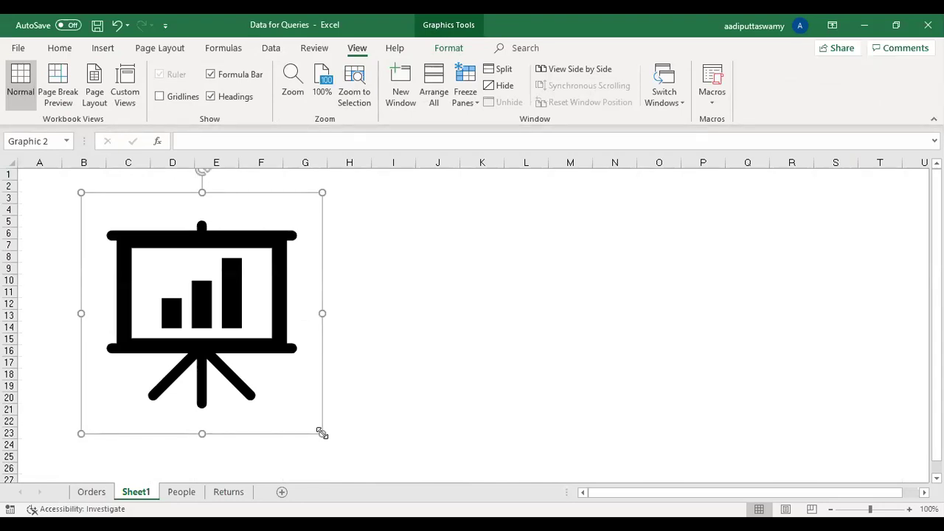
pyautogui.click(481, 376)
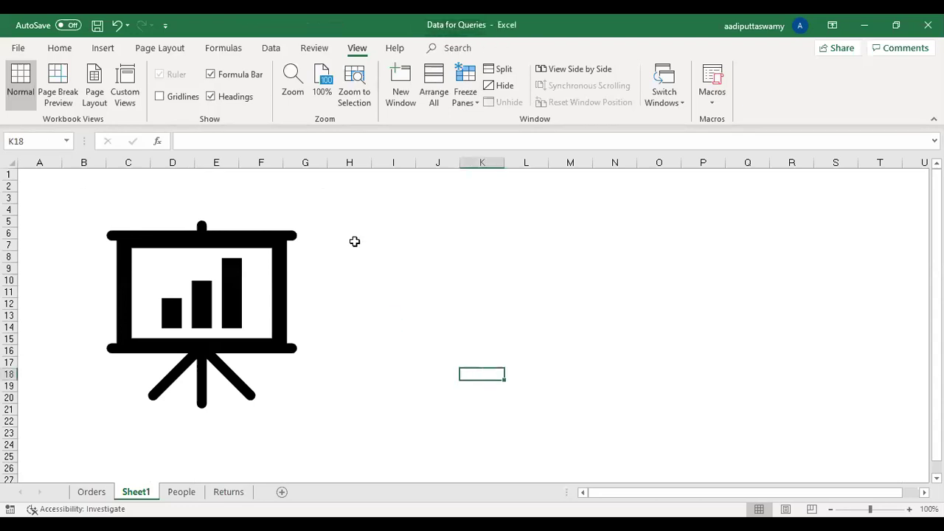
# In the account settings, try the Black Office theme and switch back to Colorful.
pyautogui.click(19, 48)
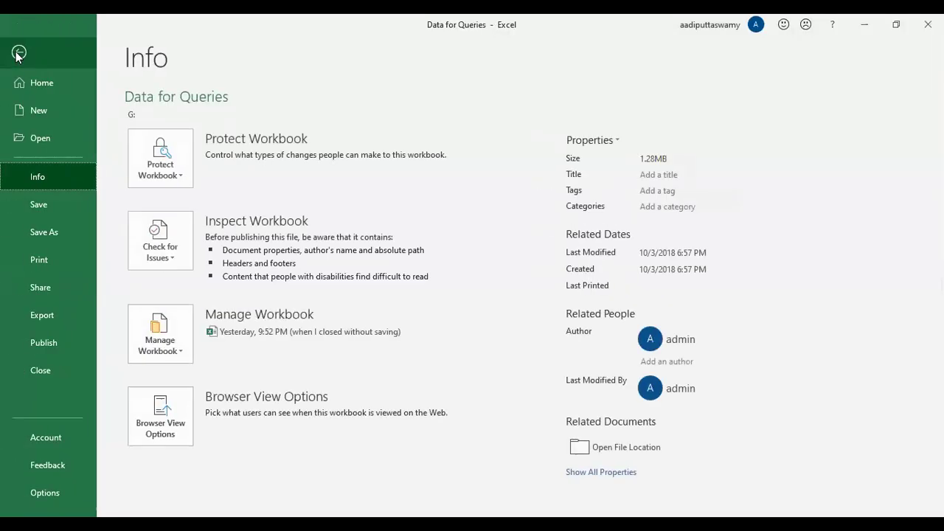
pyautogui.click(79, 441)
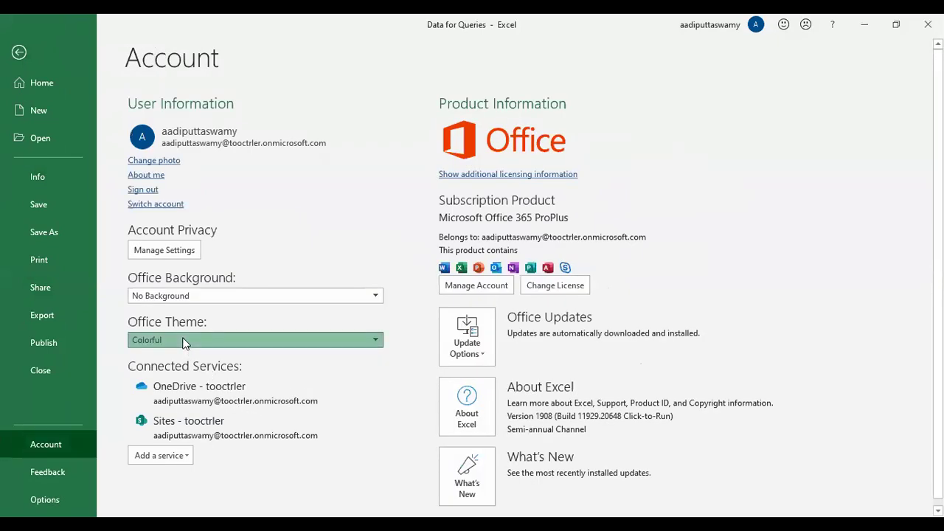
pyautogui.click(184, 341)
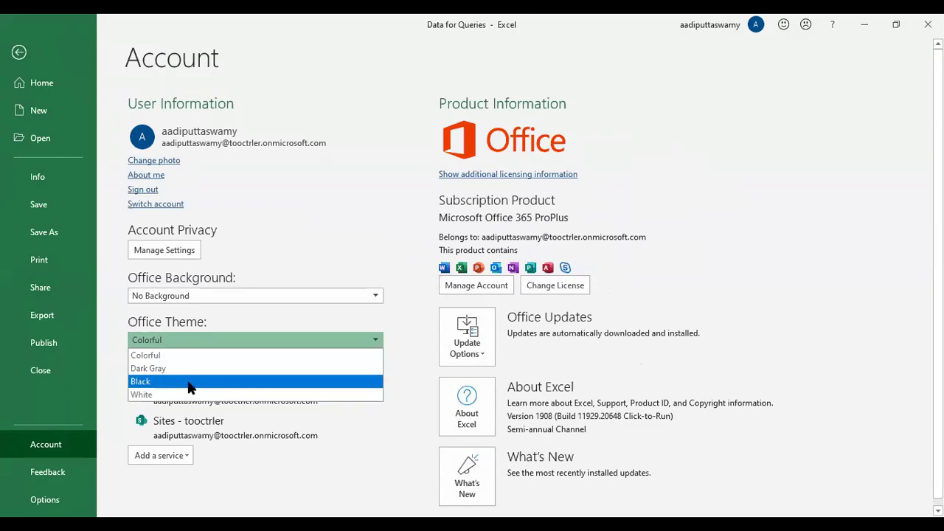
pyautogui.click(189, 385)
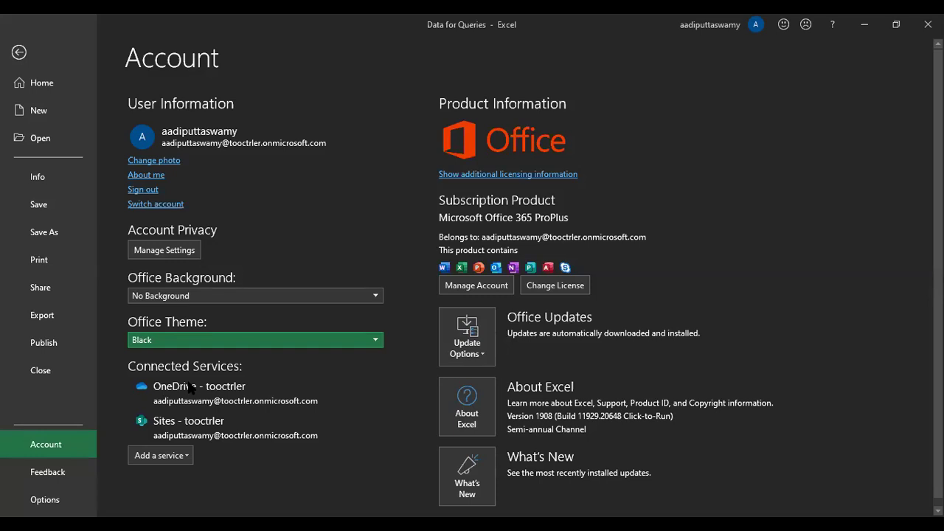
pyautogui.click(165, 341)
# Preview the available Office backgrounds, keep No Background, and return to the worksheet.
pyautogui.click(171, 296)
pyautogui.click(170, 298)
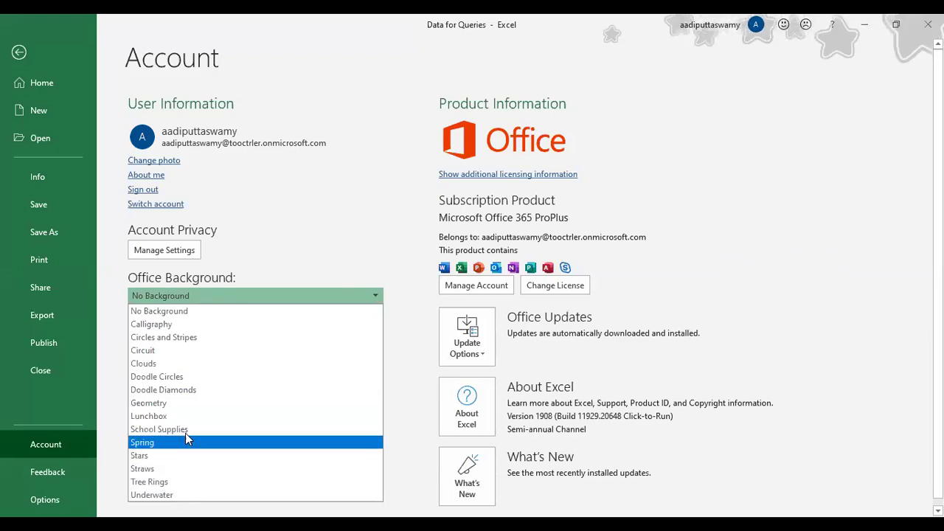
pyautogui.click(292, 248)
pyautogui.press('Escape')
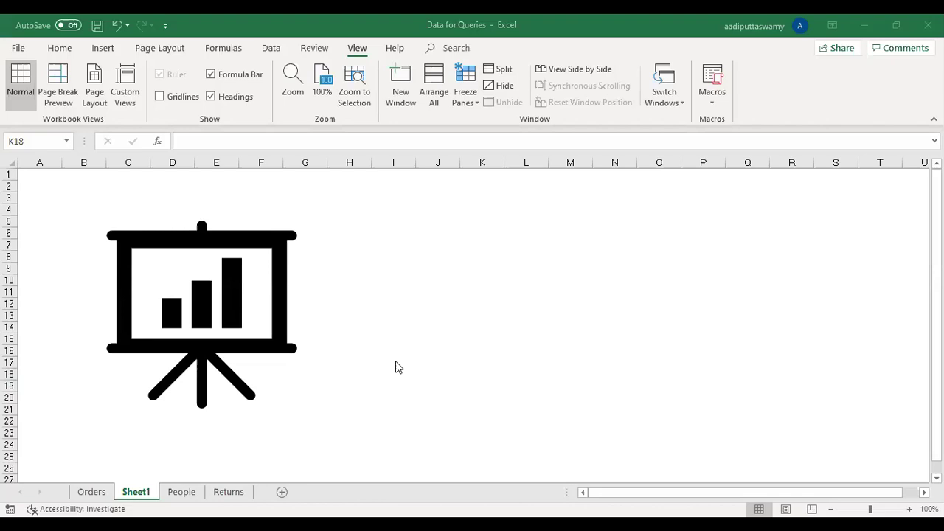
pyautogui.click(405, 292)
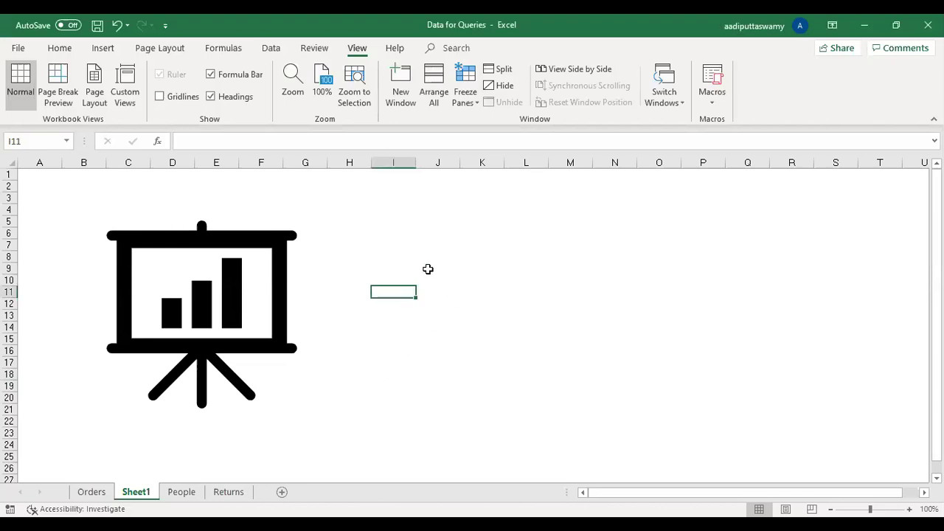
# Enter the text Pivot Table in cell J9 of Sheet1.
pyautogui.click(430, 269)
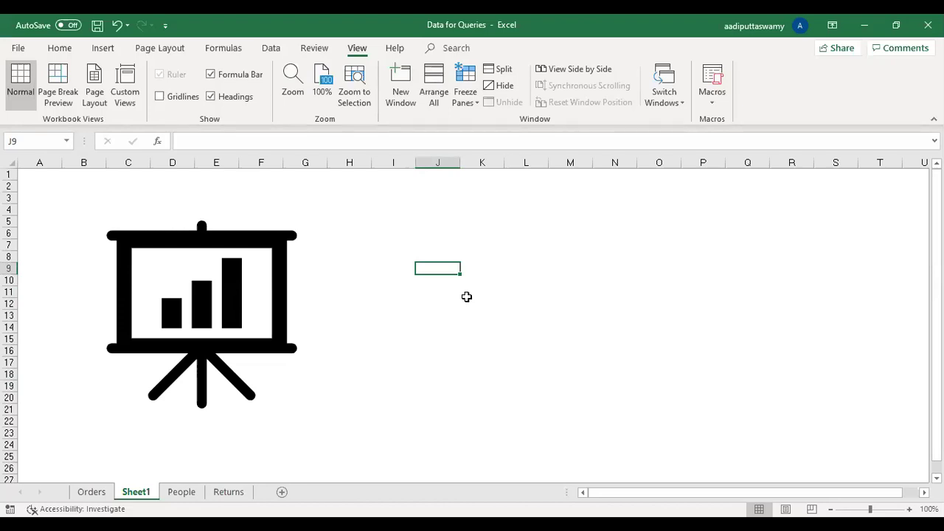
pyautogui.write('Pivot')
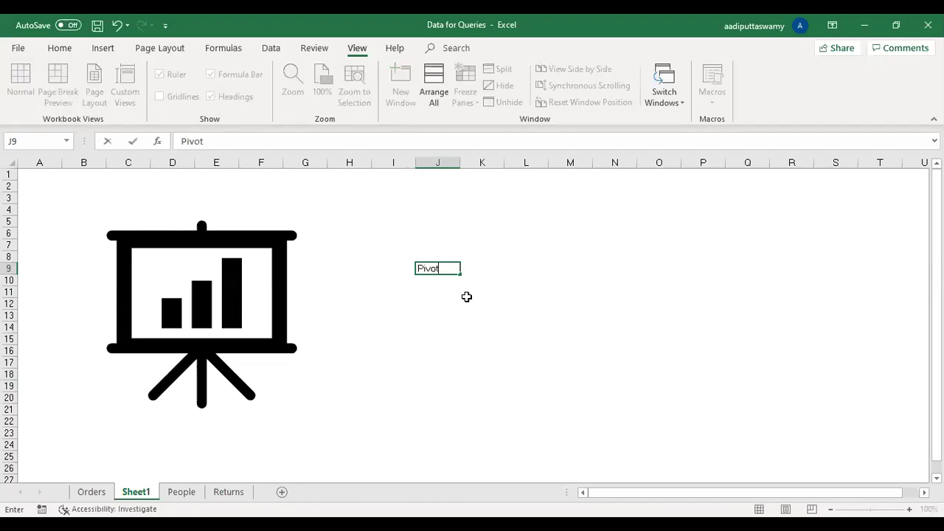
pyautogui.write(' Tabel')
pyautogui.press('BackSpace')
pyautogui.press('BackSpace')
pyautogui.write('le')
pyautogui.press('Return')
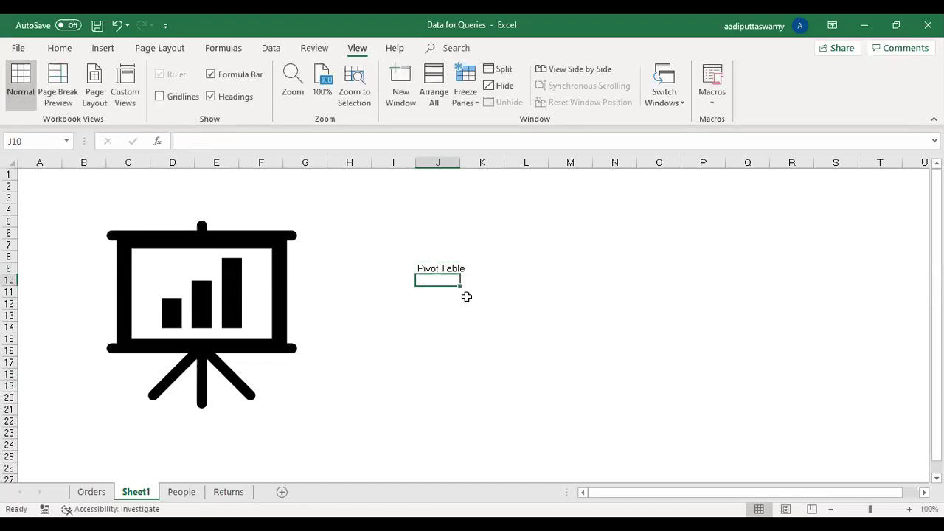
# Run Smart Lookup on the text Pivot Table in J9 and look through the Explore results.
pyautogui.doubleClick(419, 270)
pyautogui.moveTo(420, 270); pyautogui.dragTo(492, 270)
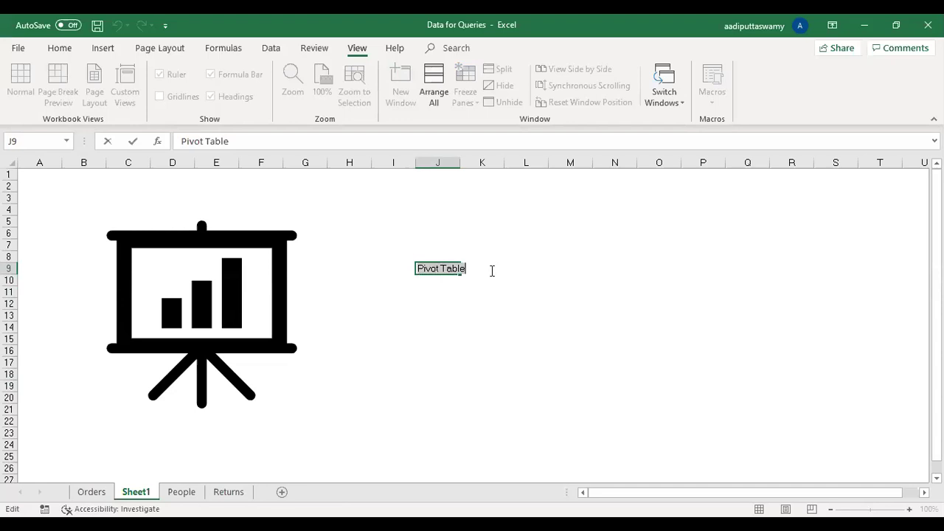
pyautogui.rightClick(453, 268)
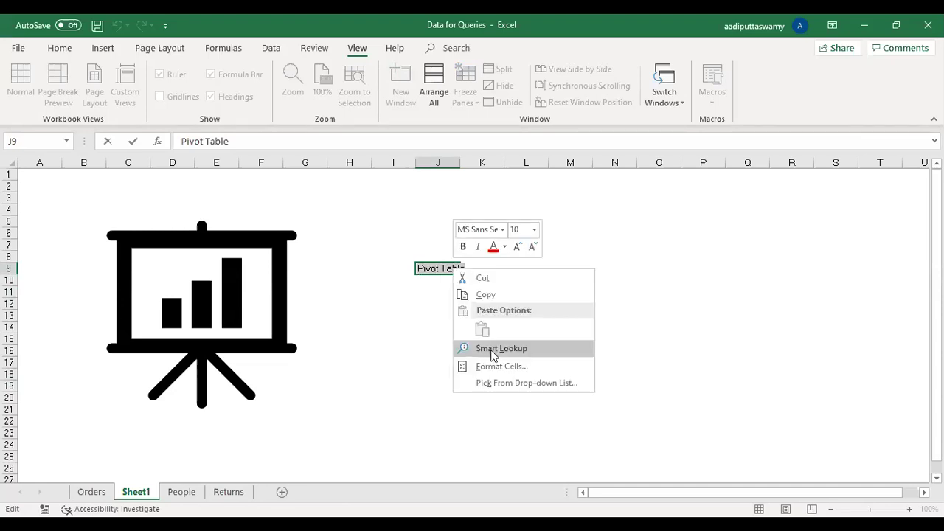
pyautogui.click(495, 348)
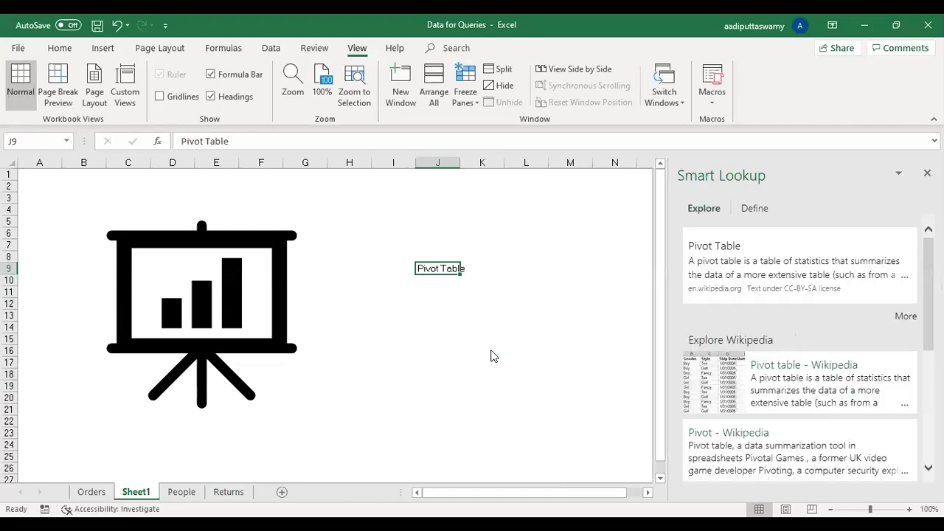
pyautogui.scroll(-5, 778, 362)
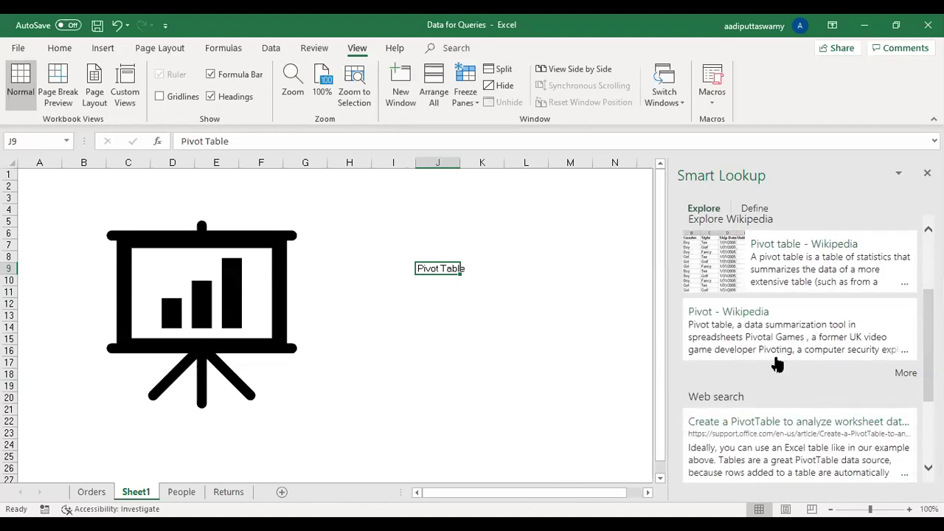
pyautogui.scroll(5, 776, 362)
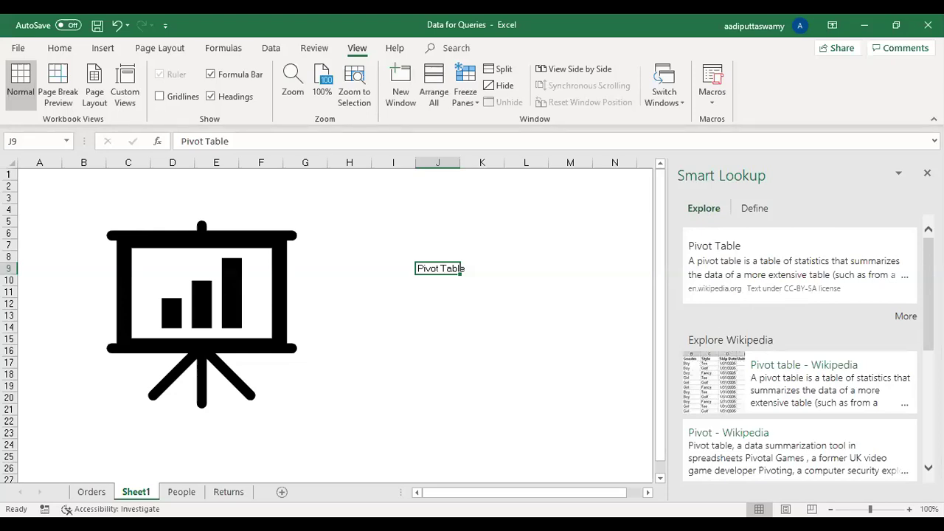
# Close the Smart Lookup pane and clear the contents of cell J9.
pyautogui.click(927, 172)
pyautogui.click(483, 327)
pyautogui.click(437, 270)
pyautogui.press('Delete')
# Search the Excel commands for "slice".
pyautogui.click(488, 51)
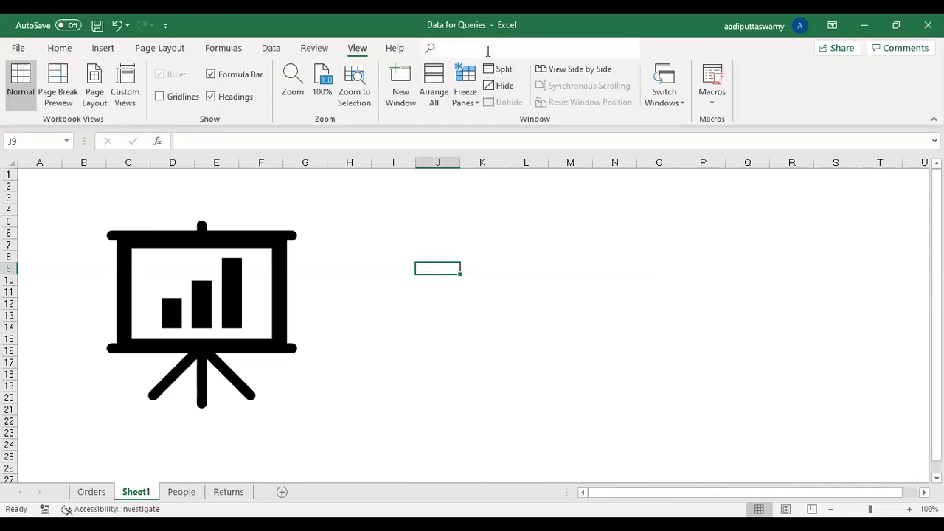
pyautogui.click(488, 51)
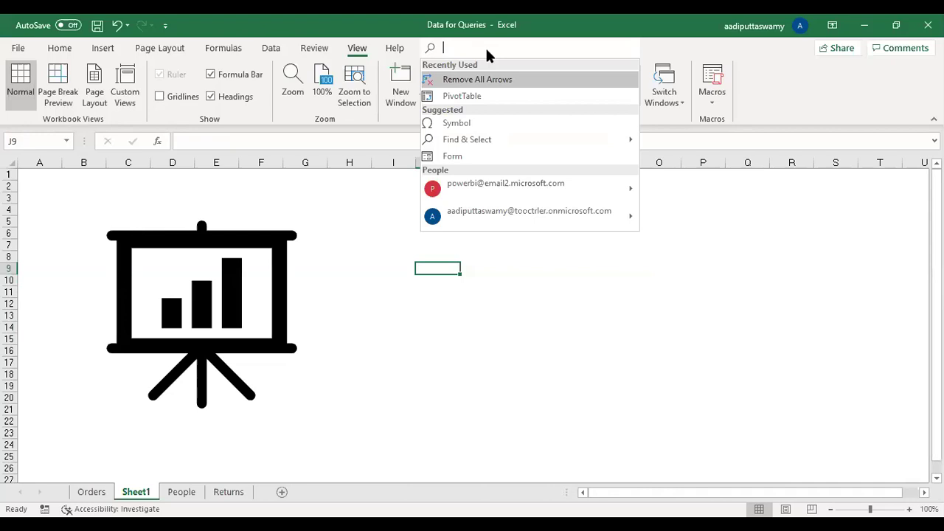
pyautogui.write('slice')
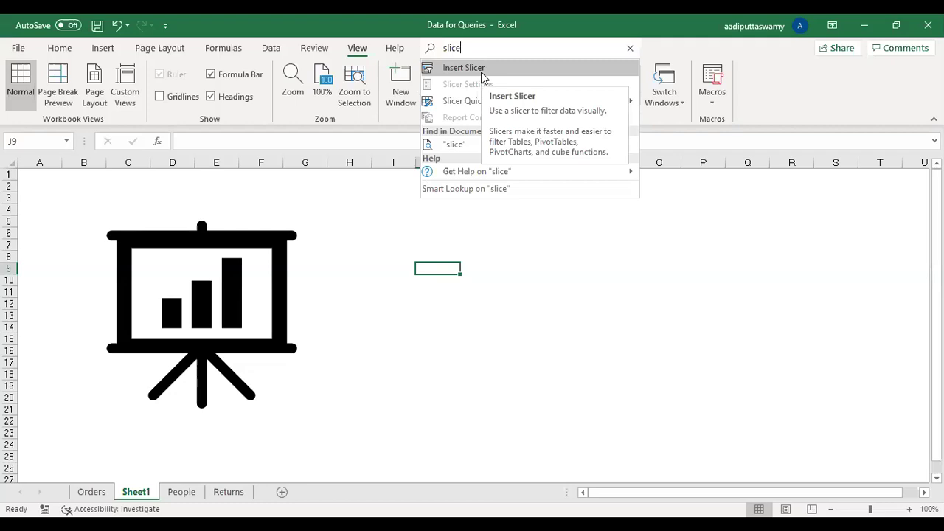
# Search the commands for "remove du" instead, and leave the search without running a command.
pyautogui.press('BackSpace')
pyautogui.press('BackSpace')
pyautogui.press('BackSpace')
pyautogui.press('BackSpace')
pyautogui.press('BackSpace')
pyautogui.write('r')
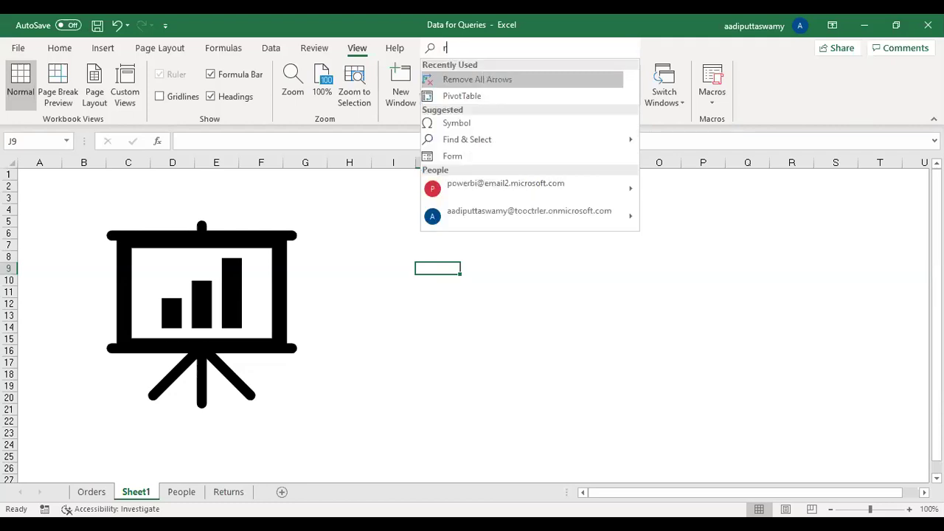
pyautogui.write('emove')
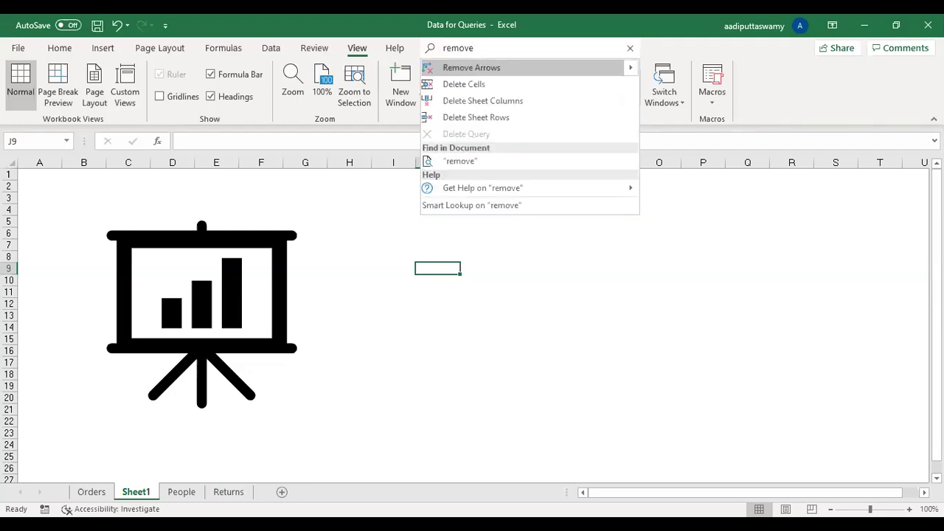
pyautogui.write(' du')
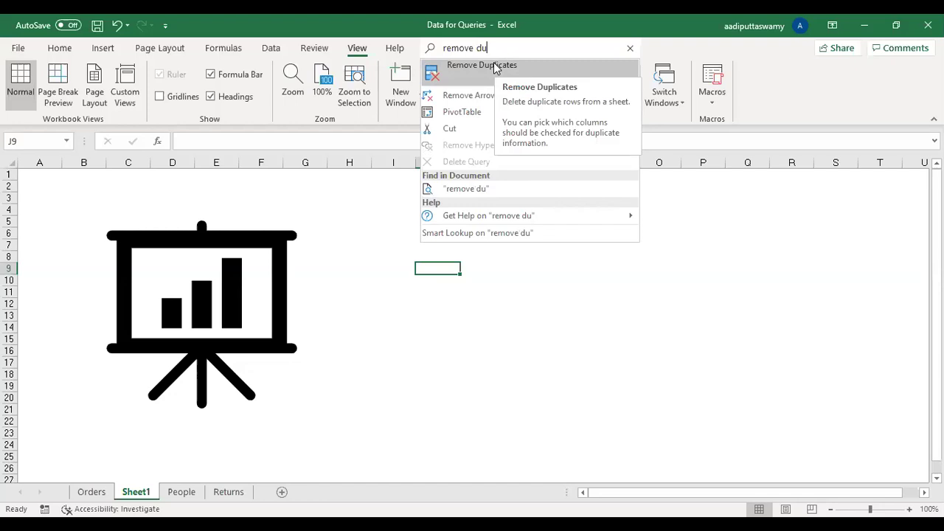
pyautogui.click(600, 294)
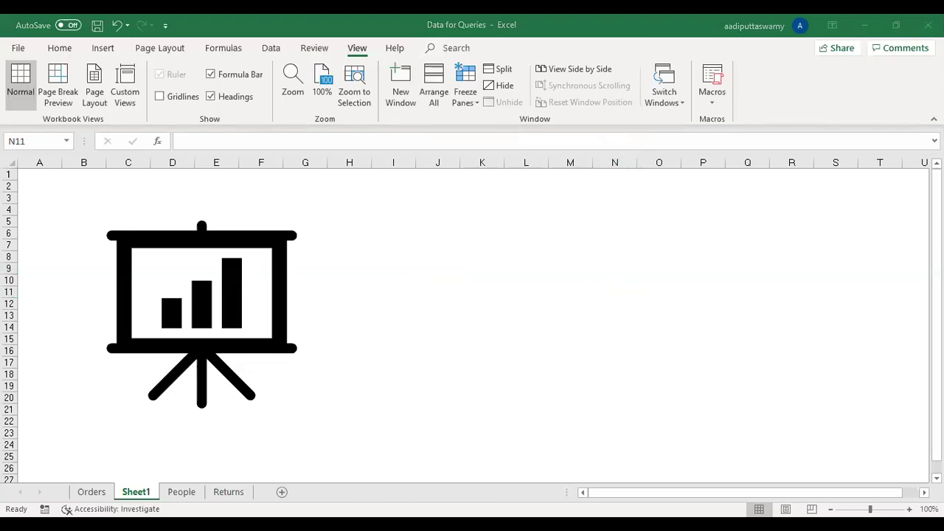
# Switch to the Raw Data workbook in Excel for the web and view the XLOOKUP formula in F5.
pyautogui.click(438, 313)
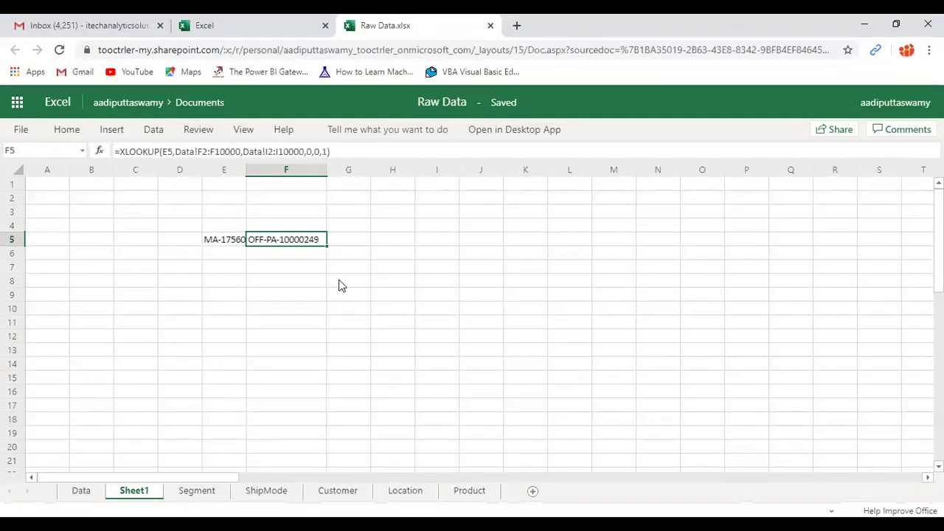
pyautogui.click(335, 272)
pyautogui.click(289, 244)
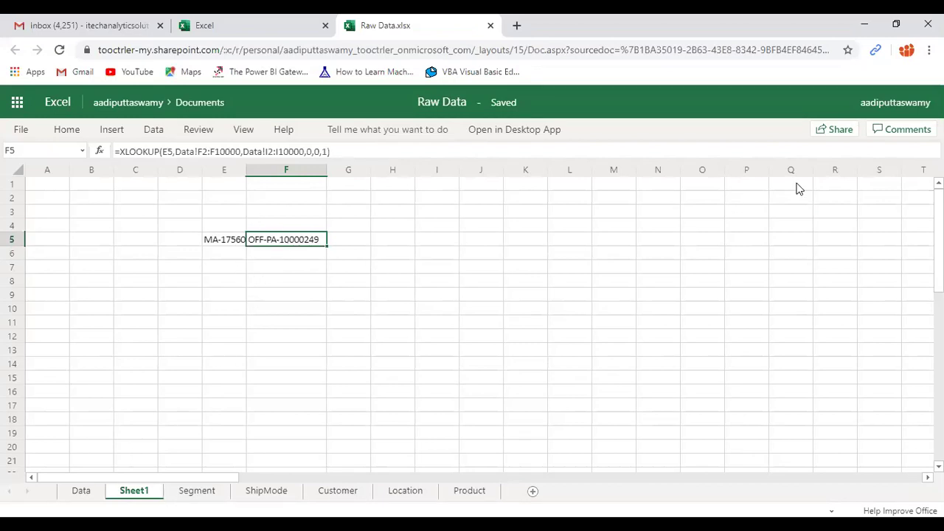
# On the Excel start page in the browser, look through the recent workbooks and the file options for Raw Data.
pyautogui.click(201, 29)
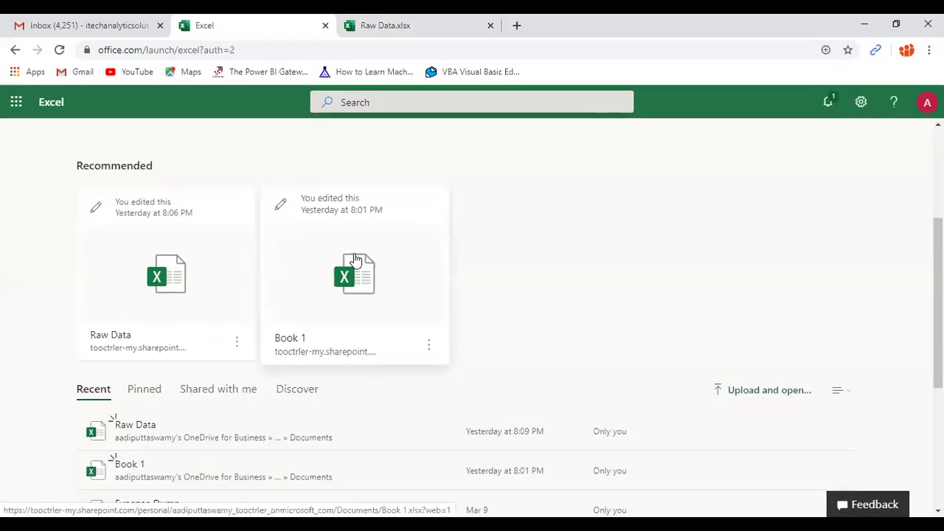
pyautogui.scroll(-3, 361, 304)
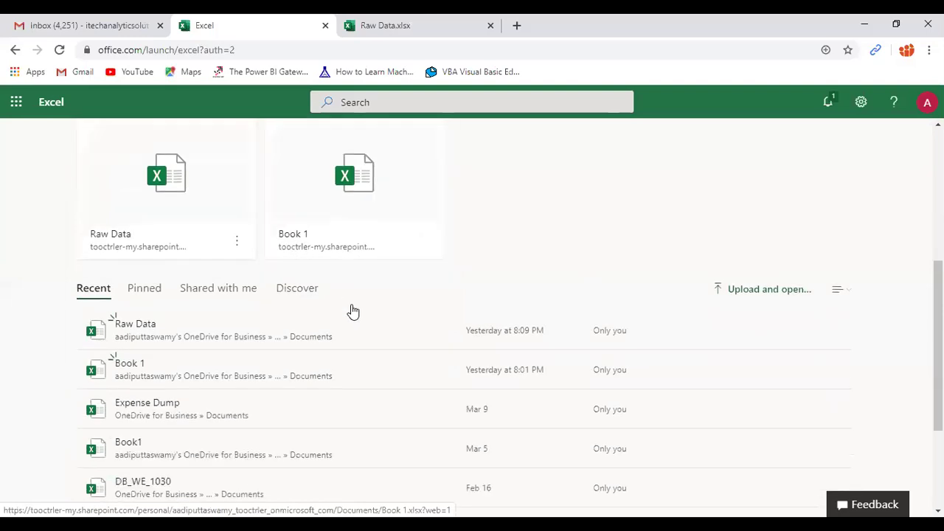
pyautogui.scroll(5, 204, 337)
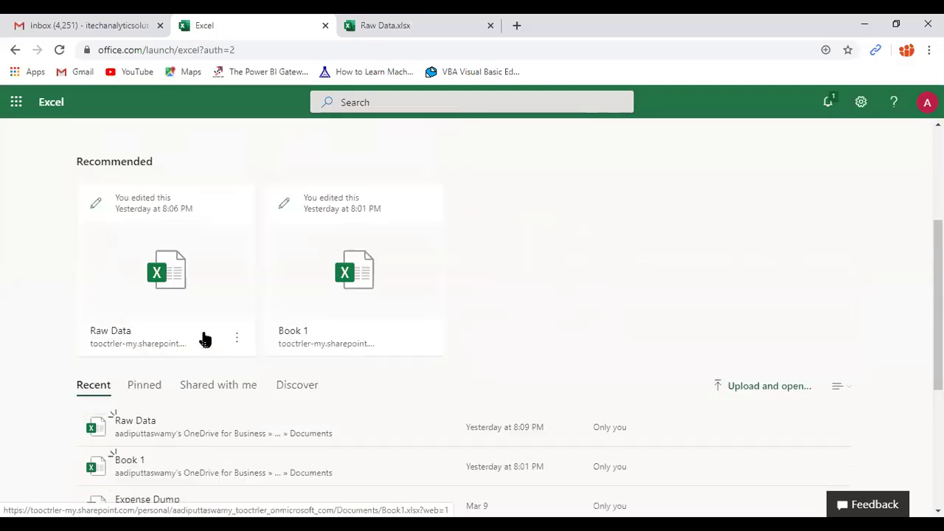
pyautogui.scroll(-6, 214, 291)
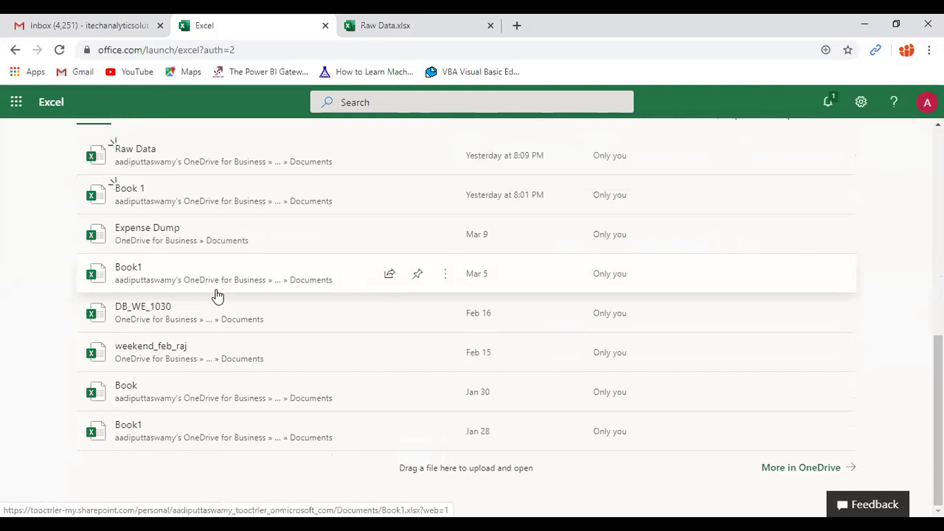
pyautogui.scroll(5, 214, 324)
pyautogui.scroll(-3, 222, 325)
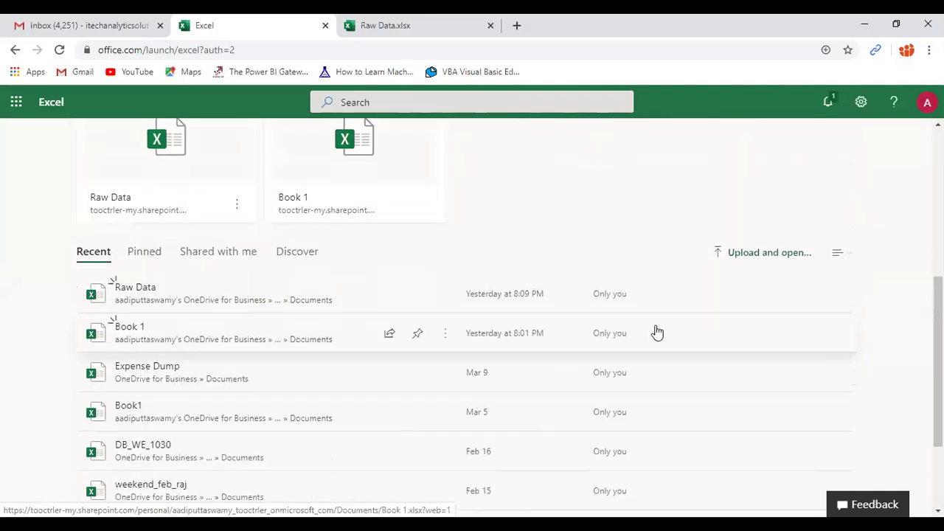
pyautogui.scroll(-2, 609, 288)
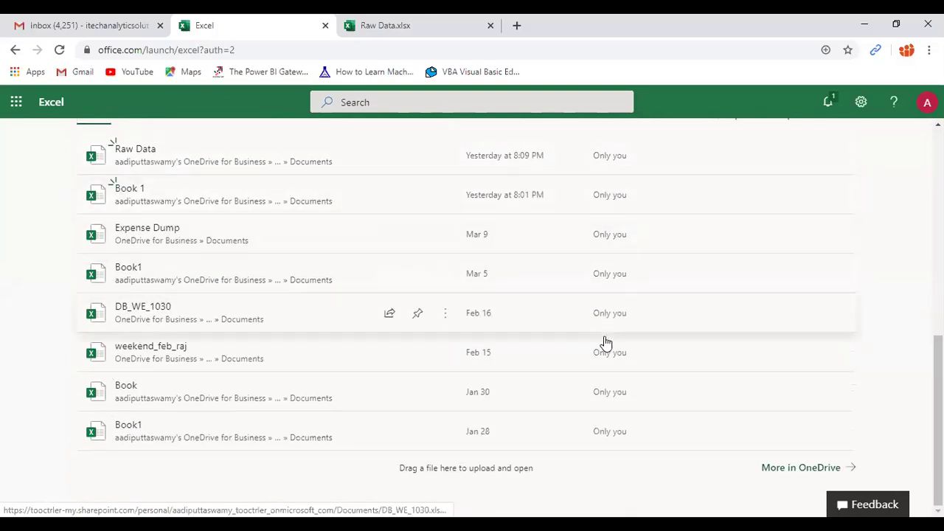
pyautogui.scroll(3, 177, 327)
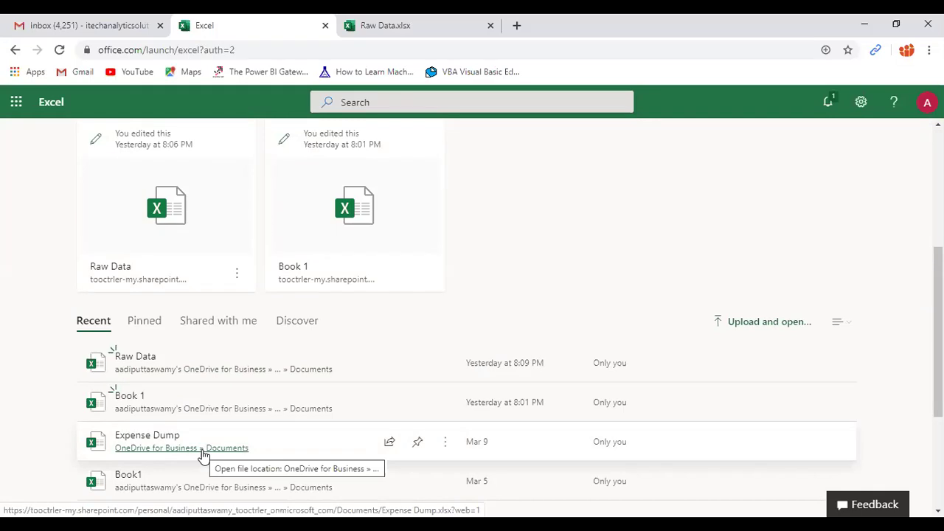
pyautogui.click(238, 274)
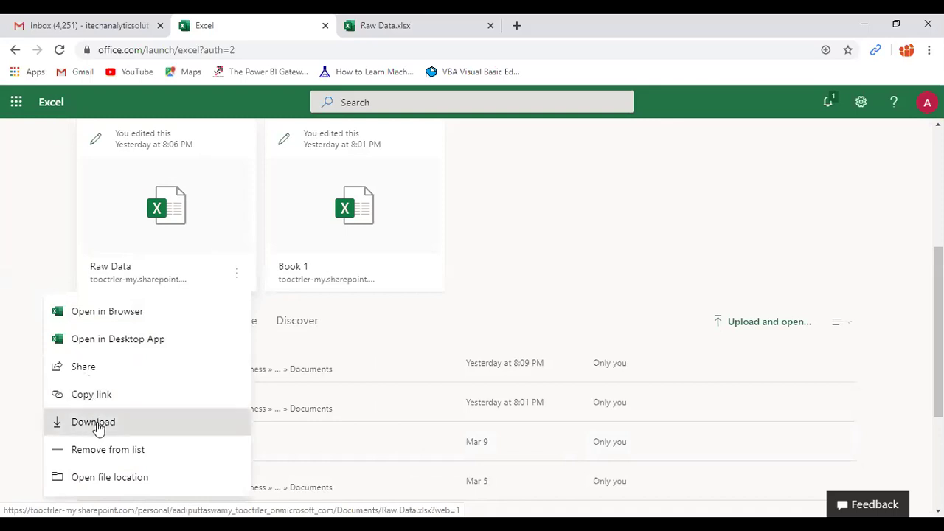
pyautogui.click(536, 224)
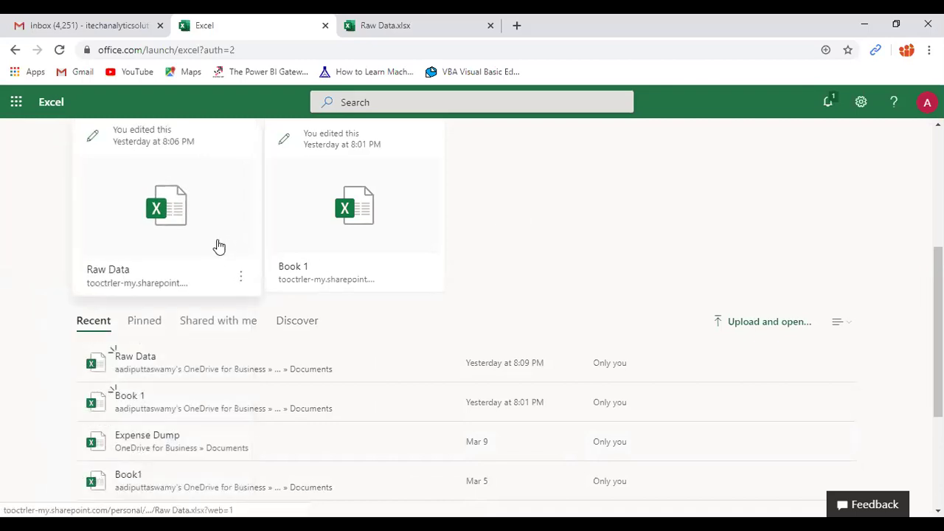
# Open the recommended Raw Data workbook in a new browser tab and display its Data sheet.
pyautogui.click(169, 220)
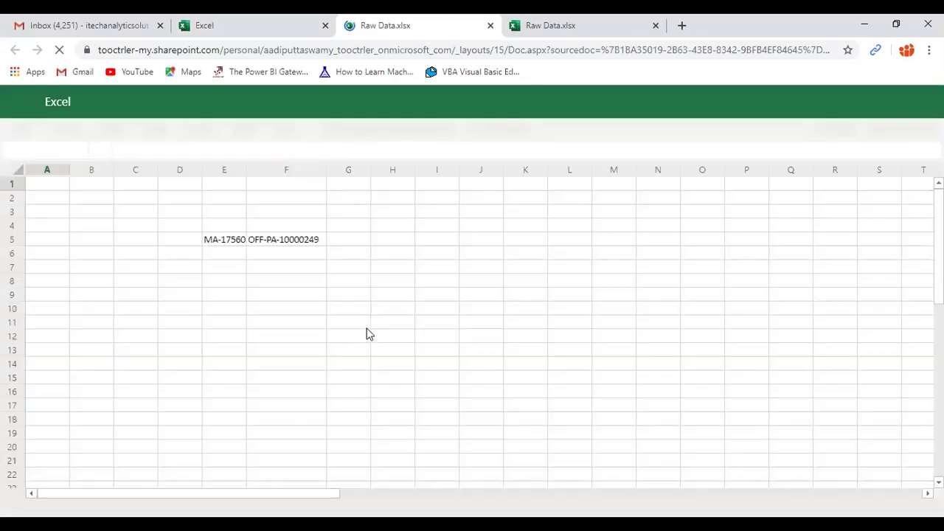
pyautogui.click(285, 325)
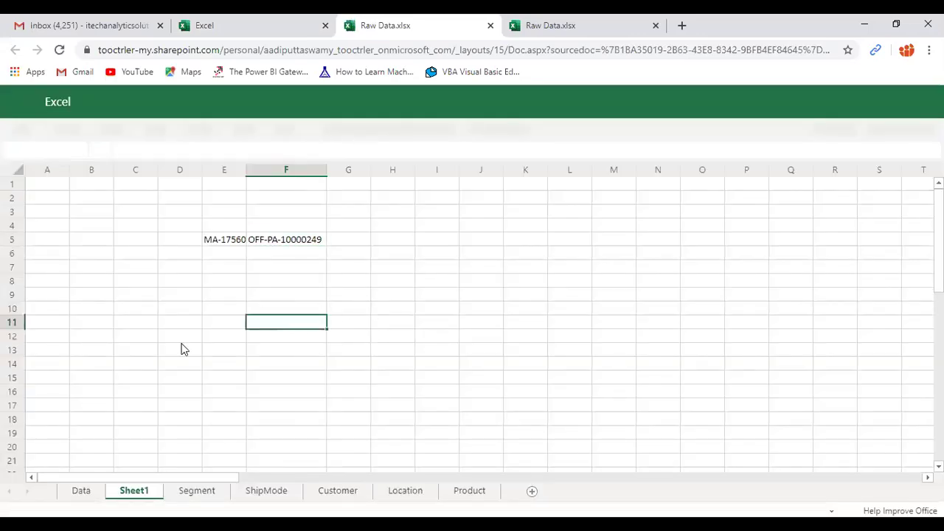
pyautogui.click(80, 491)
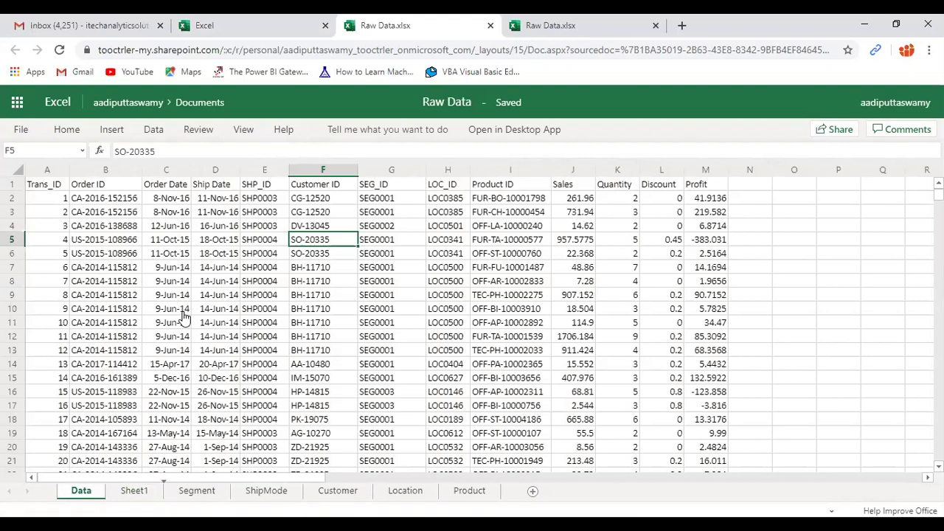
pyautogui.click(361, 280)
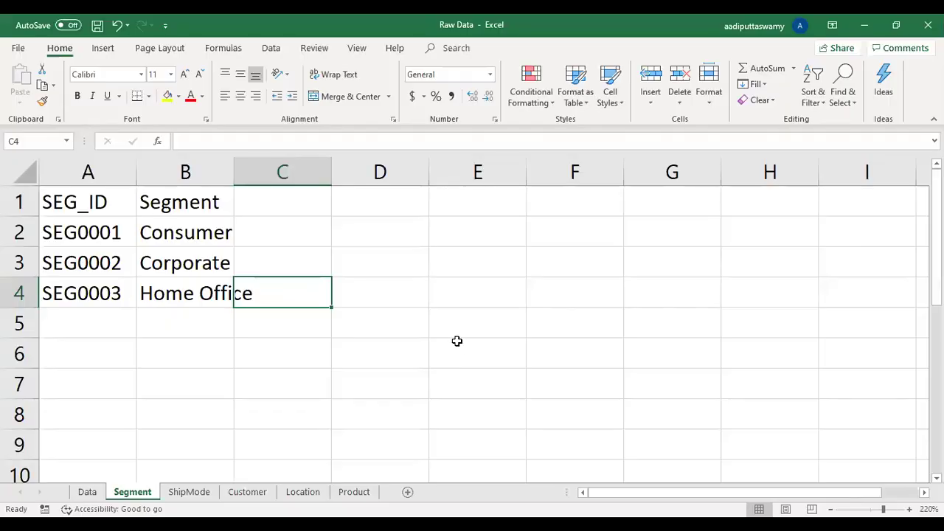
# In the desktop Raw Data workbook, review the data tools on the Segment sheet and close the workbook.
pyautogui.click(457, 341)
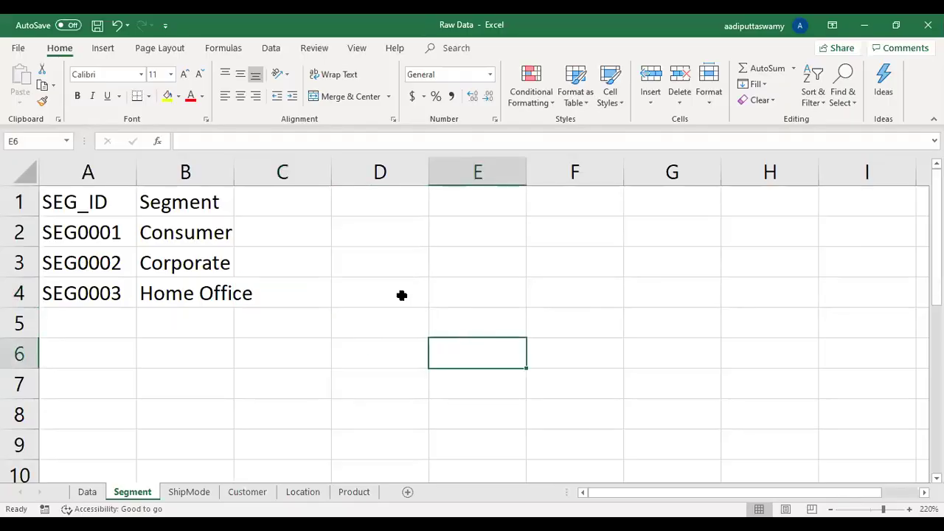
pyautogui.click(400, 293)
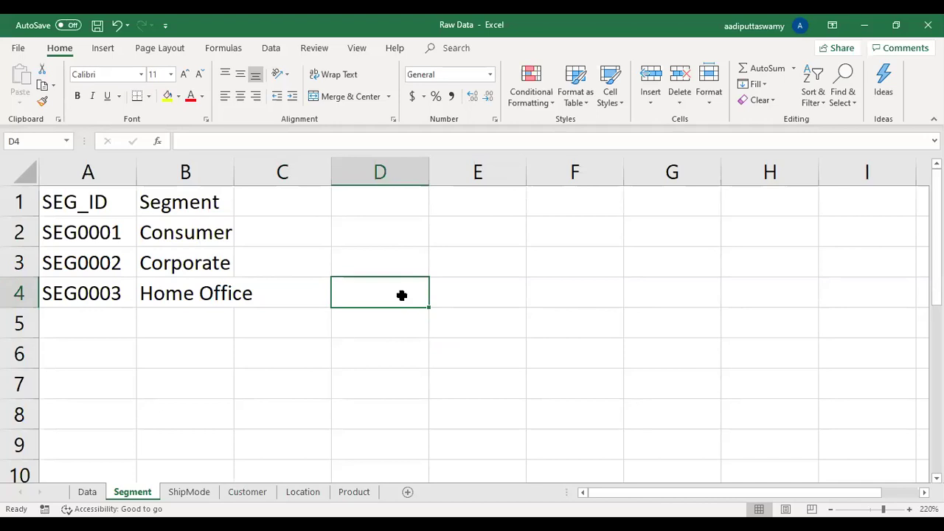
pyautogui.click(272, 49)
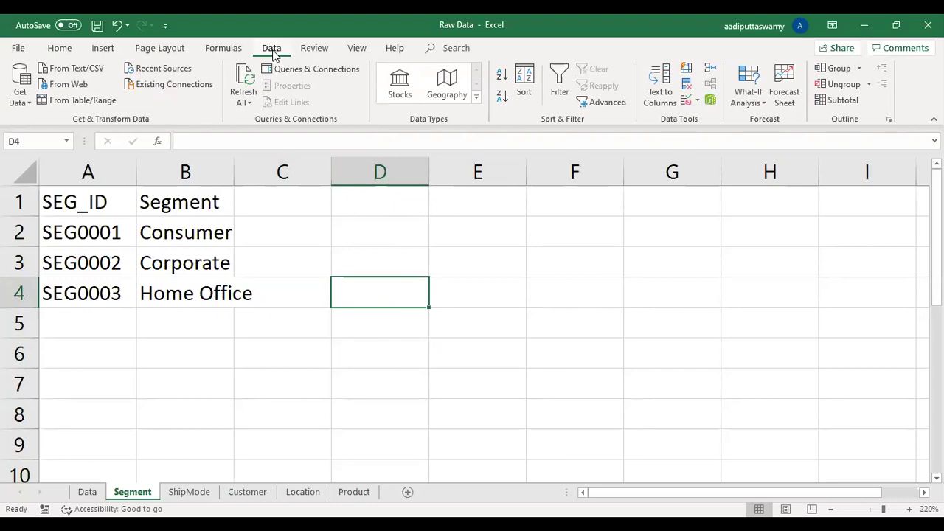
pyautogui.click(273, 302)
pyautogui.hotkey('alt', 'f')
pyautogui.press('c')
pyautogui.click(461, 303)
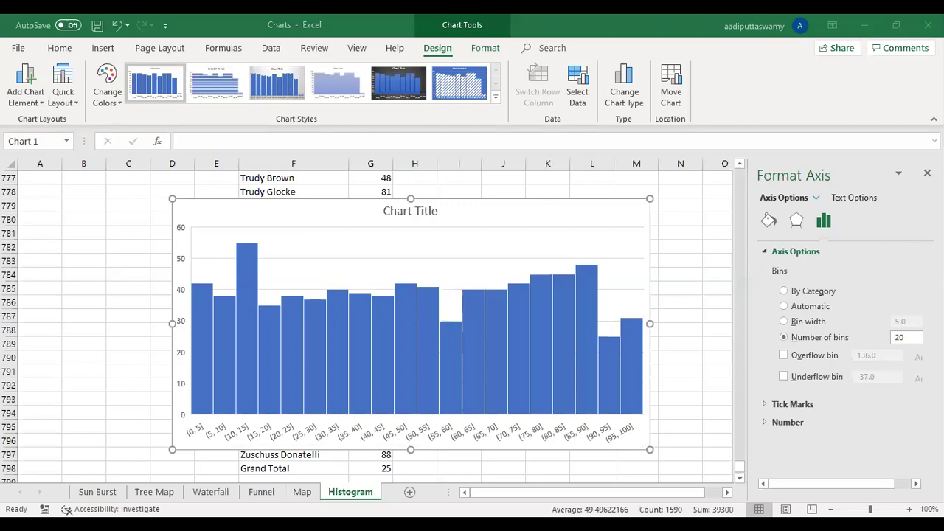
# Select the horizontal axis of the histogram in the Charts workbook.
pyautogui.click(413, 431)
pyautogui.click(552, 33)
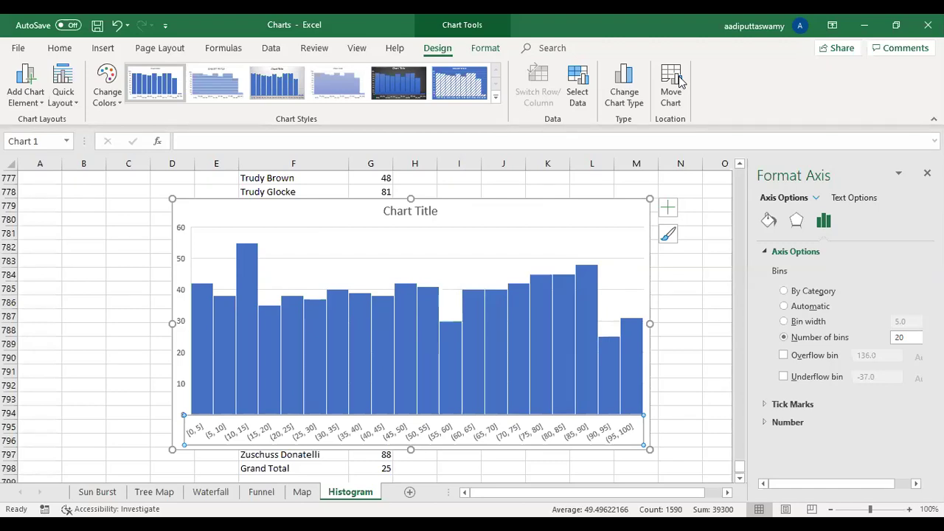
# Close the Charts workbook without saving its changes.
pyautogui.click(128, 233)
pyautogui.click(21, 48)
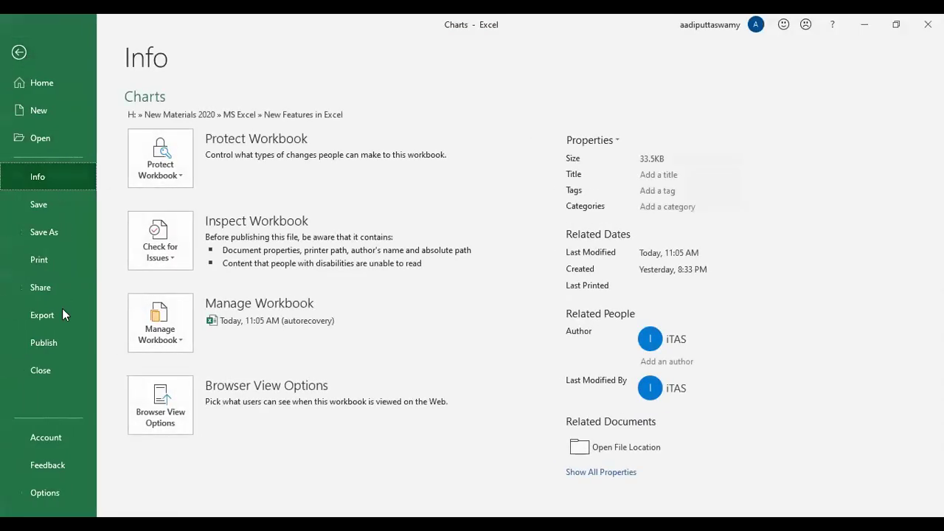
pyautogui.click(60, 372)
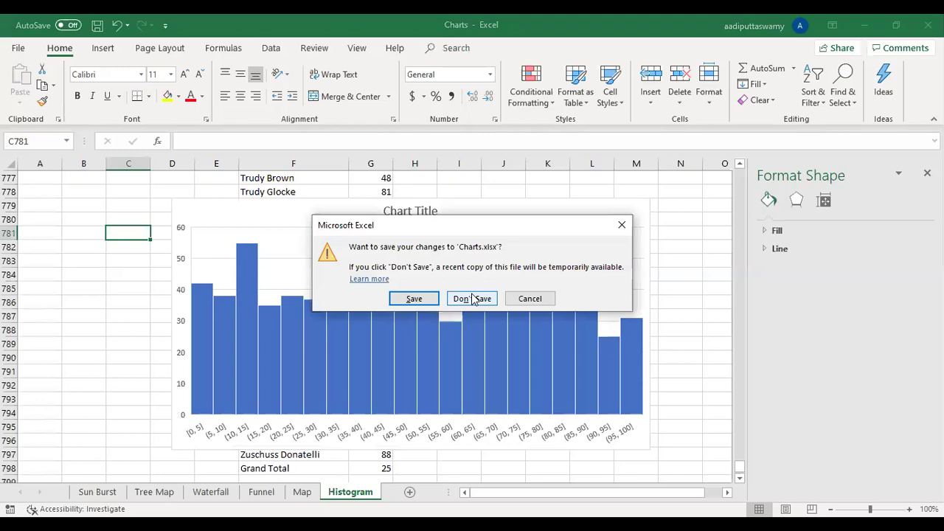
pyautogui.click(473, 299)
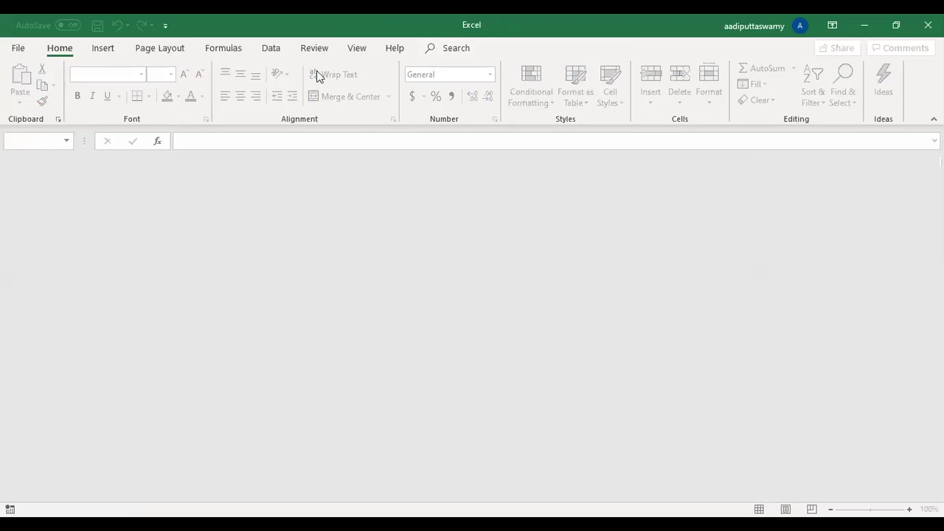
# Create a new blank workbook and display the data commands.
pyautogui.click(271, 49)
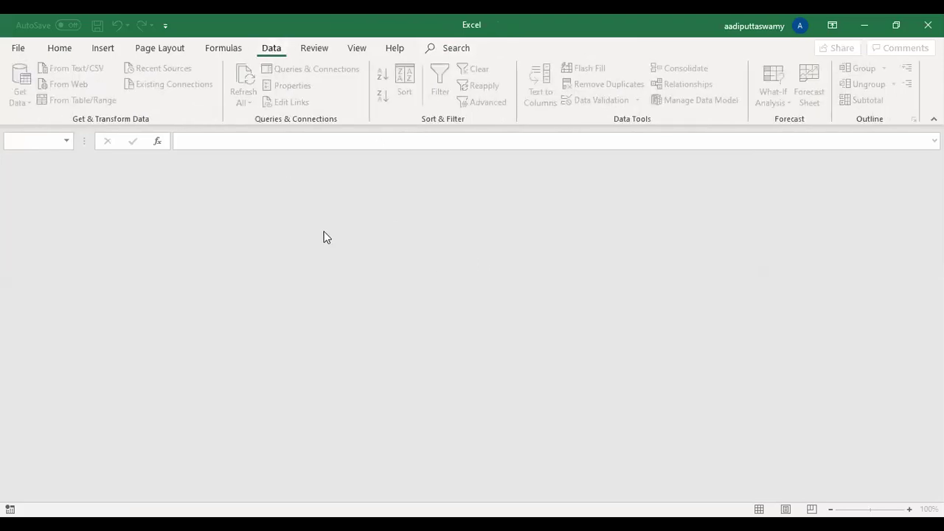
pyautogui.hotkey('ctrl', 'n')
pyautogui.click(315, 246)
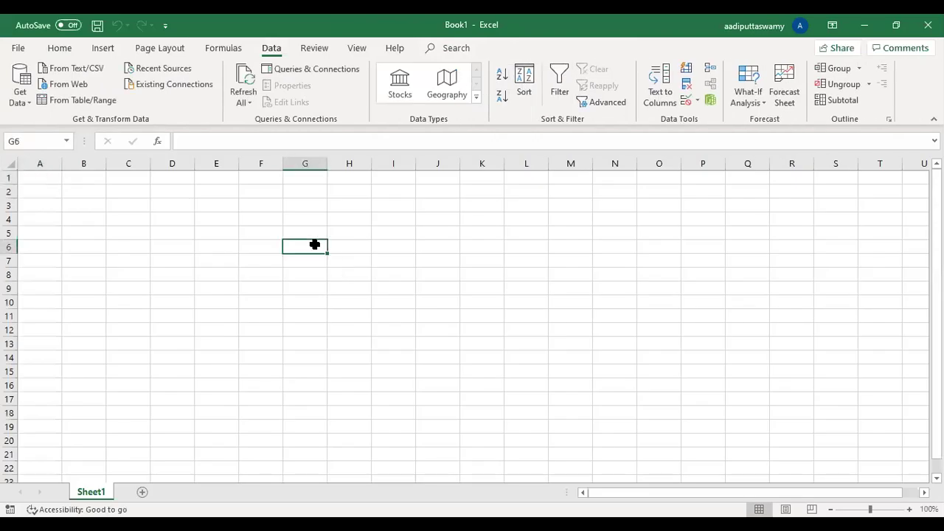
# Import data from the Raw Data workbook in the New Features in Excel folder.
pyautogui.click(28, 105)
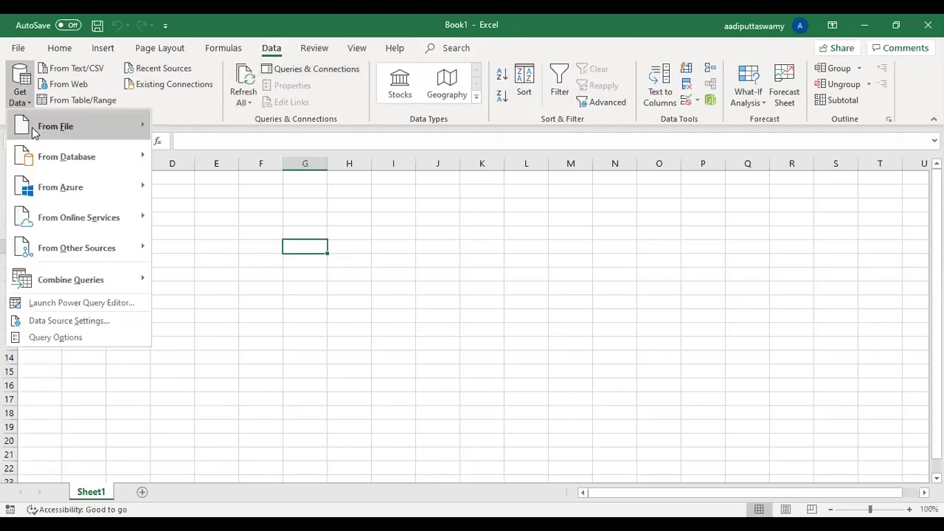
pyautogui.moveTo(33, 131)
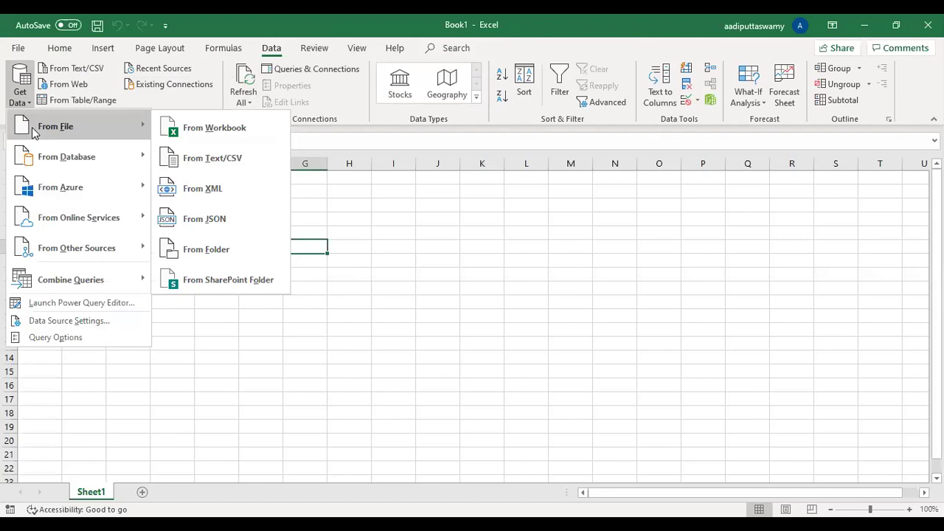
pyautogui.click(201, 131)
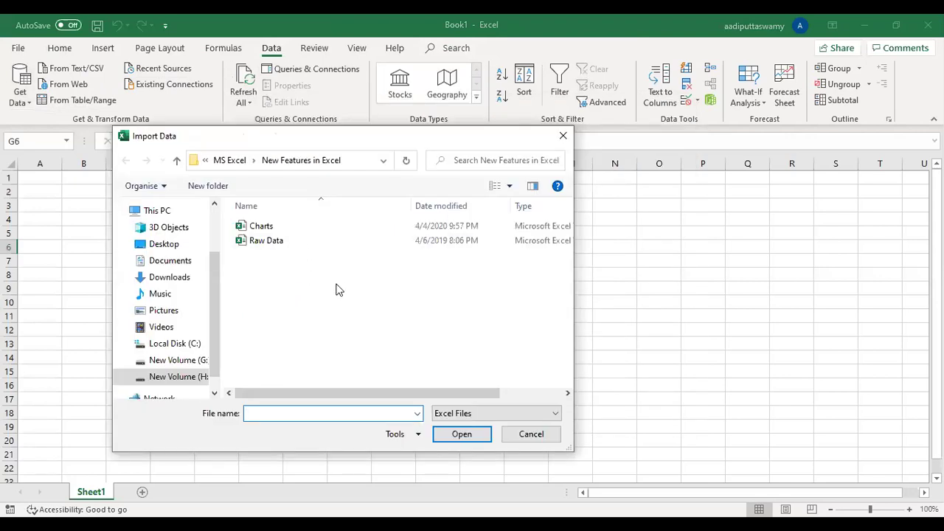
pyautogui.click(273, 242)
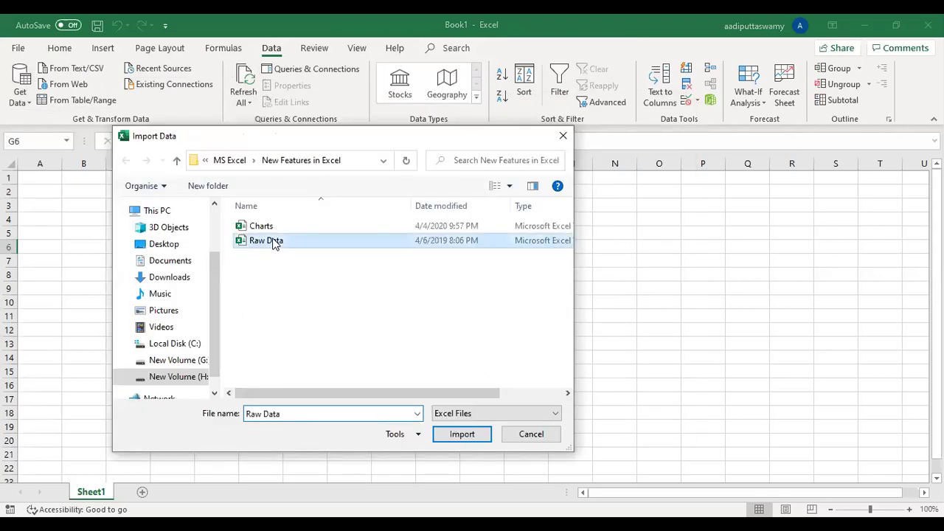
pyautogui.click(455, 436)
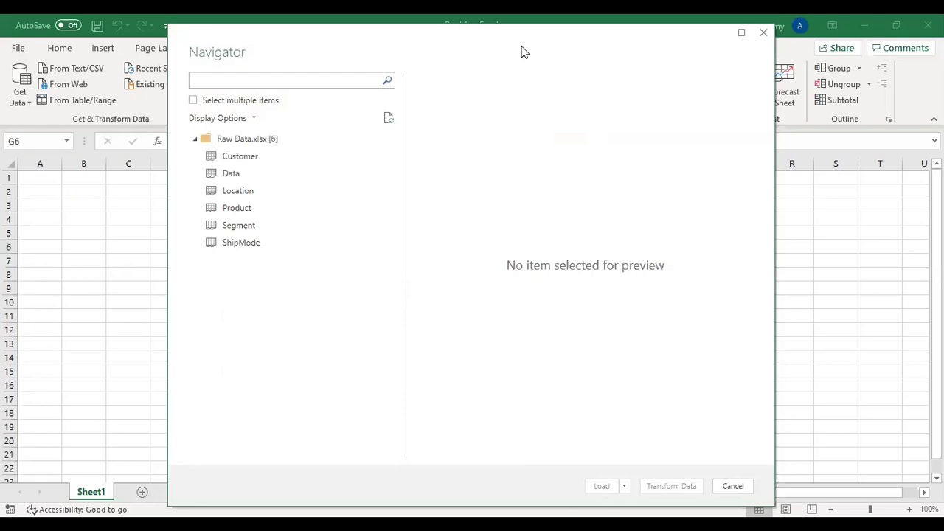
# Enable selection of multiple items and load the Data, Location, Customer and Segment tables.
pyautogui.moveTo(331, 40); pyautogui.dragTo(297, 65)
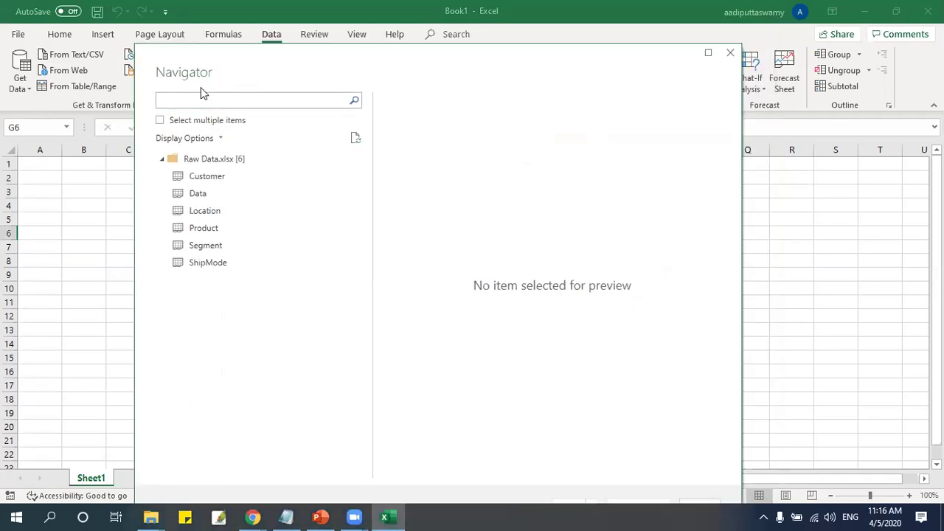
pyautogui.click(160, 121)
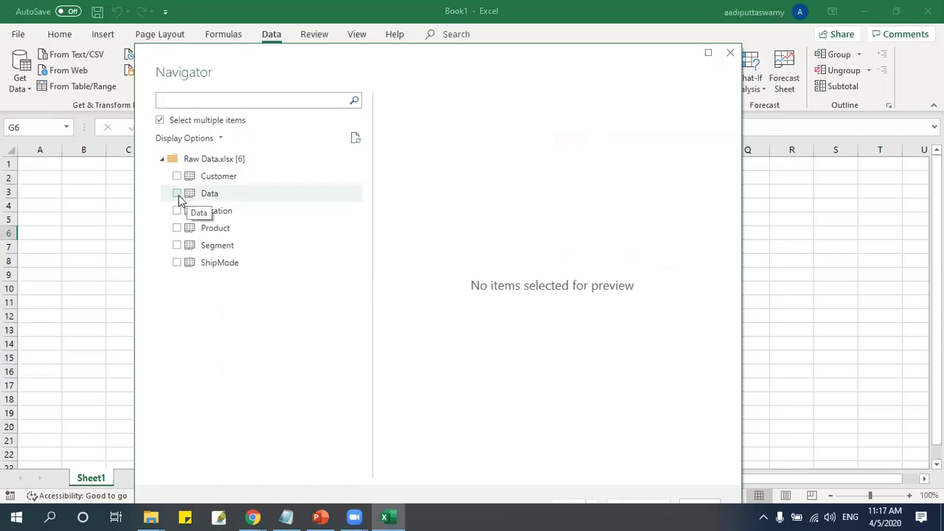
pyautogui.click(177, 194)
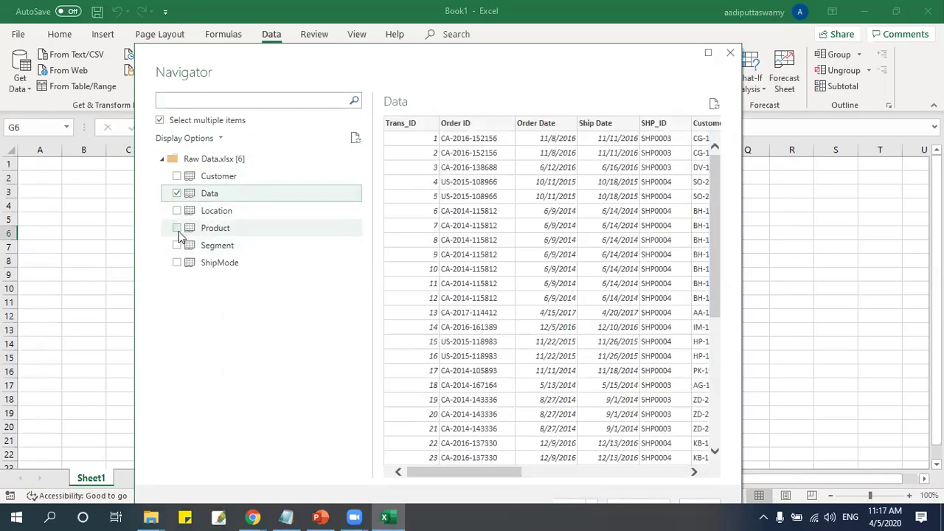
pyautogui.click(177, 211)
pyautogui.click(177, 176)
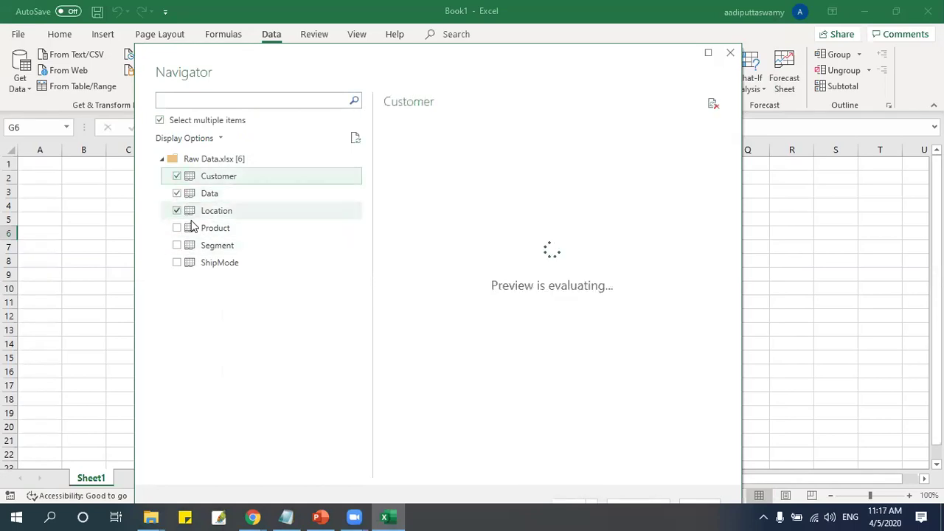
pyautogui.click(177, 245)
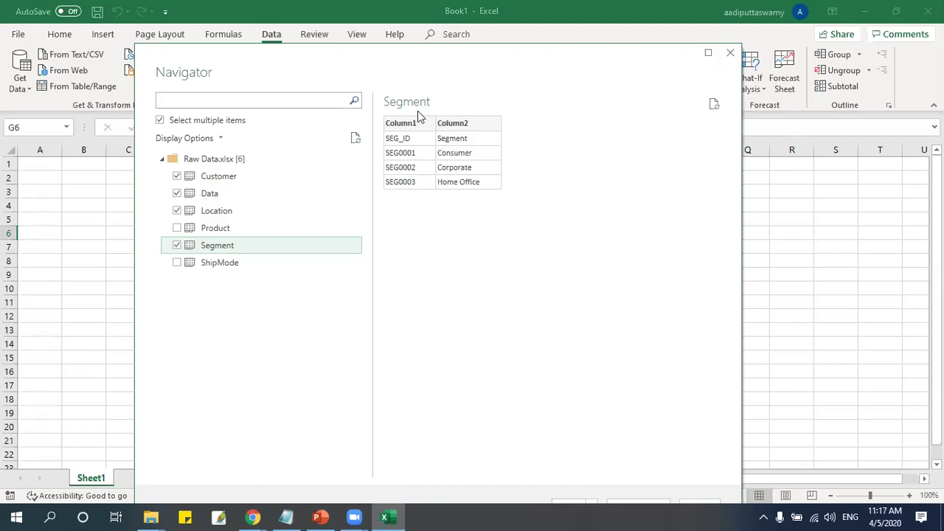
pyautogui.moveTo(415, 59); pyautogui.dragTo(411, 37)
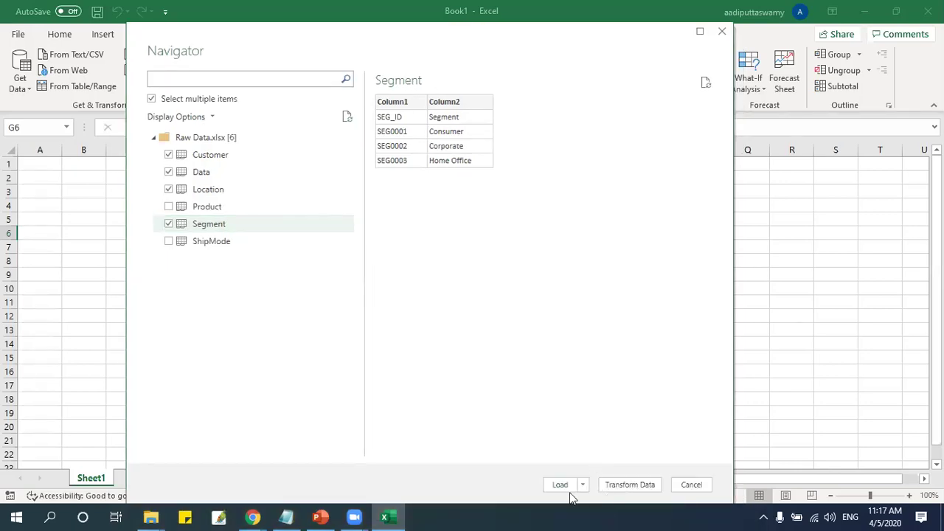
pyautogui.click(560, 484)
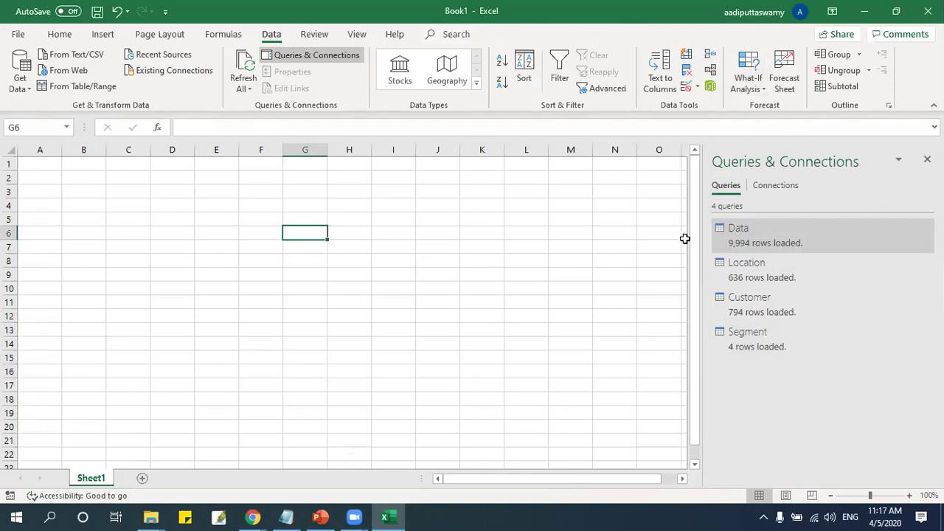
# Preview the contents of the loaded Customer query and select cell I7 on Sheet1.
pyautogui.click(615, 246)
pyautogui.moveTo(738, 295)
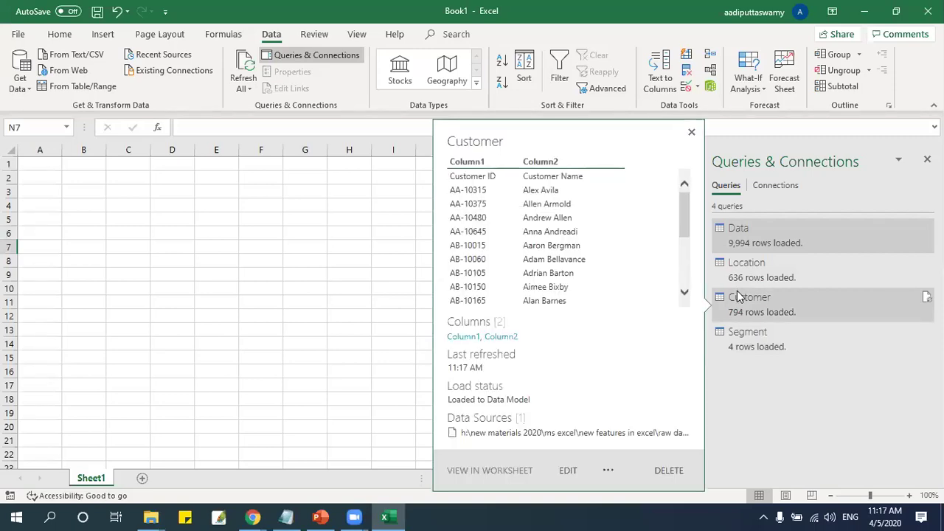
pyautogui.click(402, 247)
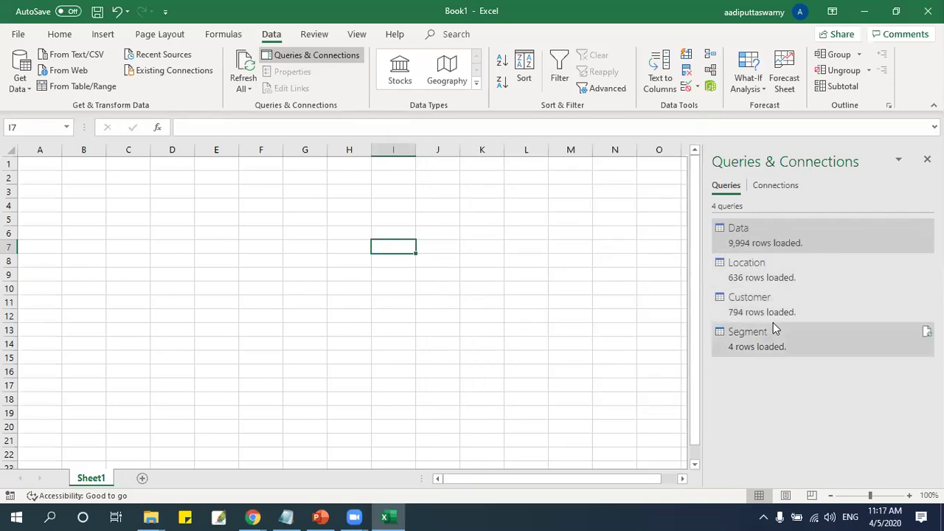
pyautogui.moveTo(773, 325)
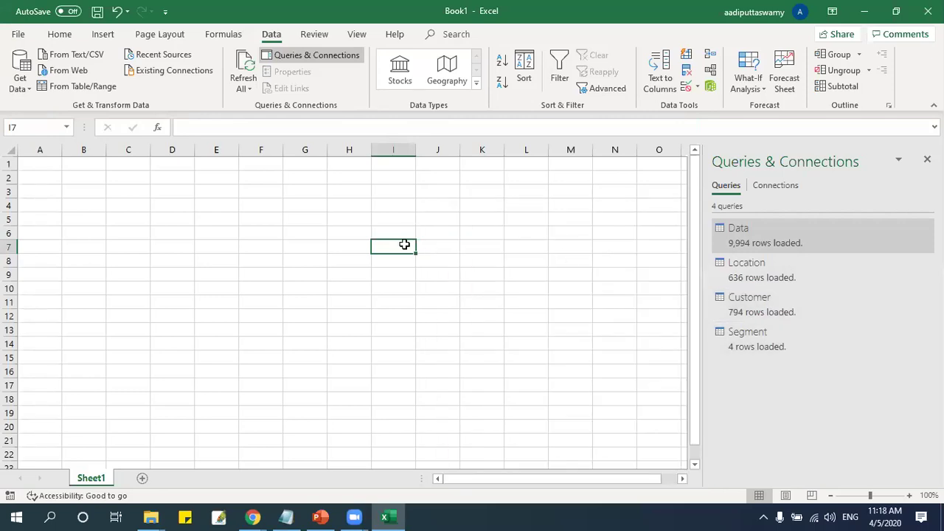
# Insert a PivotTable from this workbook's Data Model on the existing worksheet at Sheet1!$I$7.
pyautogui.click(114, 37)
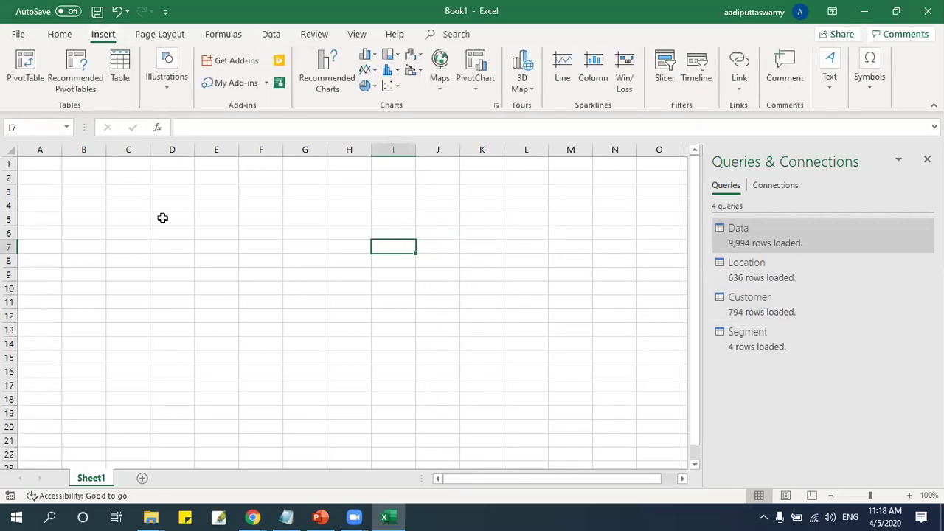
pyautogui.click(25, 70)
pyautogui.click(270, 301)
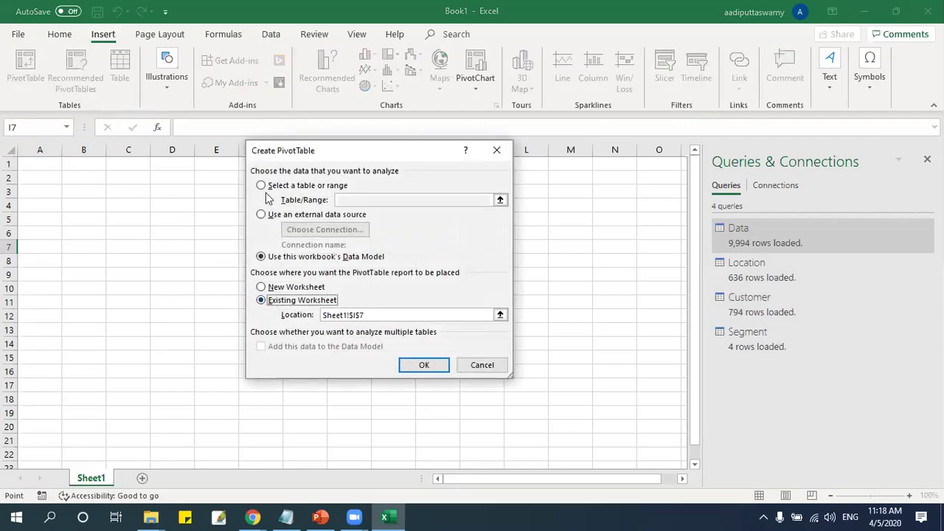
pyautogui.moveTo(350, 154); pyautogui.dragTo(224, 163)
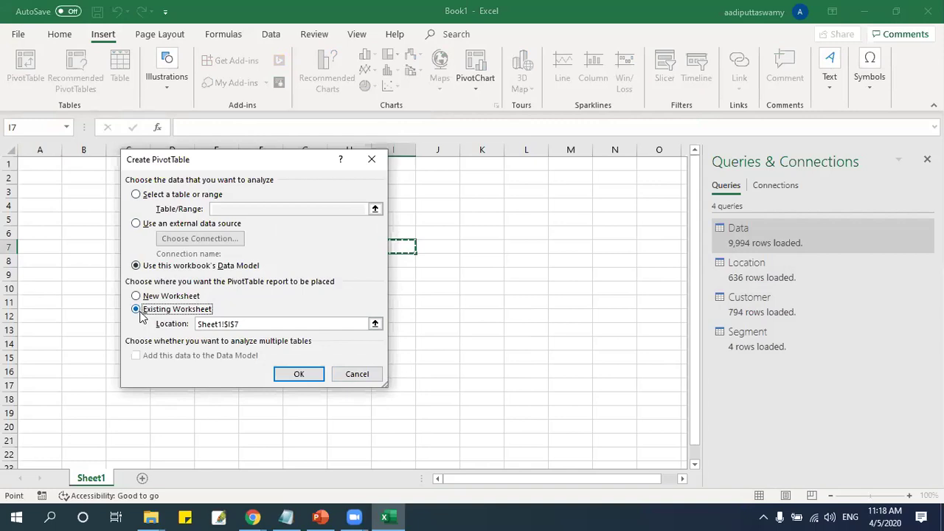
pyautogui.click(300, 375)
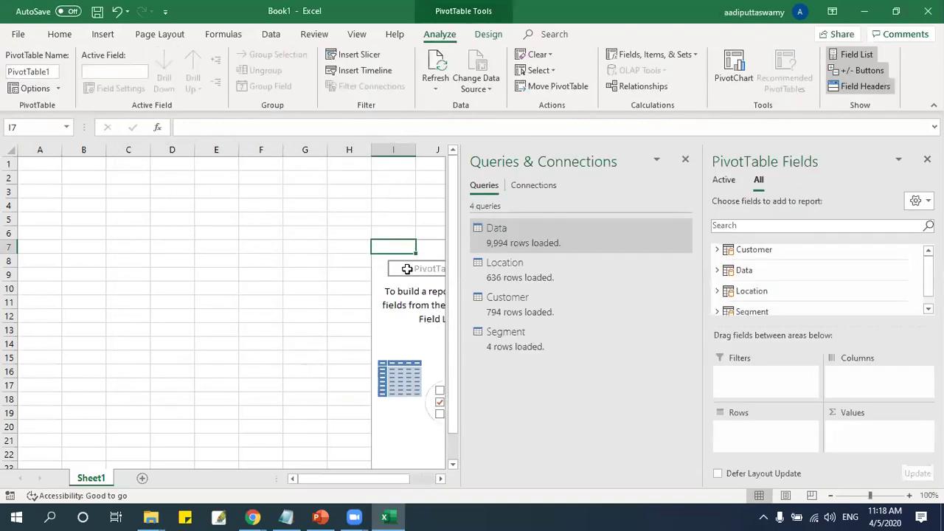
# Check the Customer table's PivotTable fields, open the Data query for editing and view the Location query in the Power Query Editor.
pyautogui.click(719, 252)
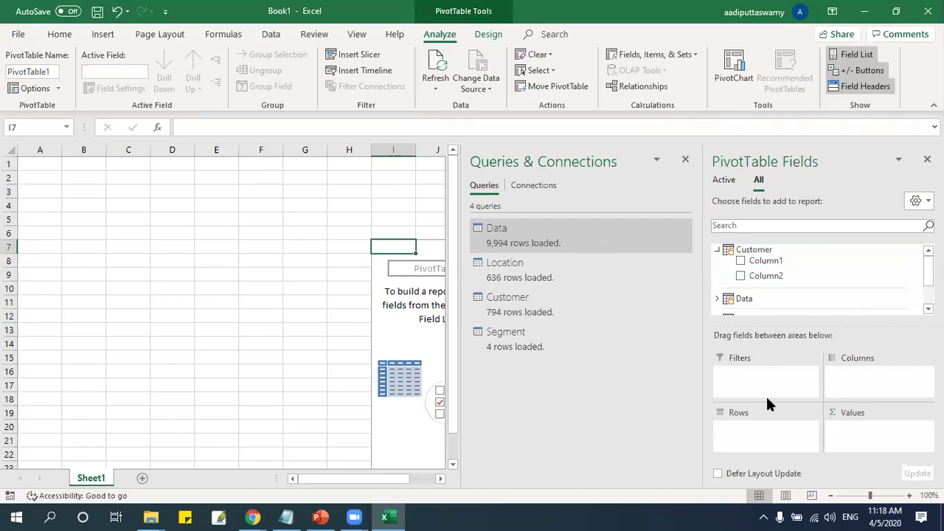
pyautogui.rightClick(538, 235)
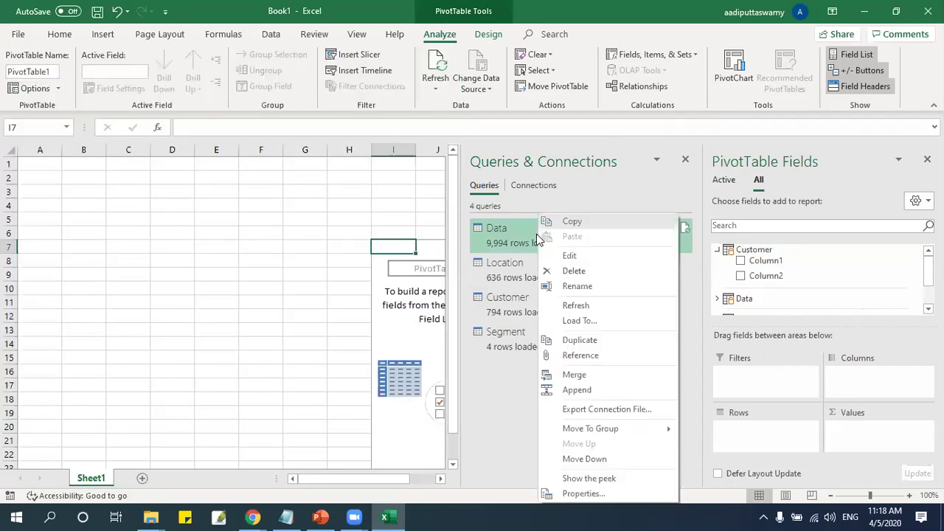
pyautogui.click(578, 258)
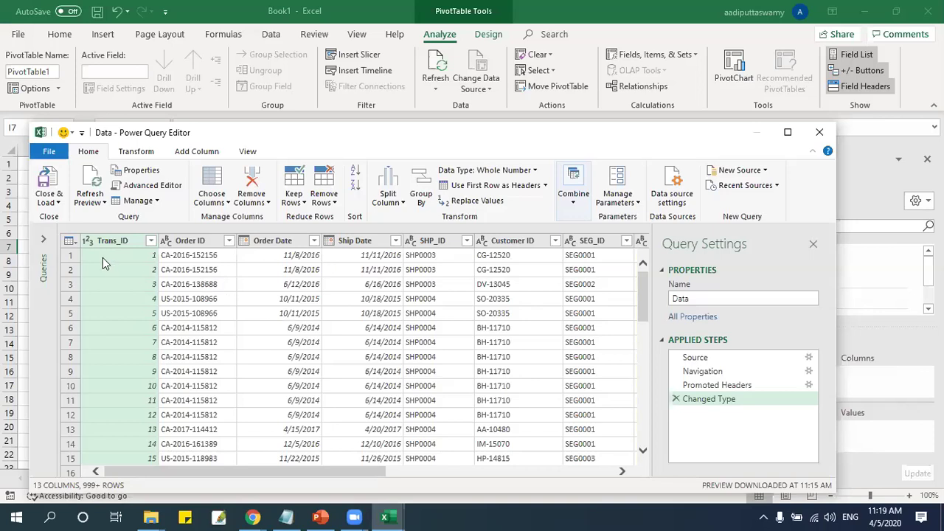
pyautogui.click(44, 239)
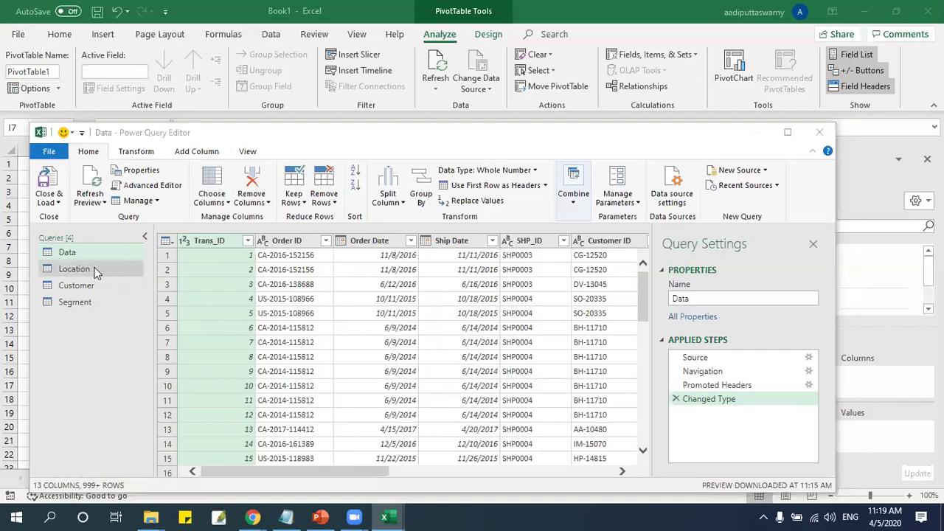
pyautogui.click(94, 269)
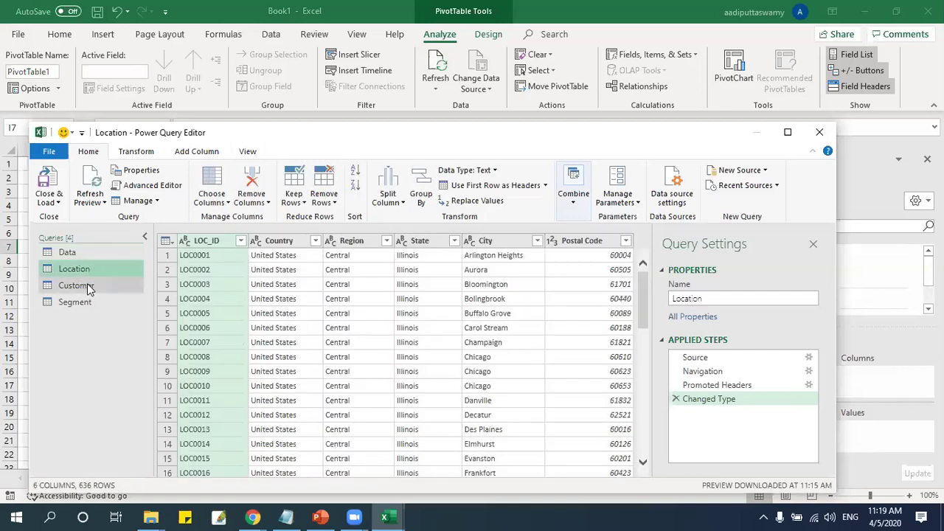
pyautogui.click(76, 254)
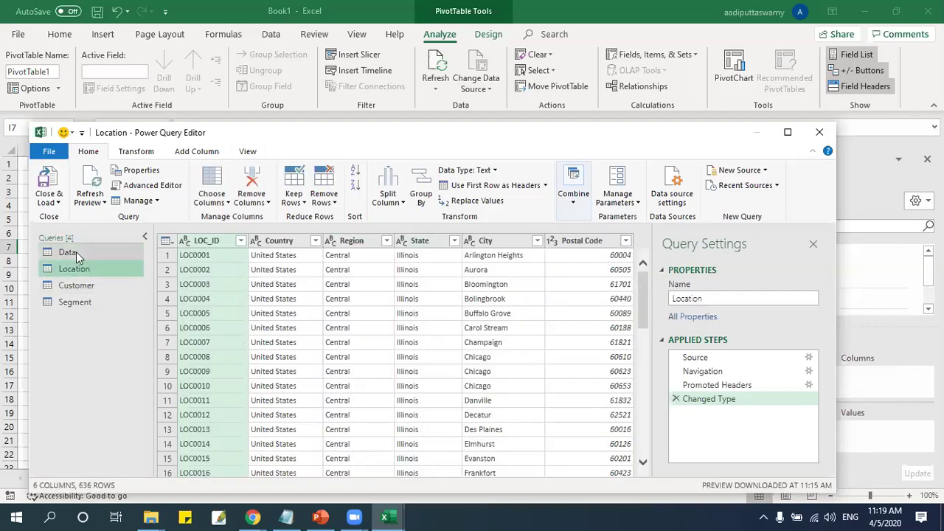
# Promote the first row to headers in the Customer query and display the Segment query with its first row as headers.
pyautogui.click(96, 286)
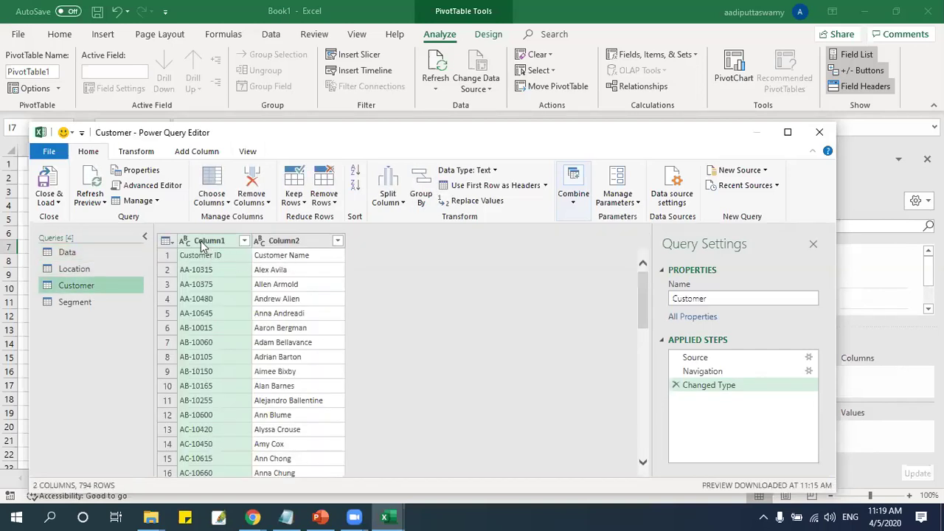
pyautogui.click(463, 188)
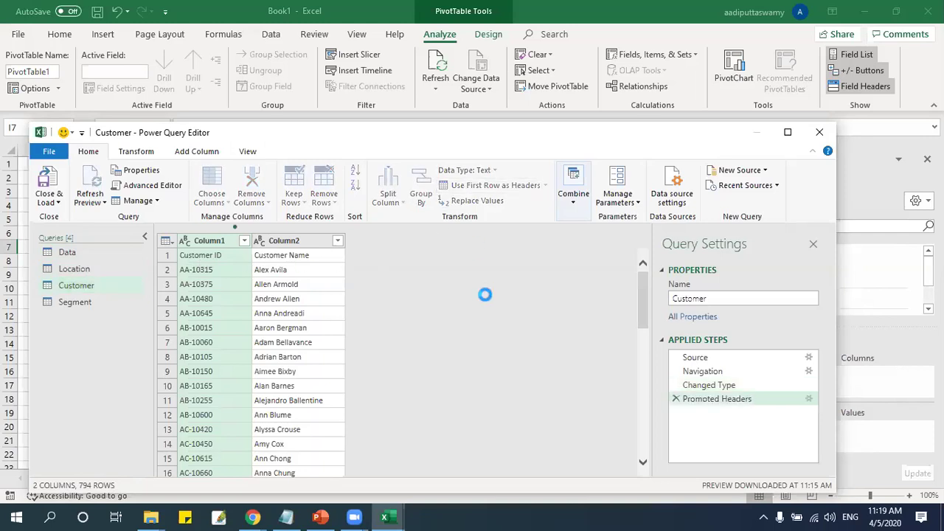
pyautogui.click(110, 301)
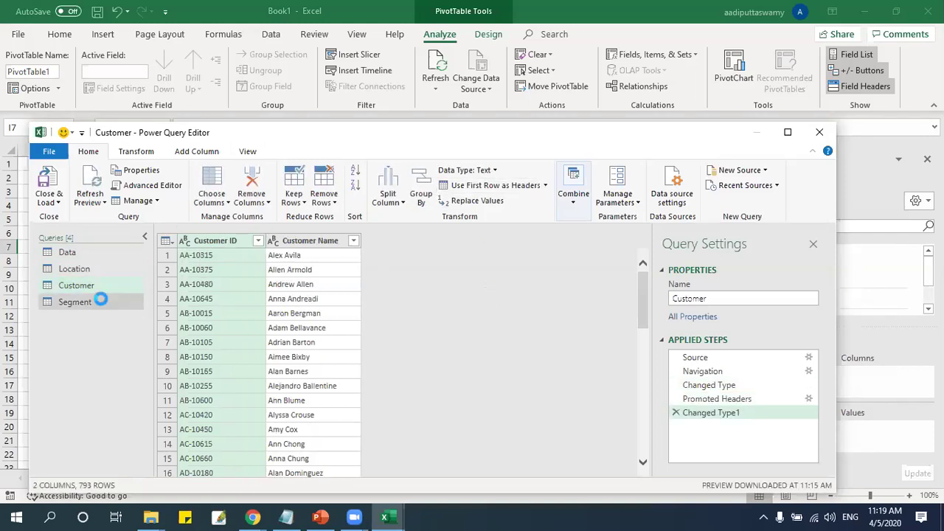
pyautogui.click(476, 189)
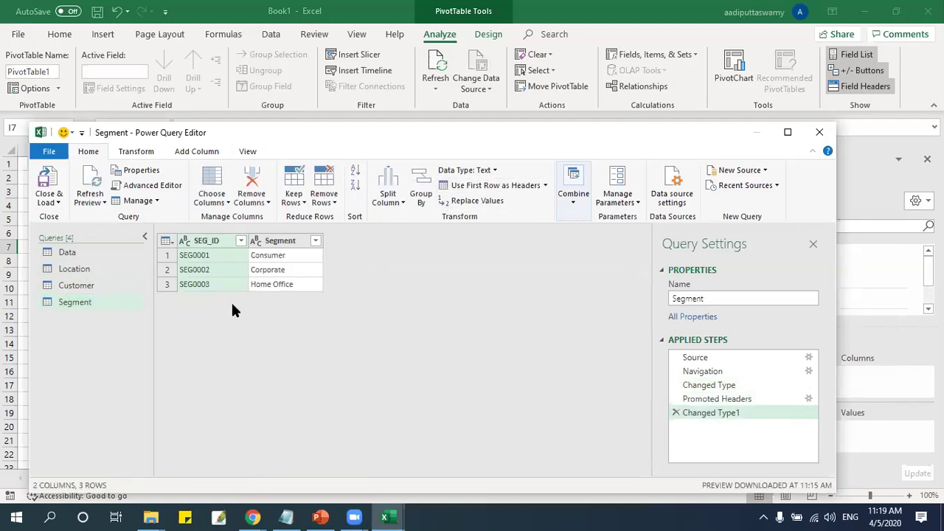
# Close the Power Query Editor and keep the query changes.
pyautogui.moveTo(520, 136); pyautogui.dragTo(599, 113)
pyautogui.click(899, 117)
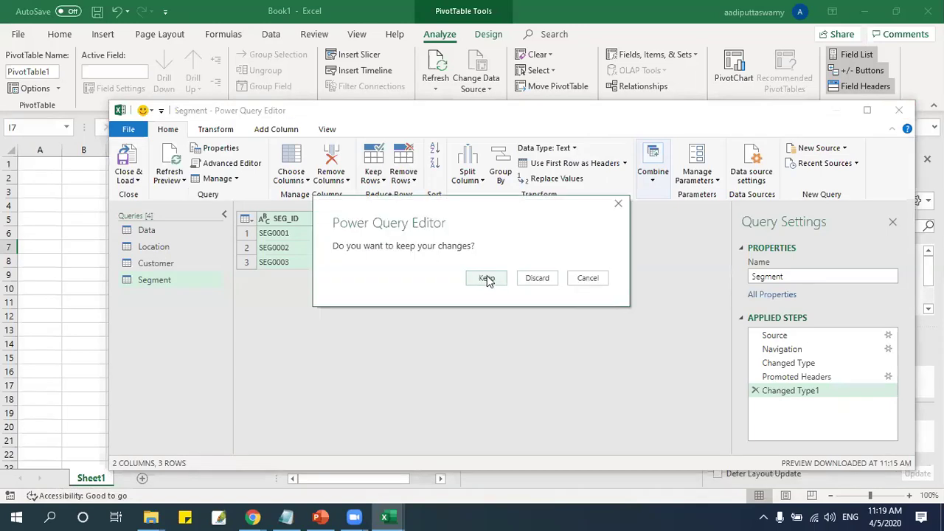
pyautogui.click(487, 279)
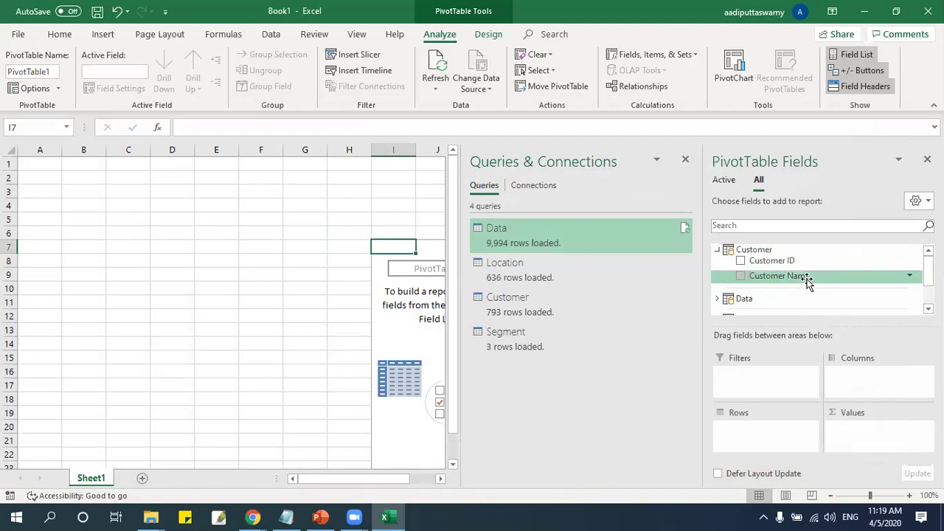
# Build the PivotTable with Customer Name from the Customer table as rows and Sales from the Data table as summed values.
pyautogui.moveTo(799, 276); pyautogui.dragTo(772, 429)
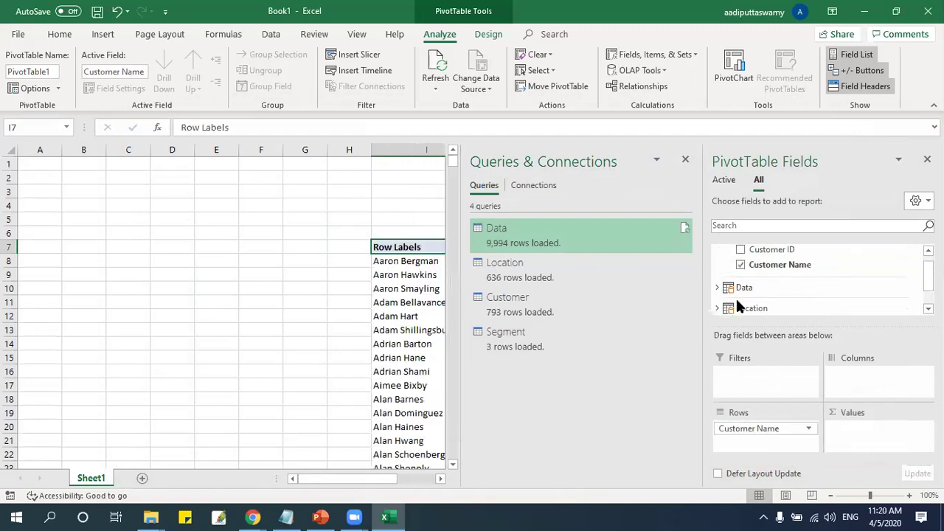
pyautogui.click(717, 287)
pyautogui.scroll(-5, 807, 294)
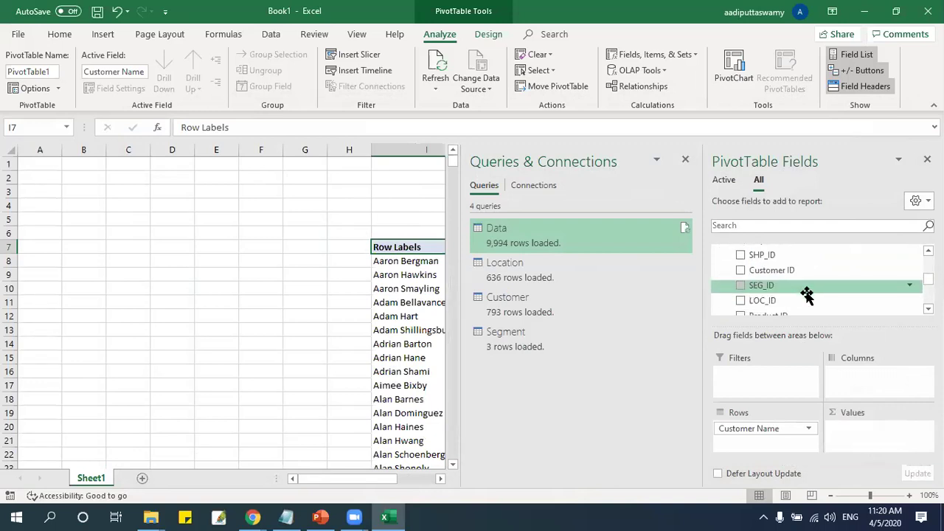
pyautogui.moveTo(763, 266); pyautogui.dragTo(845, 427)
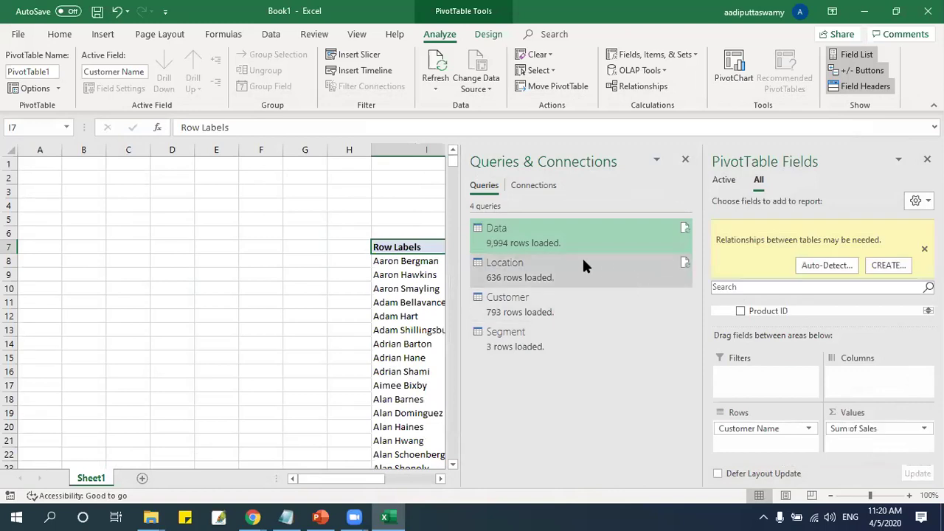
# Review the Sum of Sales column, auto-detect the relationships between the PivotTable's tables and select the sales values in J8:J15.
pyautogui.moveTo(374, 480); pyautogui.dragTo(425, 482)
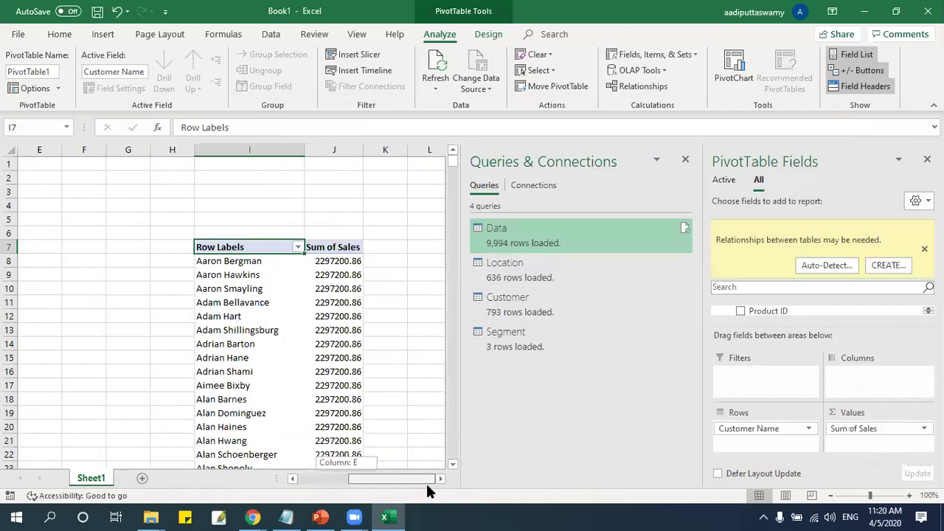
pyautogui.click(327, 264)
pyautogui.scroll(-1, 334, 339)
pyautogui.scroll(-5, 333, 339)
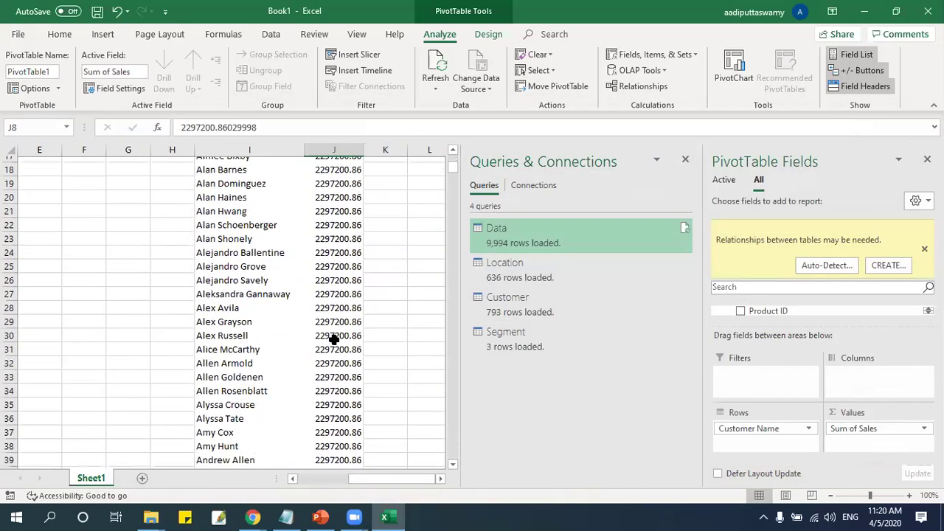
pyautogui.scroll(6, 334, 339)
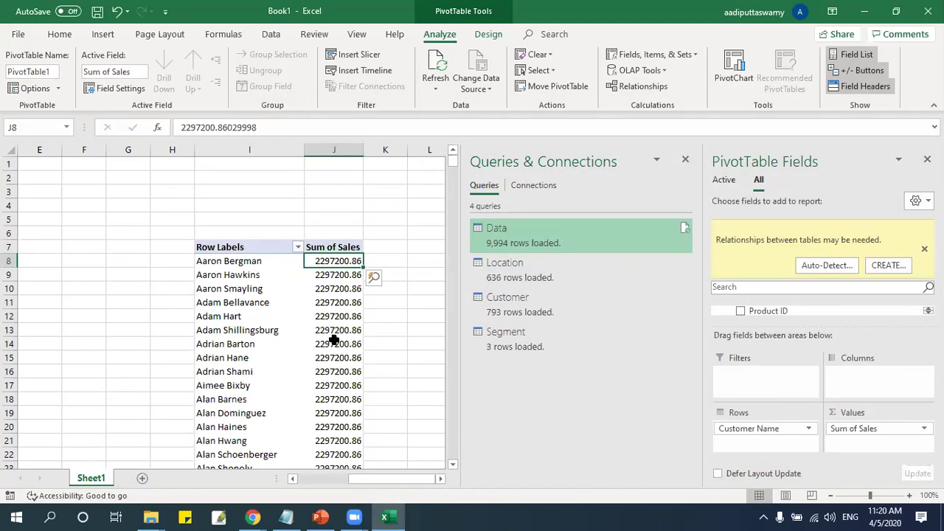
pyautogui.click(829, 265)
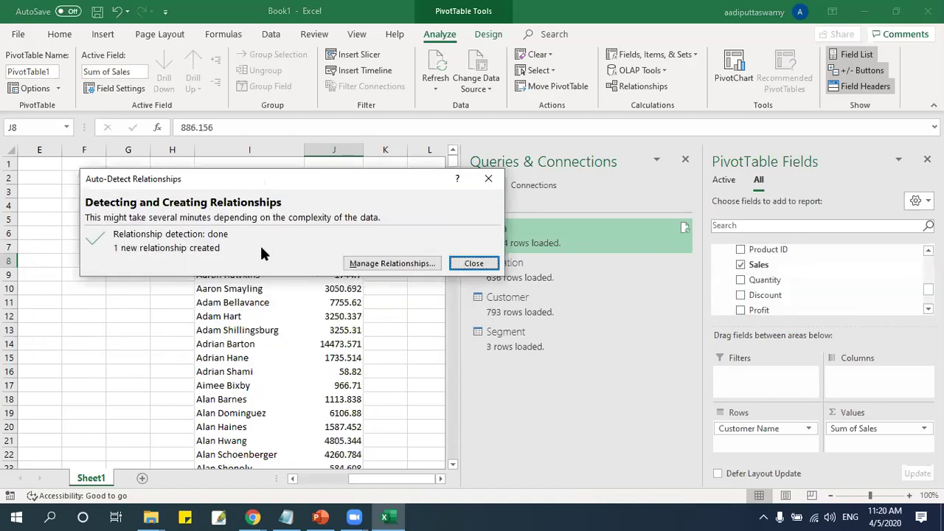
pyautogui.click(466, 263)
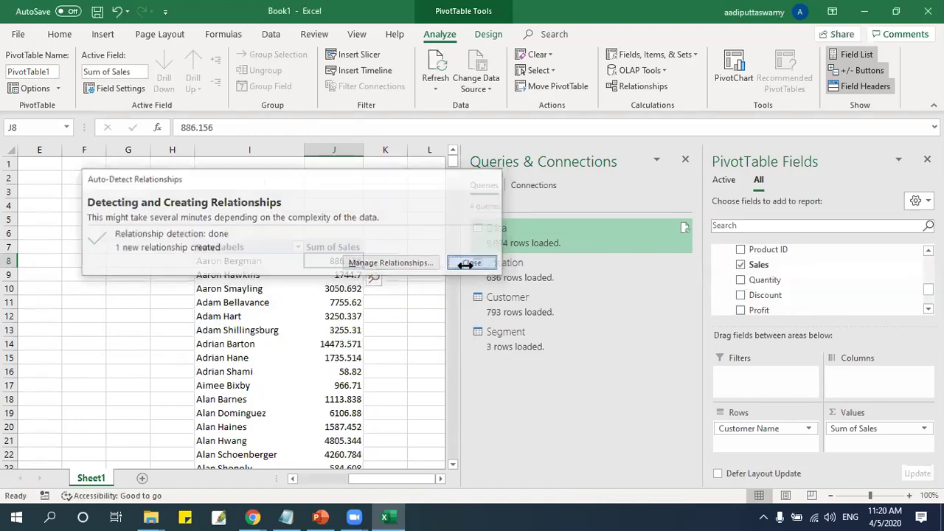
pyautogui.moveTo(333, 260); pyautogui.dragTo(341, 355)
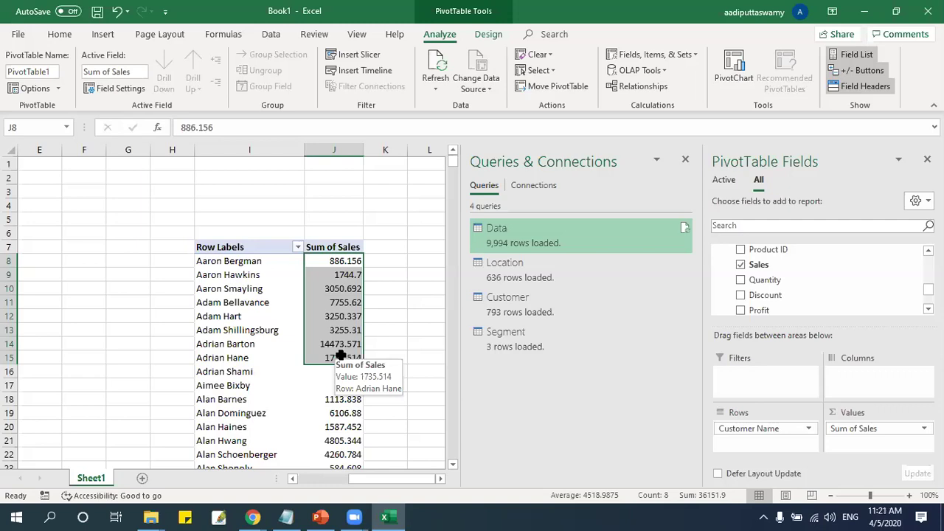
# View the Contents slide in PowerPoint, then return to Excel and hide the queries list and the PivotTable field list.
pyautogui.click(325, 517)
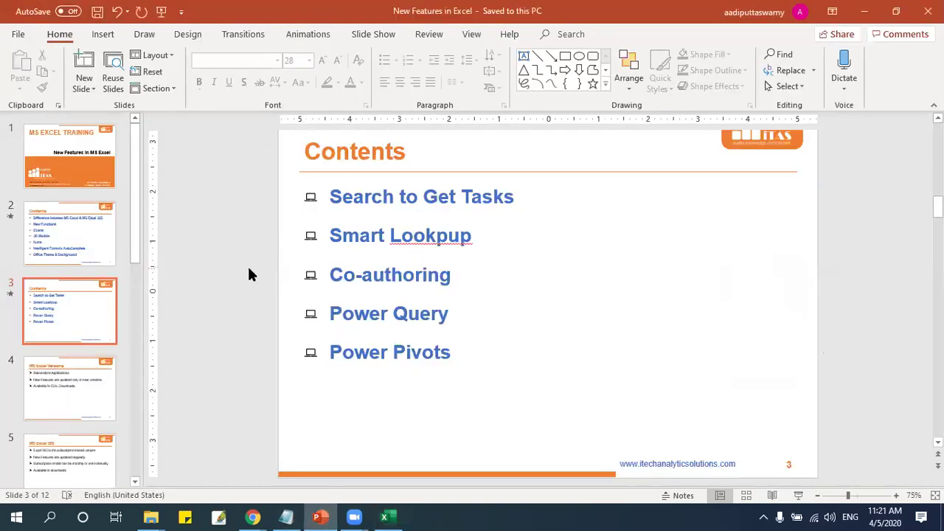
pyautogui.click(318, 517)
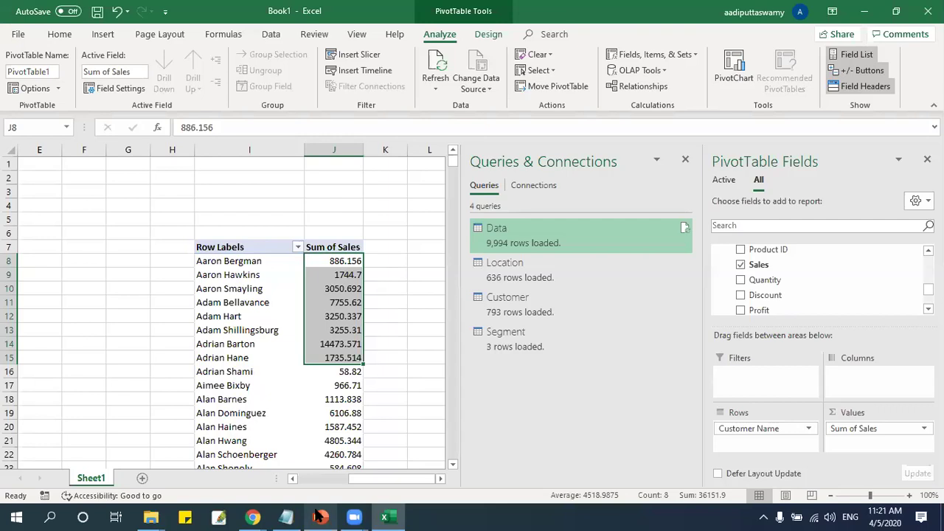
pyautogui.click(685, 161)
pyautogui.click(927, 160)
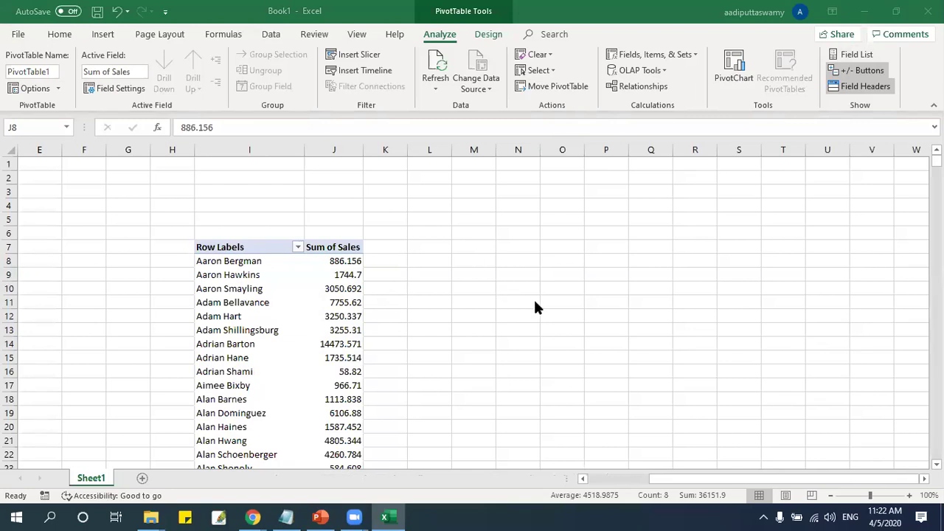
# Switch to the New Features in Excel presentation in PowerPoint to show the Contents slide.
pyautogui.moveTo(362, 516)
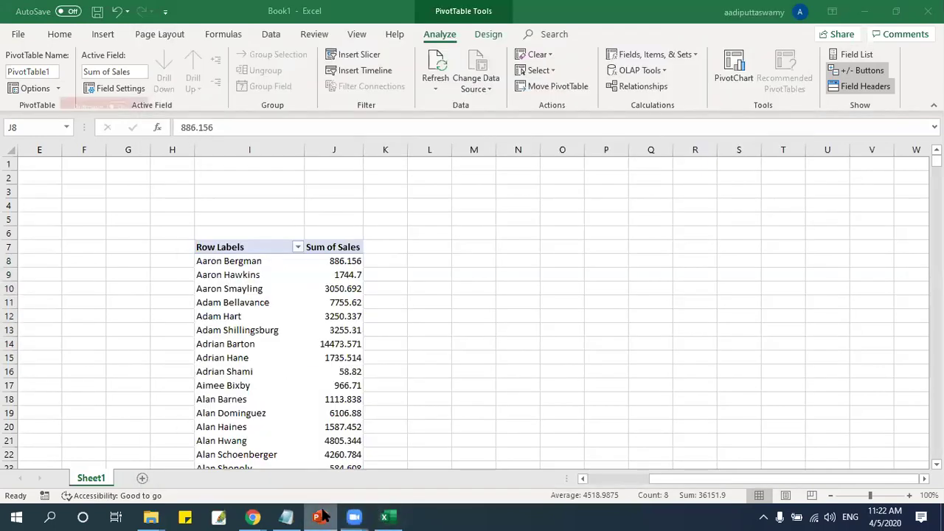
pyautogui.click(323, 517)
pyautogui.click(324, 516)
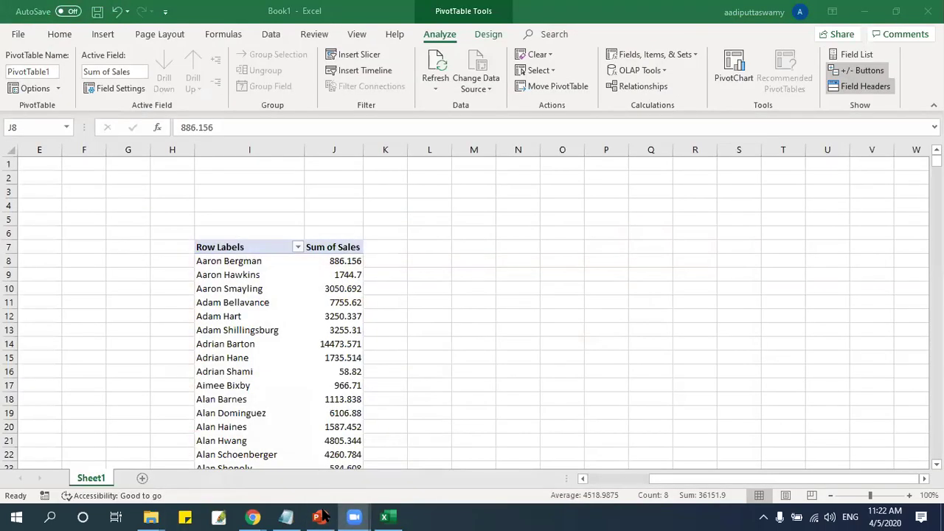
pyautogui.click(323, 516)
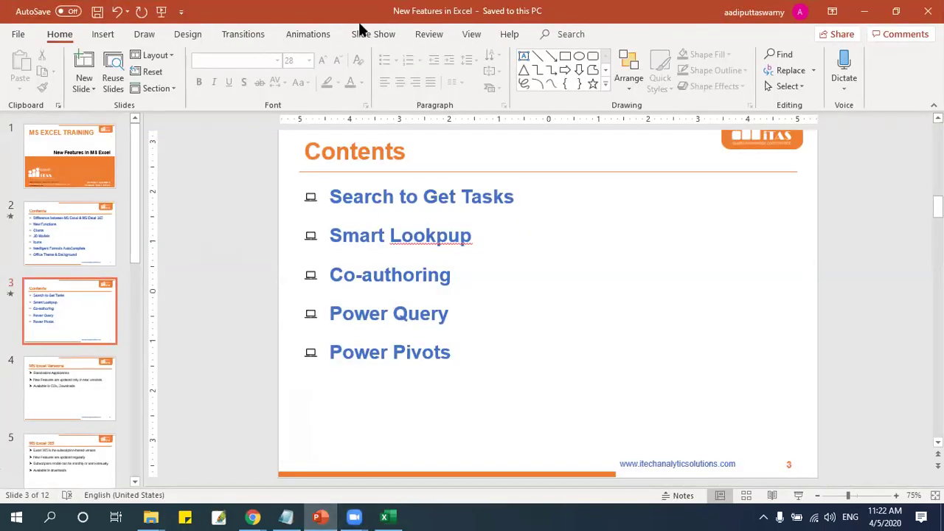